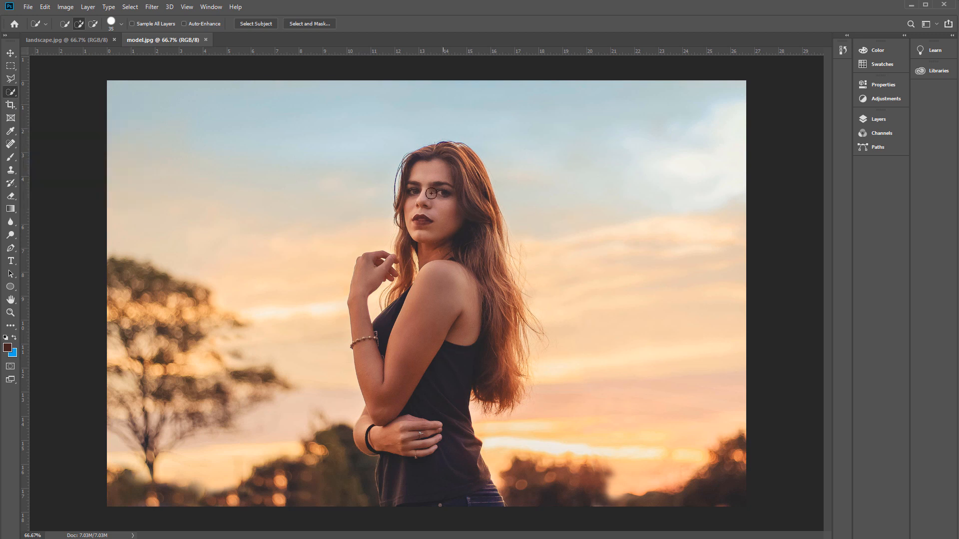
# Select the woman with the Quick Selection tool and preview the selection in Refine Edge, leaving without applying it
pyautogui.moveTo(415, 167)
pyautogui.mouseDown()
pyautogui.moveTo(457, 270)
pyautogui.moveTo(407, 355)
pyautogui.moveTo(423, 460)
pyautogui.moveTo(455, 481)
pyautogui.moveTo(394, 351)
pyautogui.moveTo(367, 336)
pyautogui.moveTo(360, 293)
pyautogui.mouseUp()
pyautogui.click(130, 7)
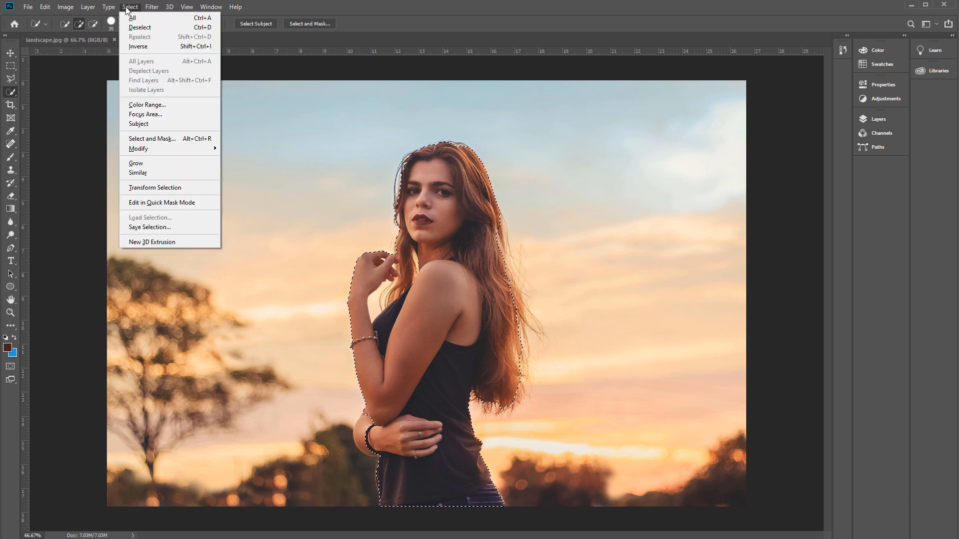
pyautogui.keyDown('shift'); pyautogui.click(171, 139); pyautogui.keyUp('shift')
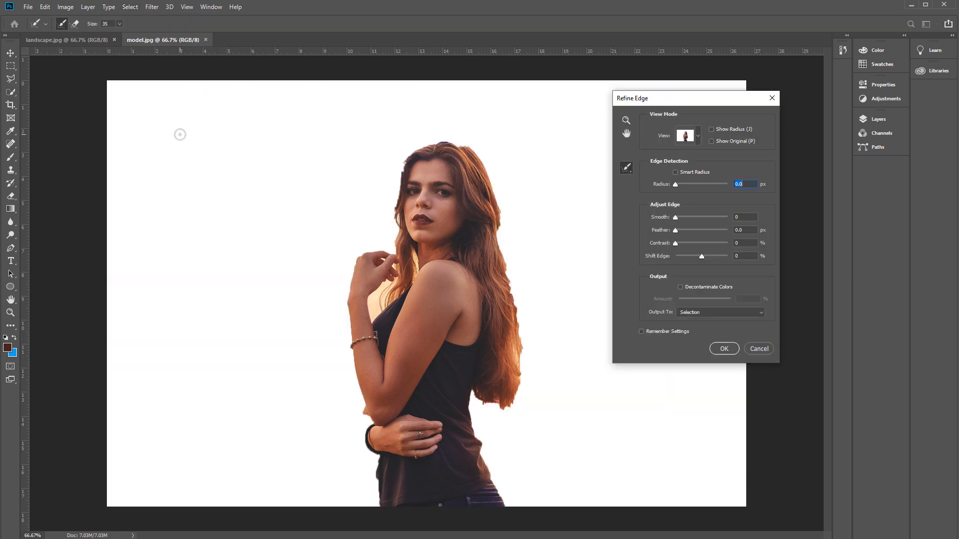
pyautogui.moveTo(670, 100); pyautogui.dragTo(605, 130)
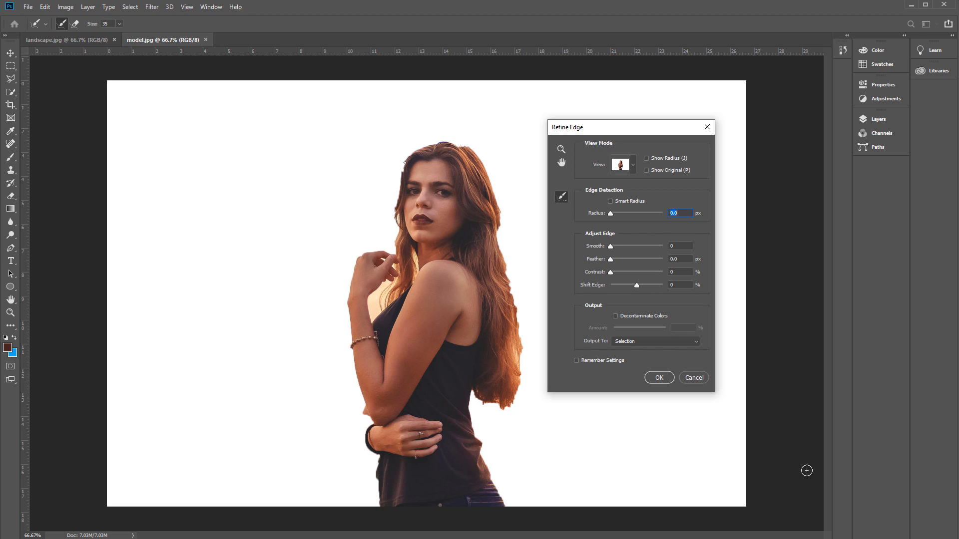
pyautogui.click(696, 378)
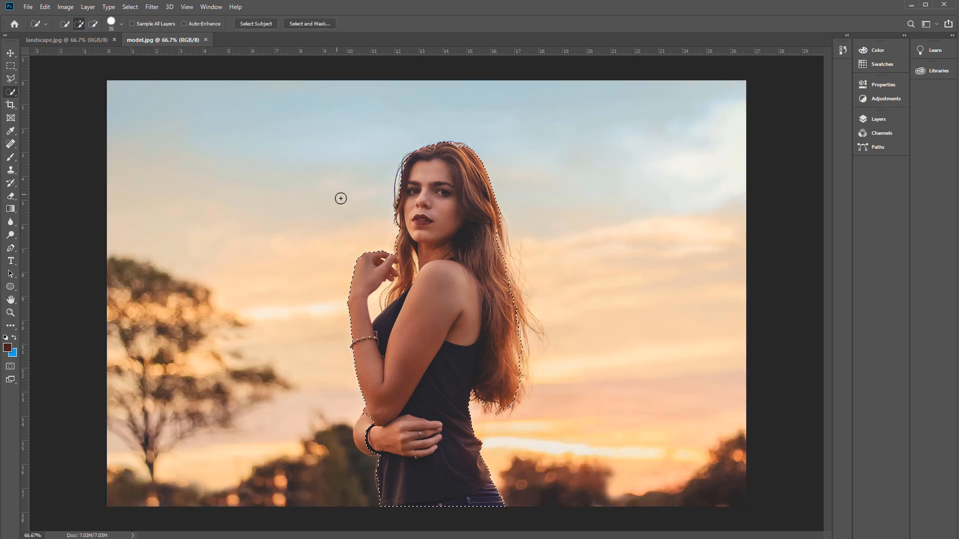
# Clear the selection around the woman using the Rectangular Marquee tool
pyautogui.click(10, 66)
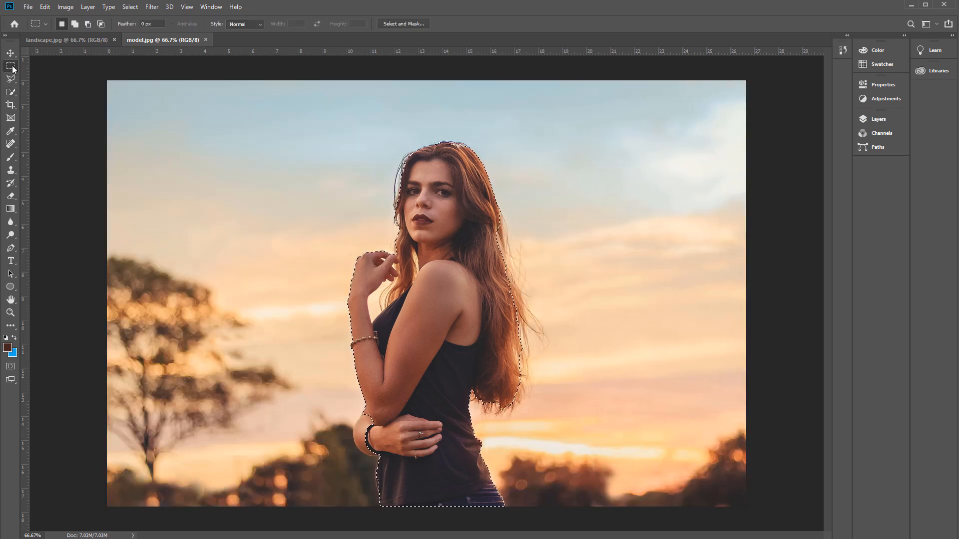
pyautogui.click(229, 129)
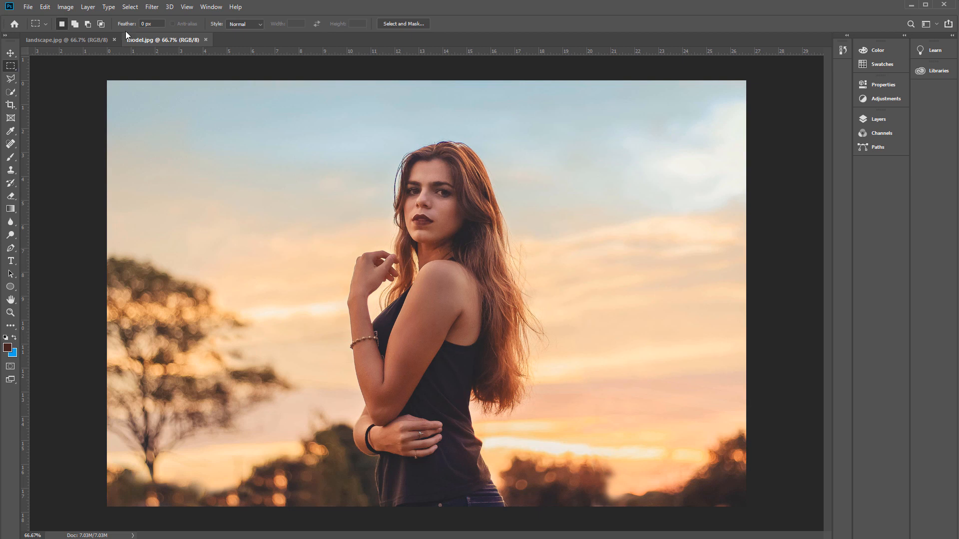
pyautogui.click(127, 8)
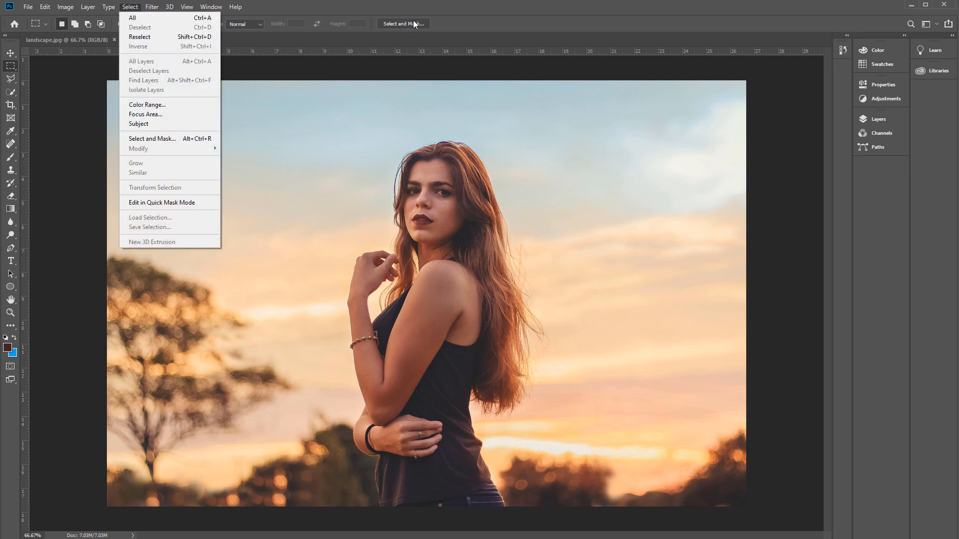
pyautogui.click(432, 17)
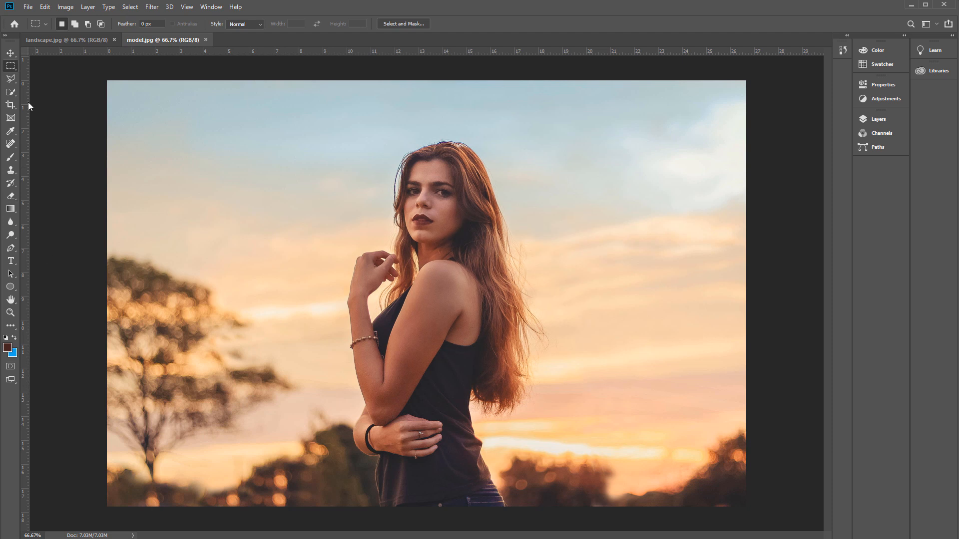
# Reselect the woman with the Quick Selection tool and preview the cutout in Select and Mask, leaving without applying it
pyautogui.click(11, 92)
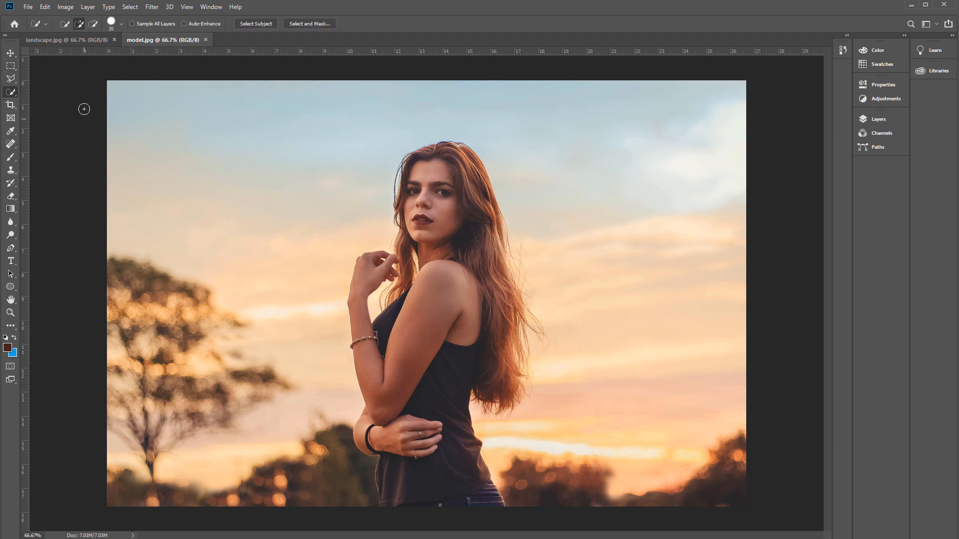
pyautogui.click(211, 7)
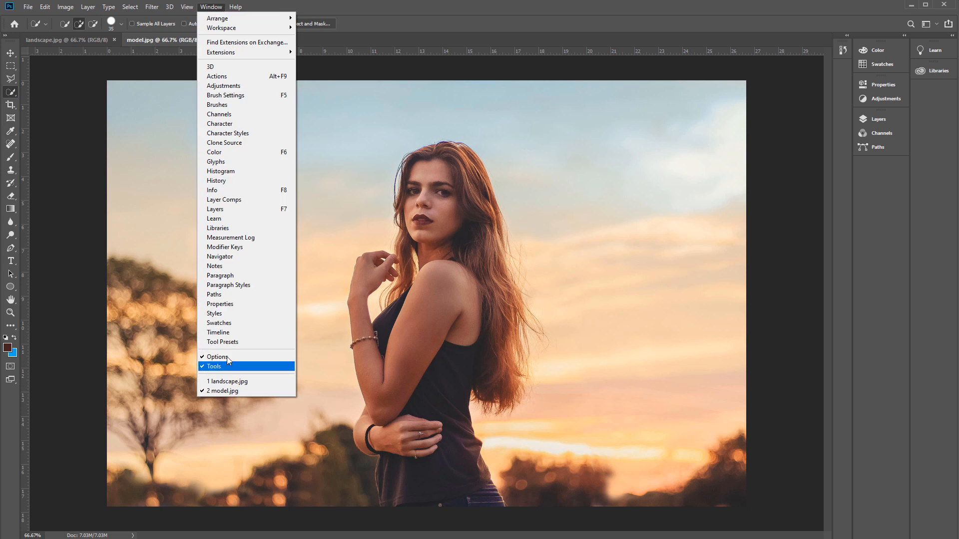
pyautogui.click(345, 14)
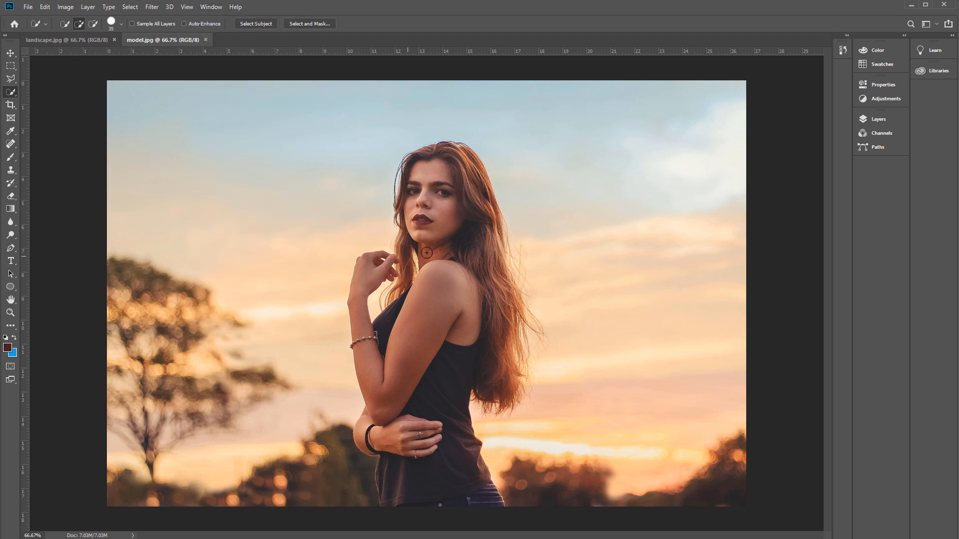
pyautogui.moveTo(446, 161)
pyautogui.mouseDown()
pyautogui.moveTo(422, 280)
pyautogui.moveTo(409, 260)
pyautogui.moveTo(398, 343)
pyautogui.moveTo(402, 412)
pyautogui.moveTo(423, 461)
pyautogui.moveTo(369, 440)
pyautogui.moveTo(475, 352)
pyautogui.mouseUp()
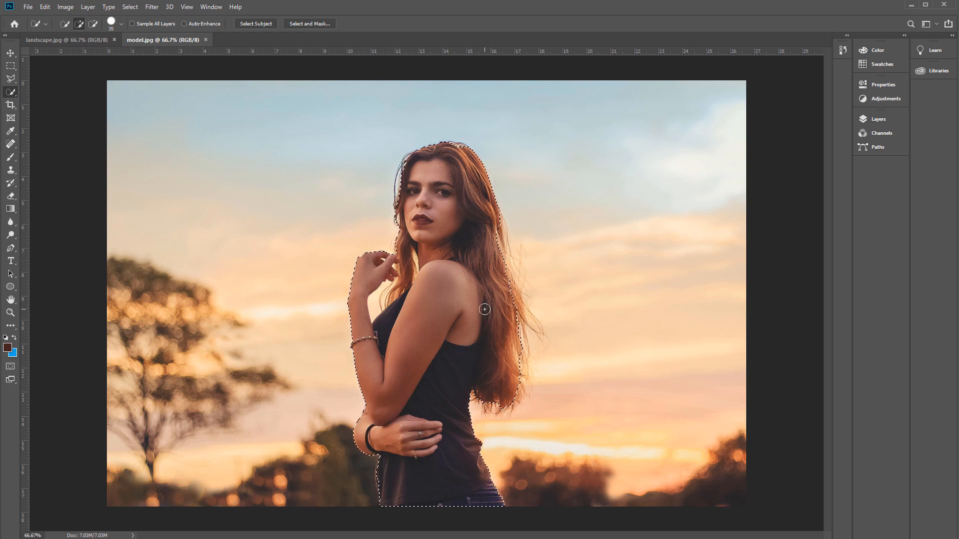
pyautogui.click(304, 23)
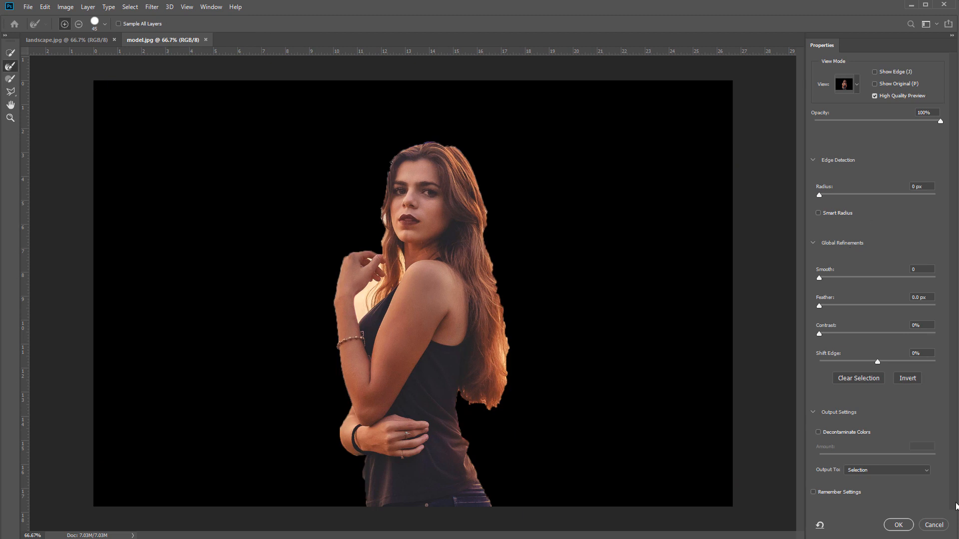
pyautogui.click(934, 525)
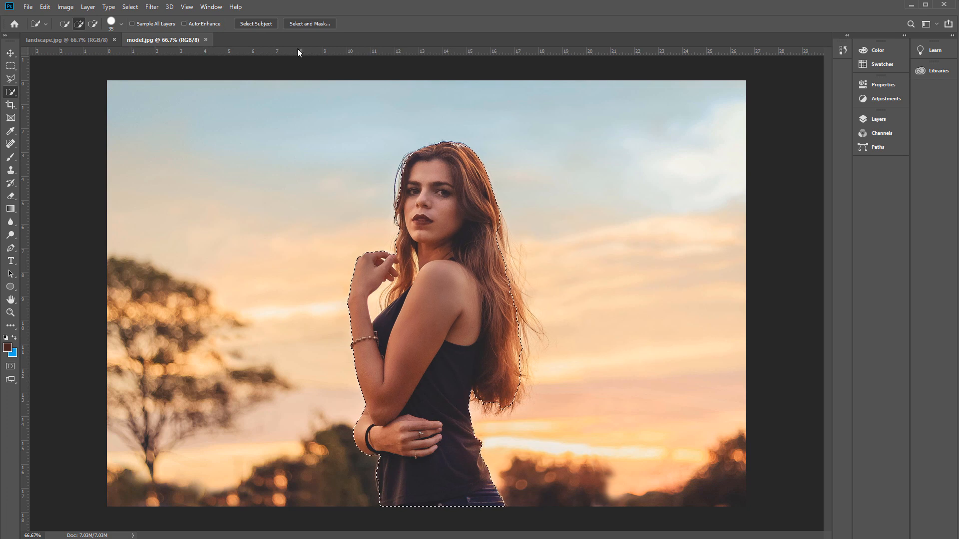
# Try Select Subject on the photo, cancel it, and clear the current selection
pyautogui.click(266, 24)
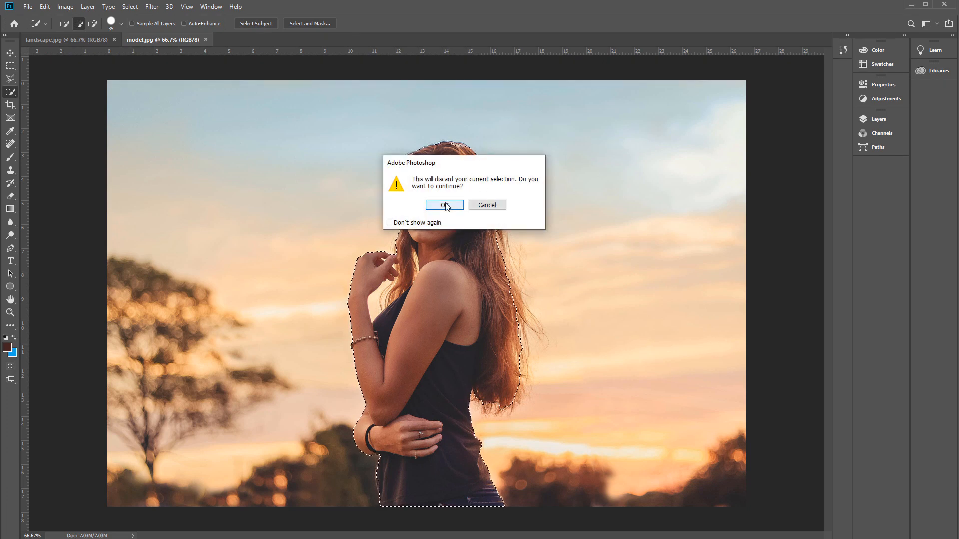
pyautogui.moveTo(446, 167); pyautogui.dragTo(187, 118)
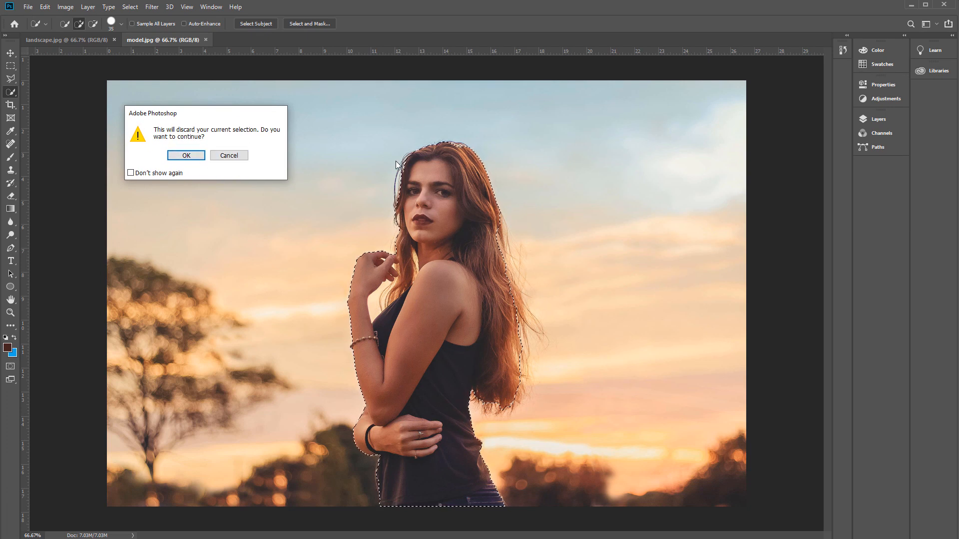
pyautogui.click(233, 156)
pyautogui.press('m')
pyautogui.click(198, 159)
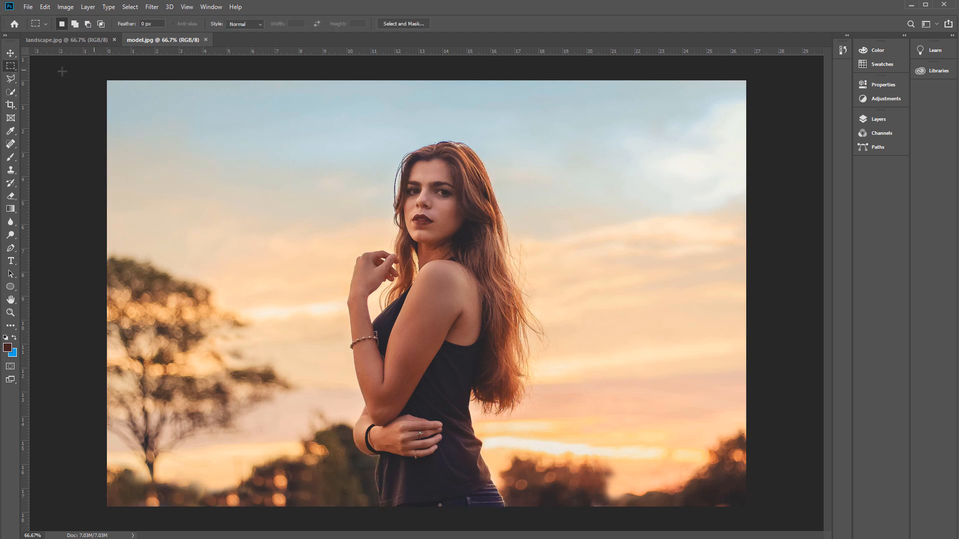
# Select the woman, including her hair, with the Quick Selection tool and bring the selection into Select and Mask
pyautogui.click(10, 93)
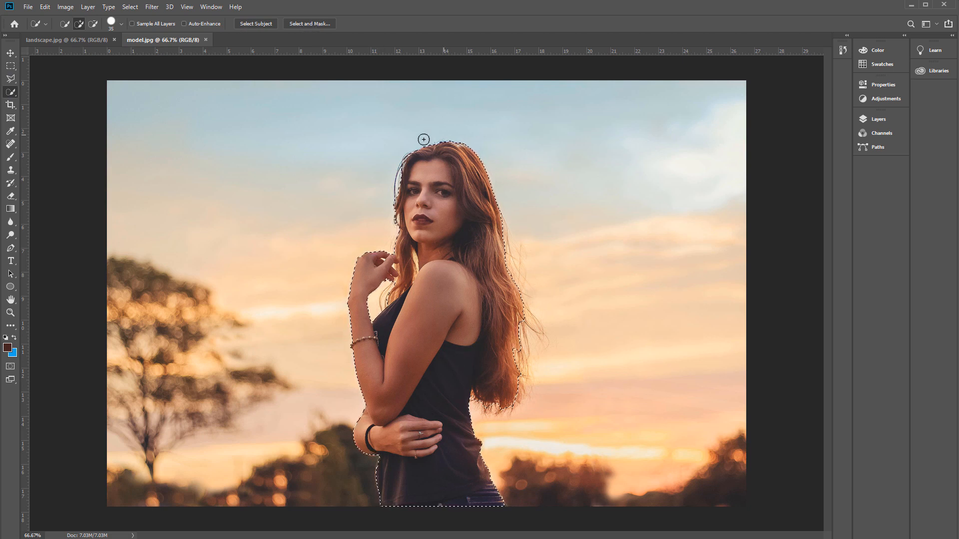
pyautogui.click(314, 23)
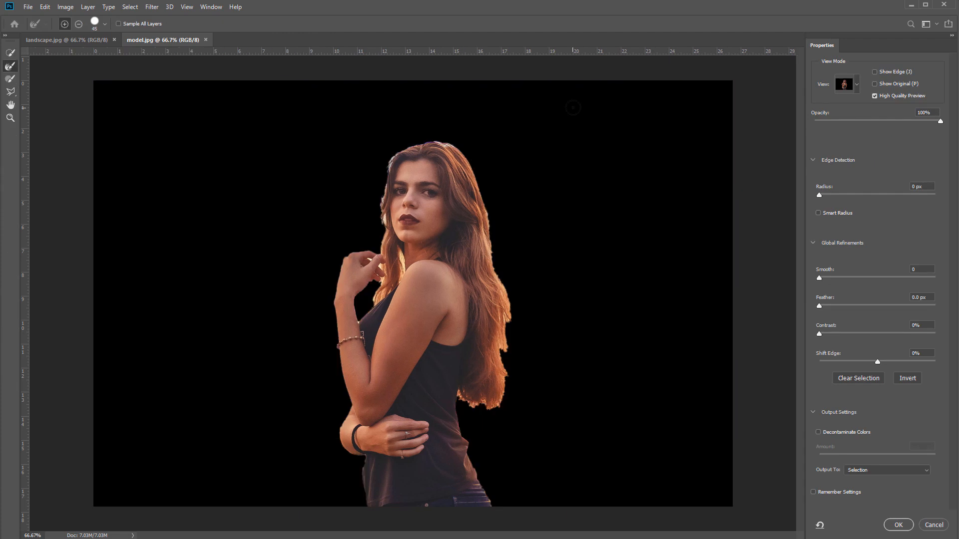
# Preview the selection in the Onion Skin, Marching Ants and Overlay view modes
pyautogui.click(854, 84)
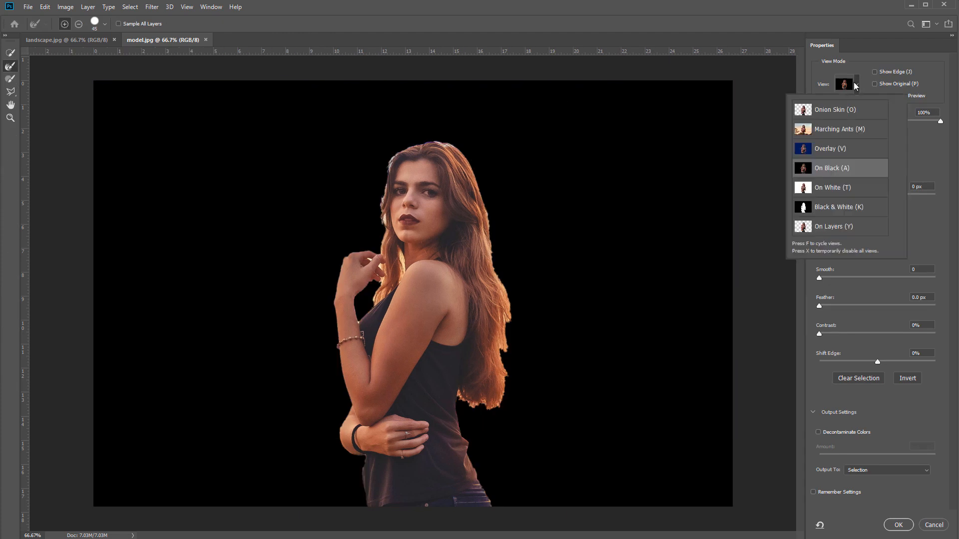
pyautogui.click(828, 111)
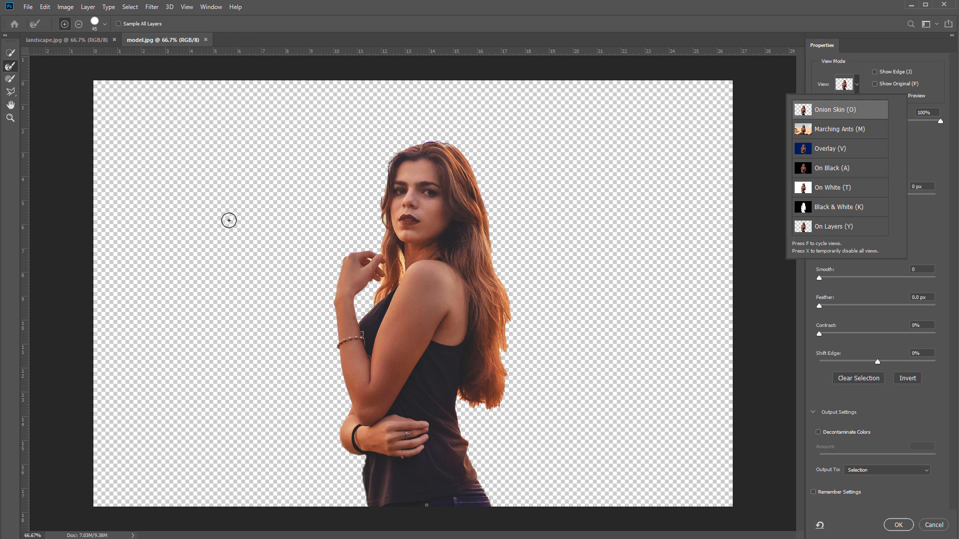
pyautogui.click(834, 129)
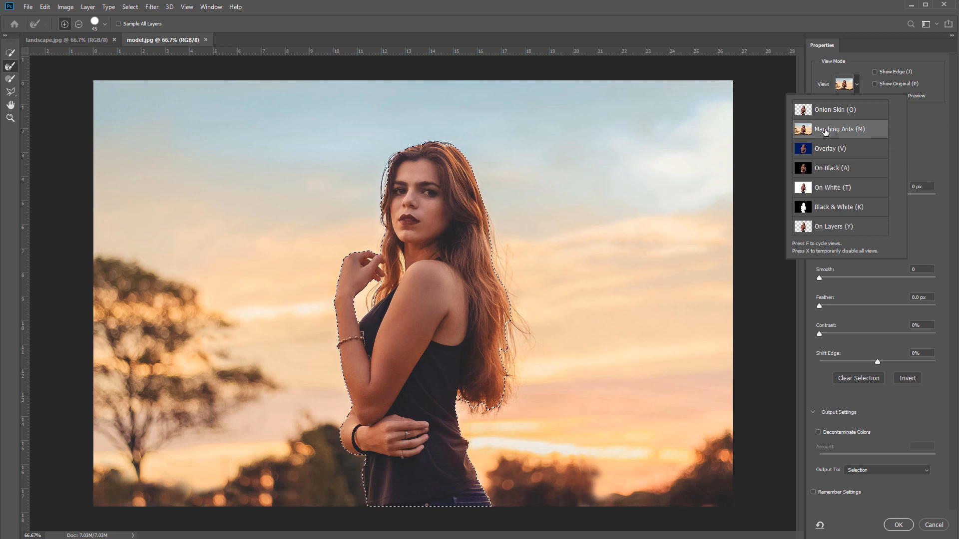
pyautogui.click(827, 151)
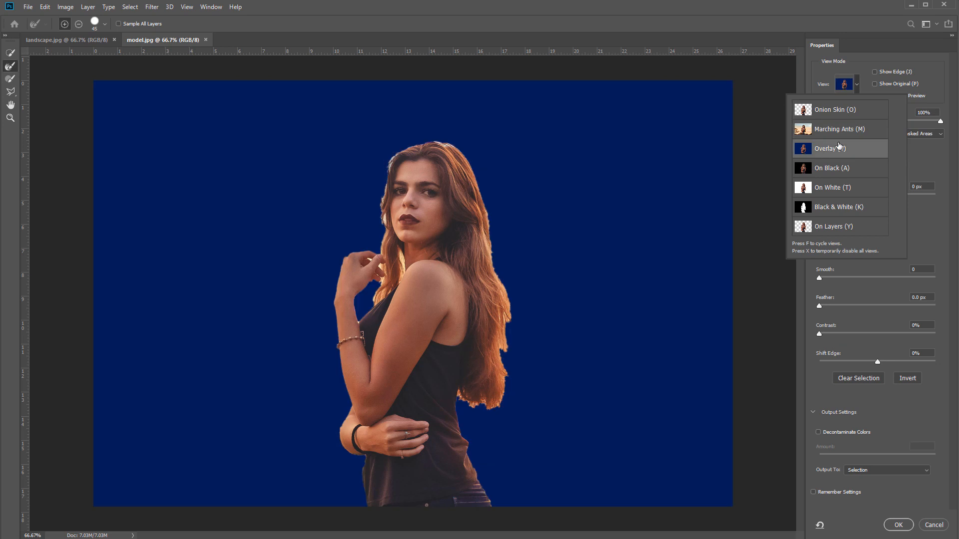
# Change the Overlay view's mask color to a brighter blue
pyautogui.click(920, 153)
pyautogui.click(834, 133)
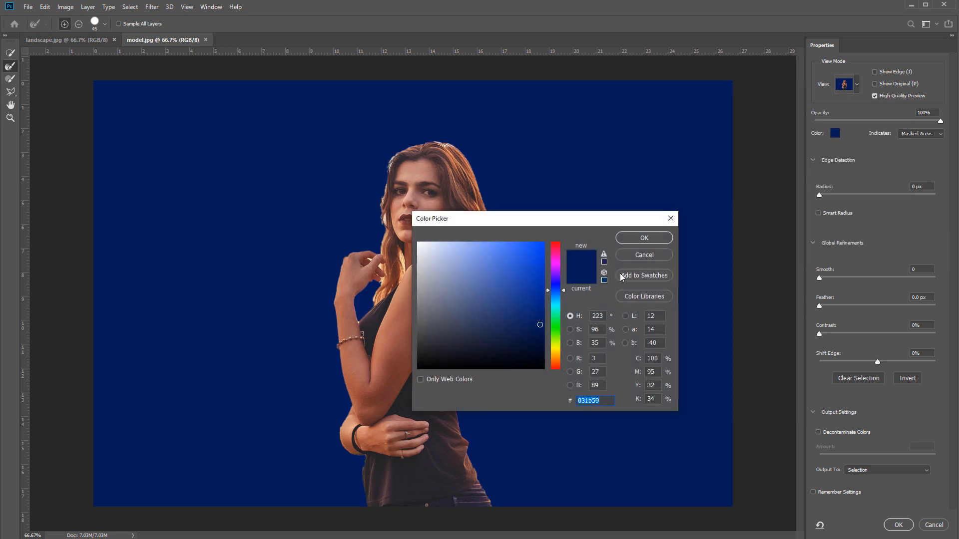
pyautogui.moveTo(533, 263)
pyautogui.mouseDown()
pyautogui.moveTo(508, 325)
pyautogui.moveTo(524, 320)
pyautogui.moveTo(528, 296)
pyautogui.mouseUp()
pyautogui.click(628, 239)
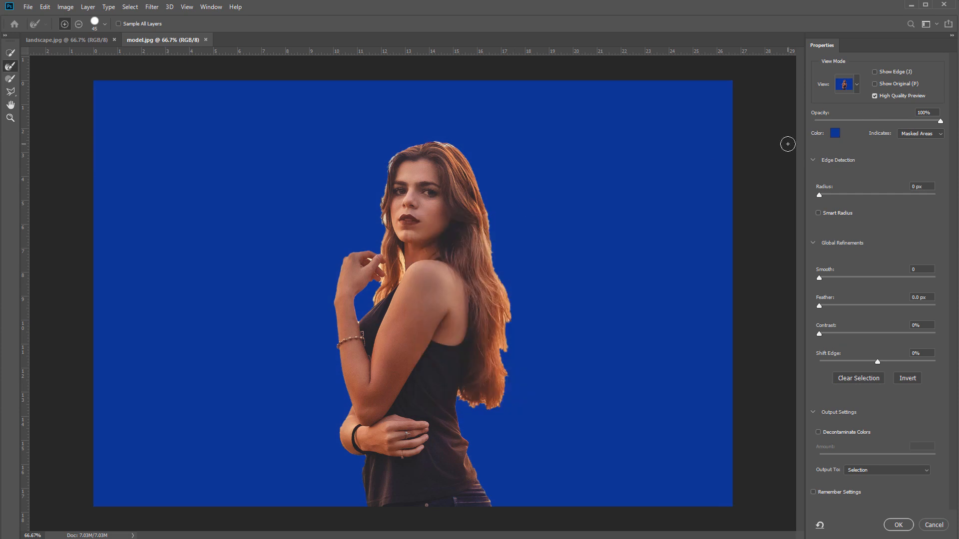
# Preview the cutout in the On Layers view and leave Select and Mask without applying it
pyautogui.click(858, 83)
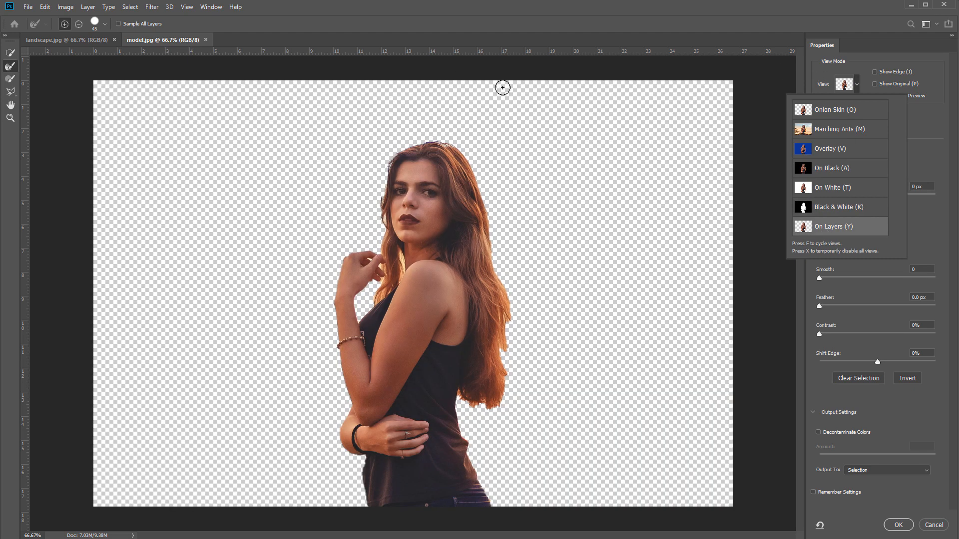
pyautogui.click(930, 527)
pyautogui.click(929, 527)
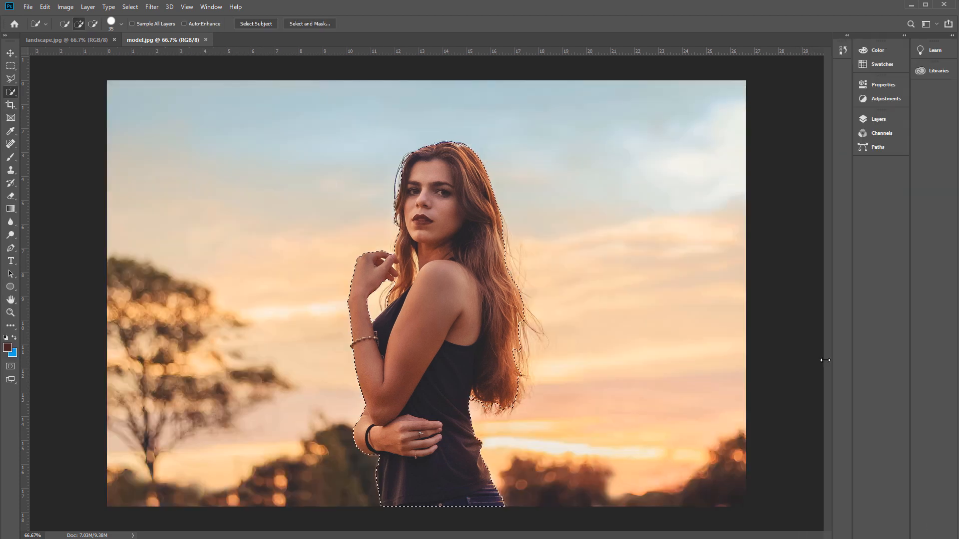
# Copy the landscape.jpg image into model.jpg as a new layer and close landscape.jpg
pyautogui.click(65, 39)
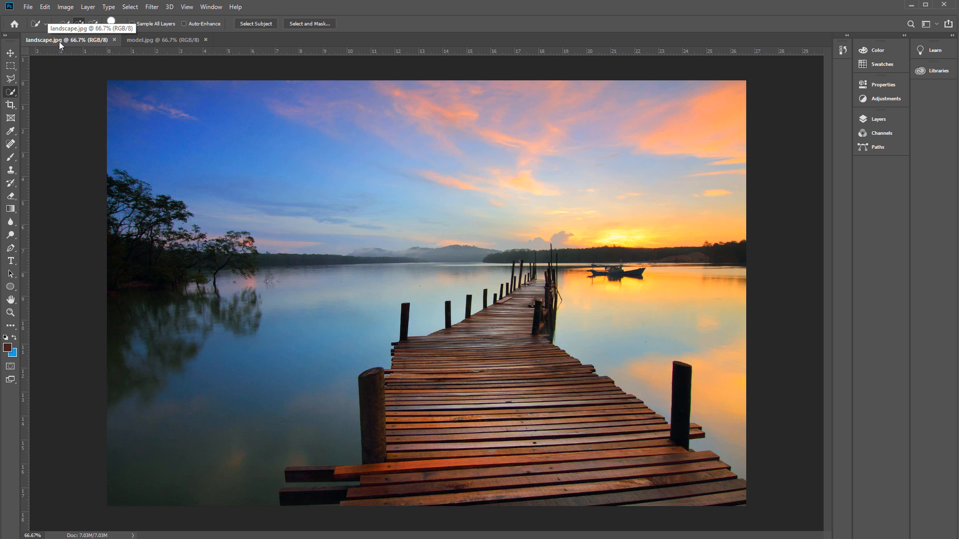
pyautogui.moveTo(59, 43); pyautogui.dragTo(157, 194)
pyautogui.click(11, 54)
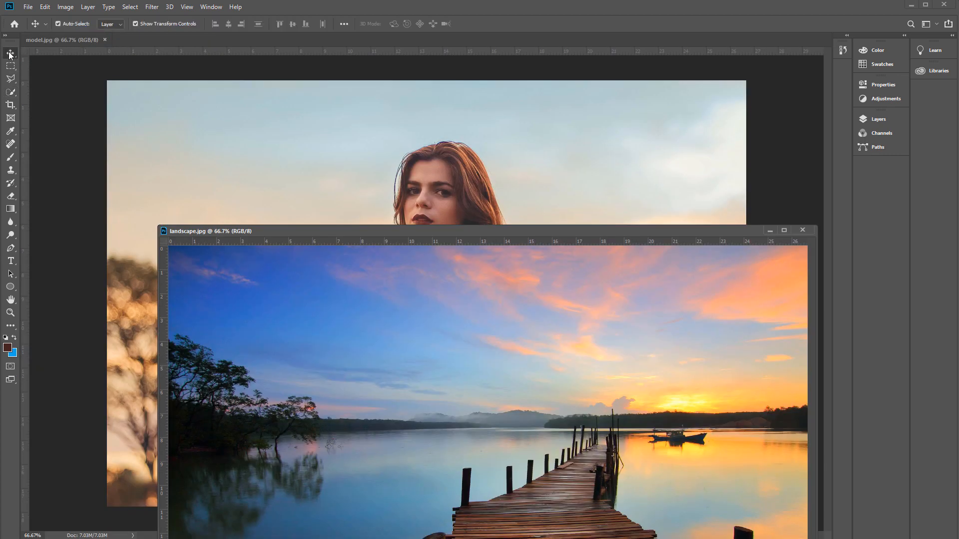
pyautogui.moveTo(278, 306); pyautogui.dragTo(293, 167)
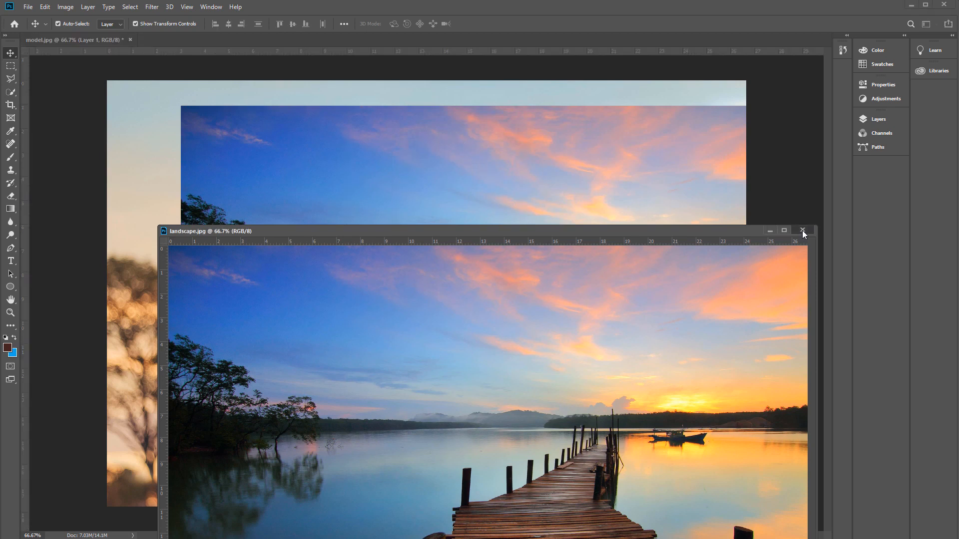
pyautogui.click(802, 230)
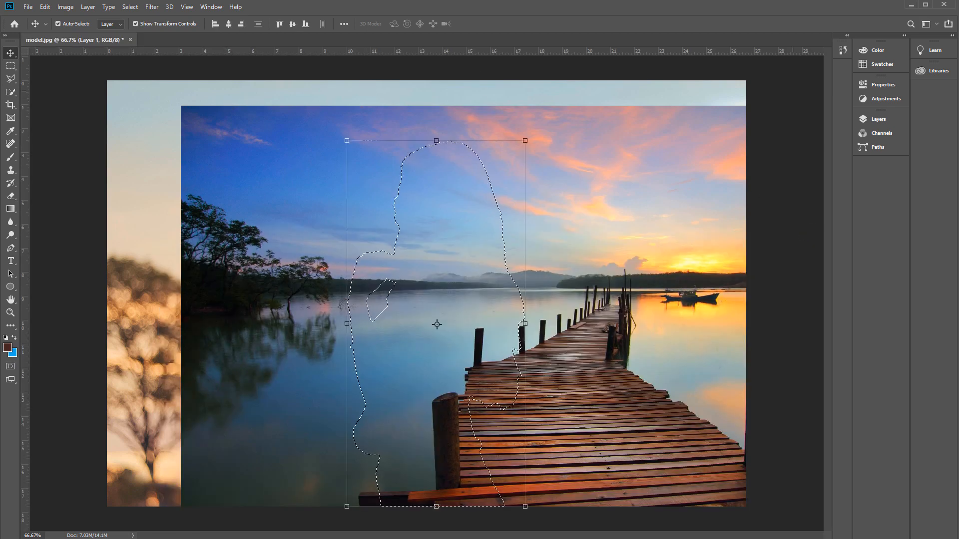
# Show the layer list, convert the locked Background to a regular layer, and make the landscape layer active
pyautogui.click(211, 6)
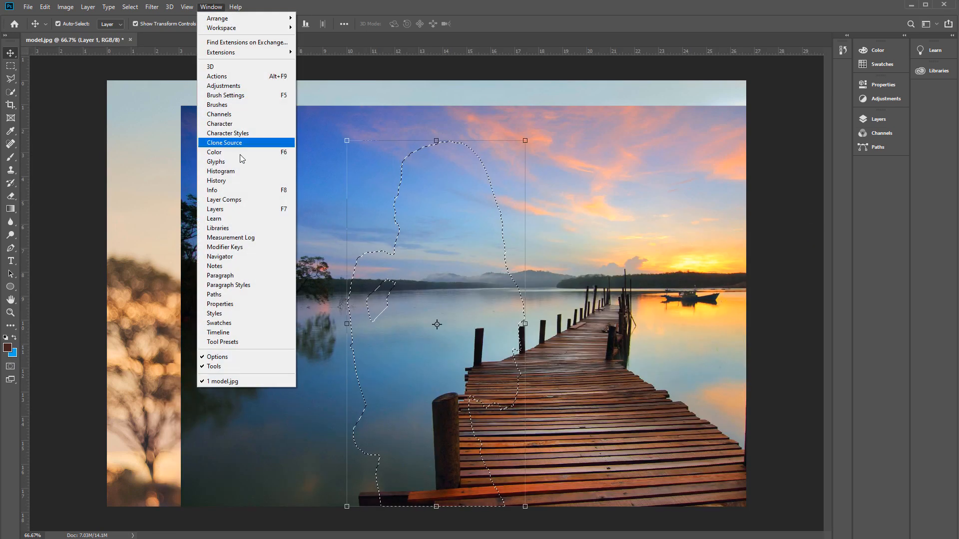
pyautogui.click(273, 209)
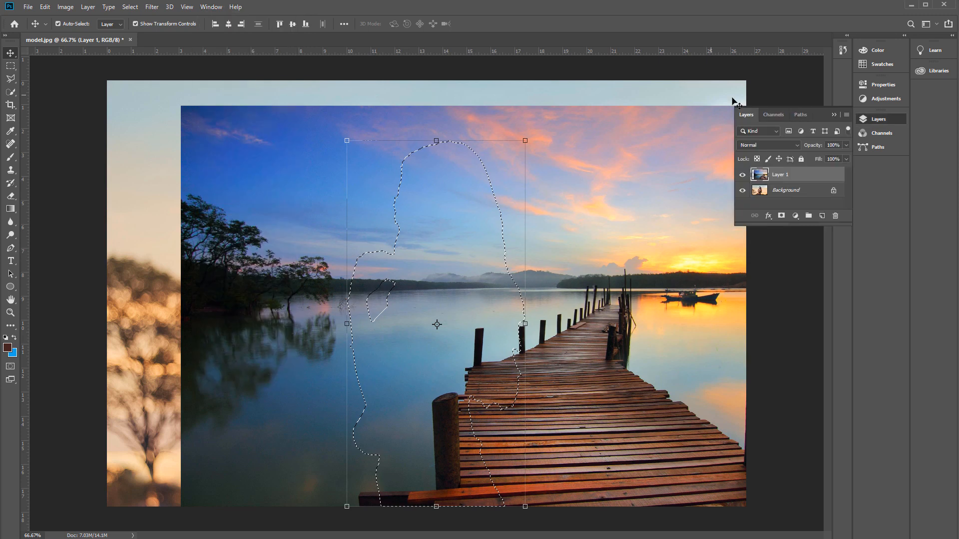
pyautogui.doubleClick(762, 190)
pyautogui.click(504, 103)
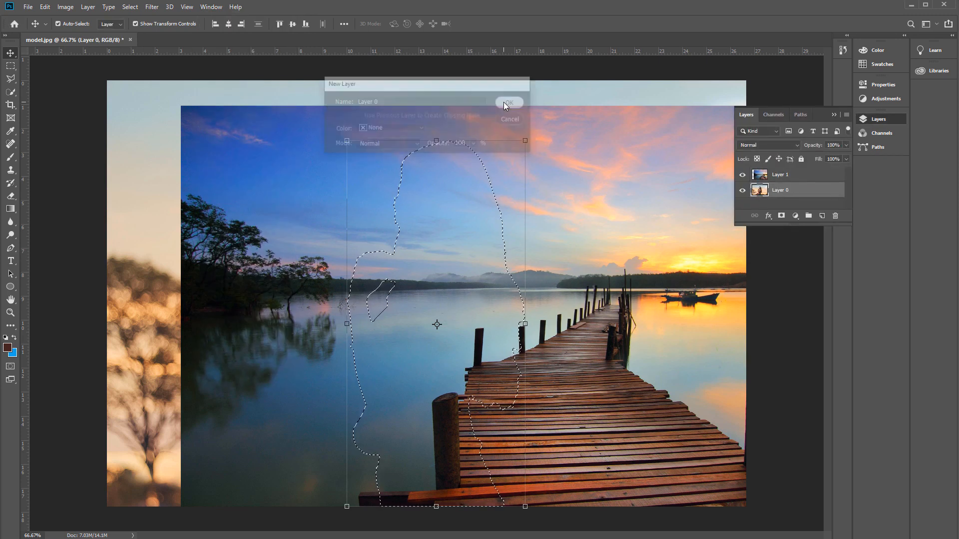
pyautogui.click(761, 176)
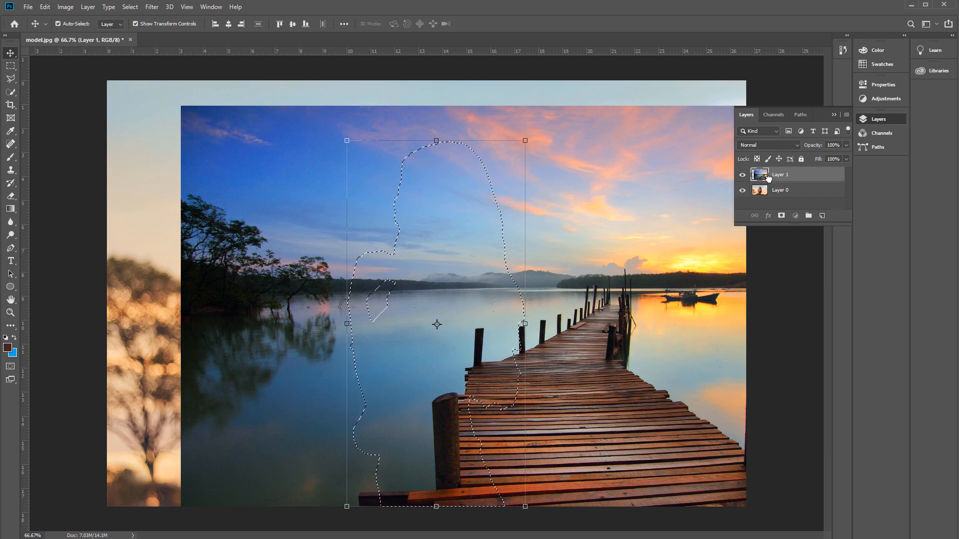
# Place the landscape layer beneath the woman's layer and, with the woman hidden and nothing selected, reposition the landscape to cover the whole canvas
pyautogui.moveTo(763, 175); pyautogui.dragTo(767, 196)
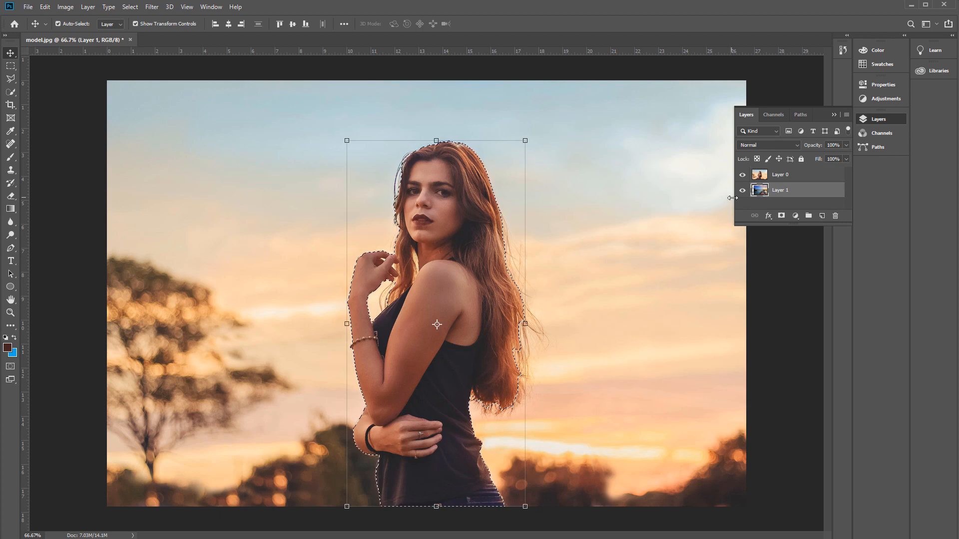
pyautogui.click(742, 175)
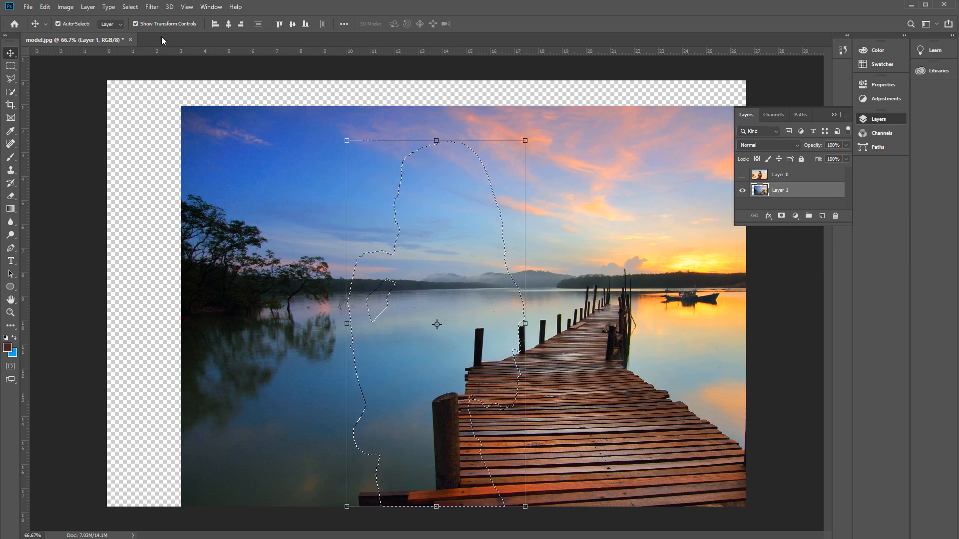
pyautogui.press('ctrl')
pyautogui.hotkey('ctrl', 'd')
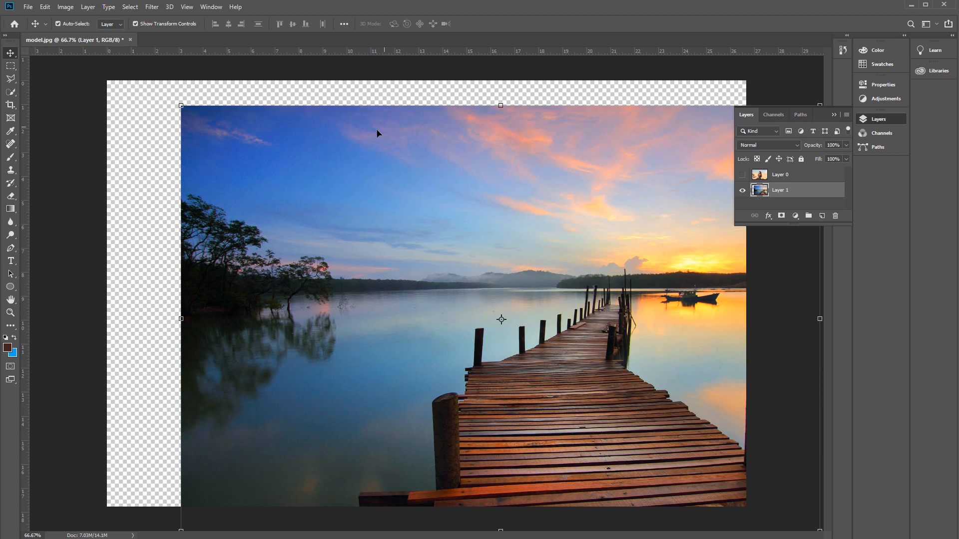
pyautogui.moveTo(377, 133); pyautogui.dragTo(301, 104)
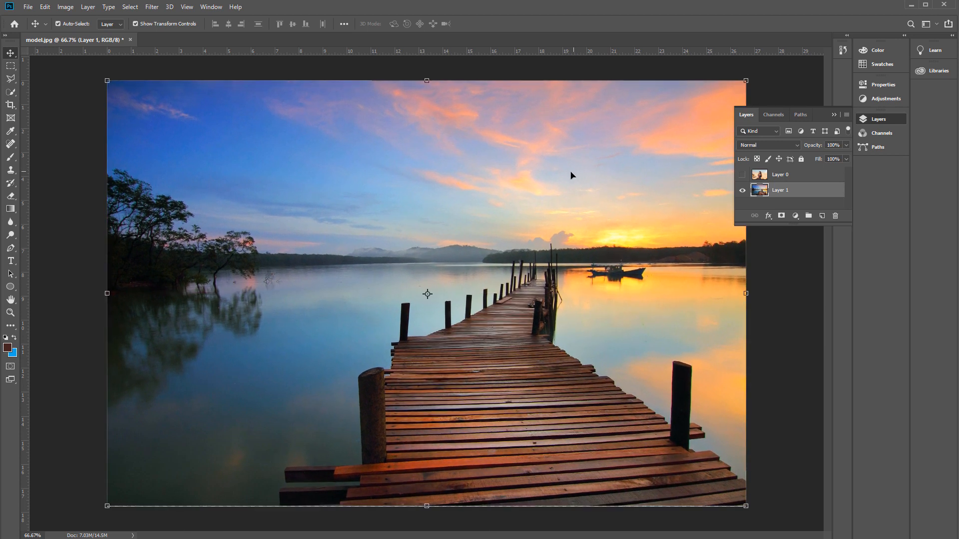
# Show and activate the woman's layer, then open Select and Mask on a Select Subject selection of her
pyautogui.click(778, 175)
pyautogui.click(743, 175)
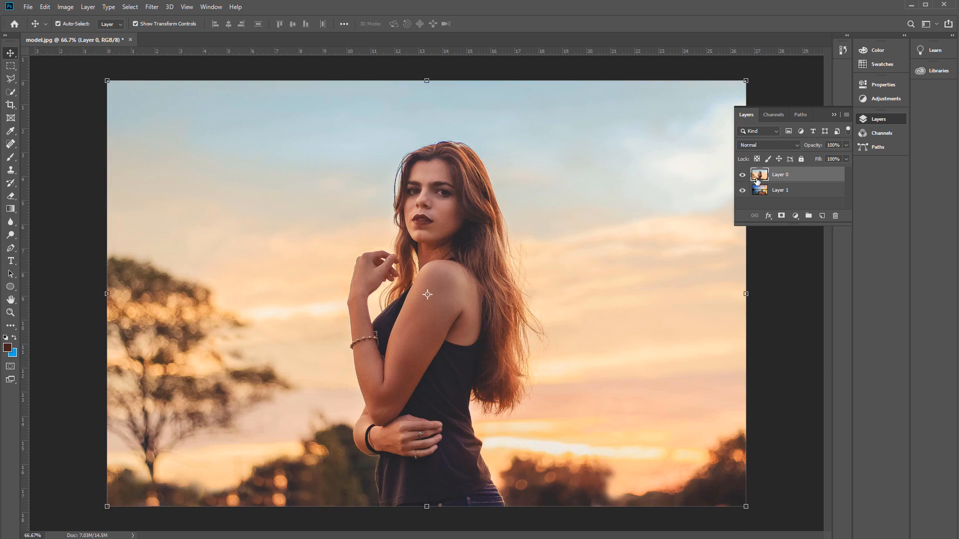
pyautogui.click(11, 92)
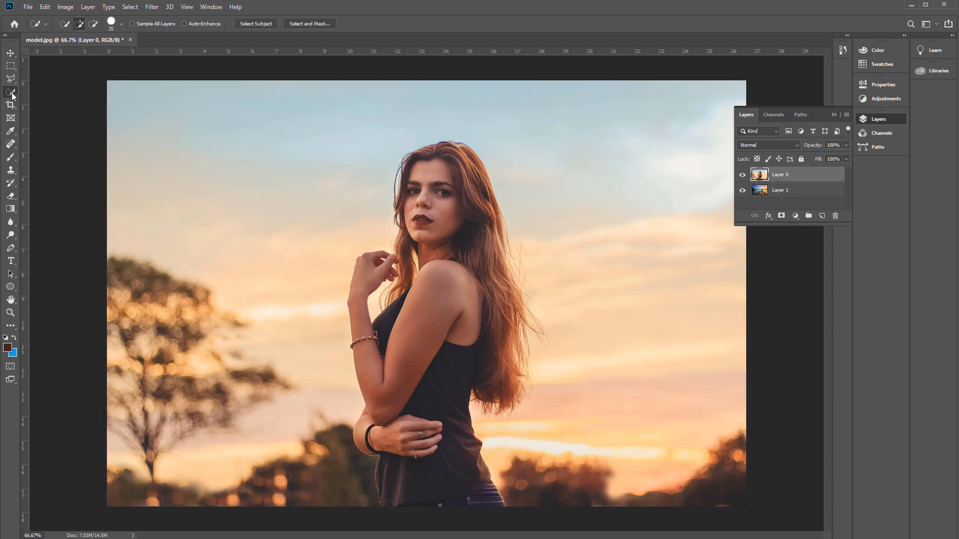
pyautogui.click(263, 24)
pyautogui.click(307, 23)
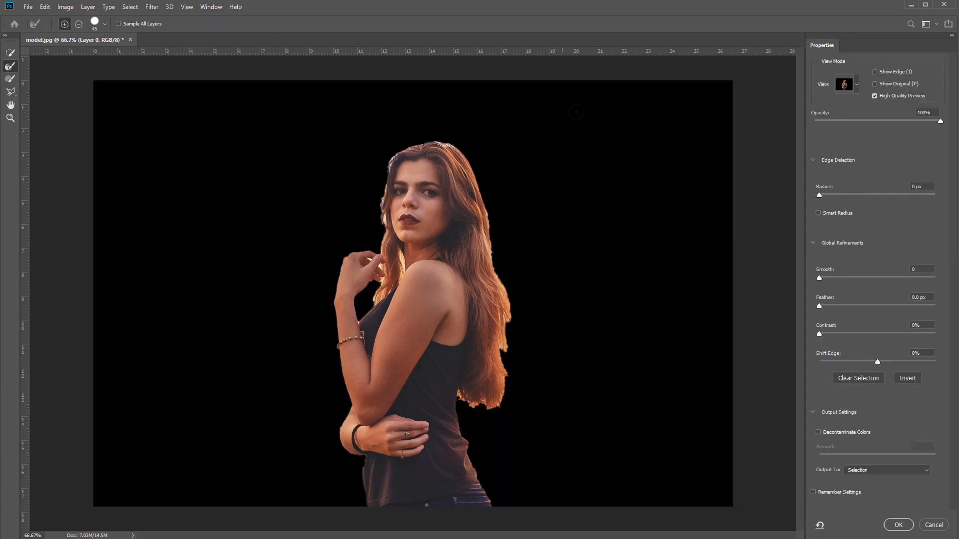
# Preview the cutout over the landscape in the Onion Skin view with Transparency set to 50%
pyautogui.click(857, 85)
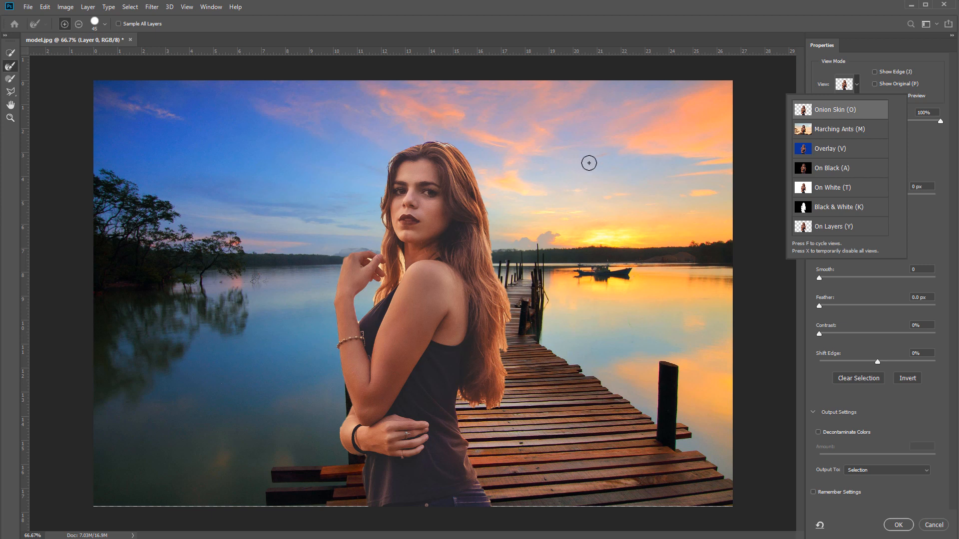
pyautogui.click(873, 43)
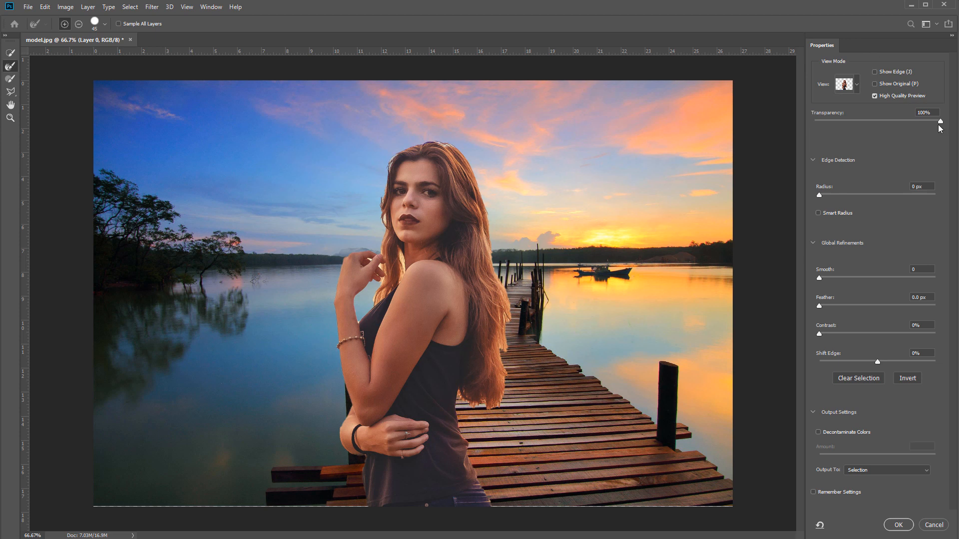
pyautogui.moveTo(941, 125); pyautogui.dragTo(882, 132)
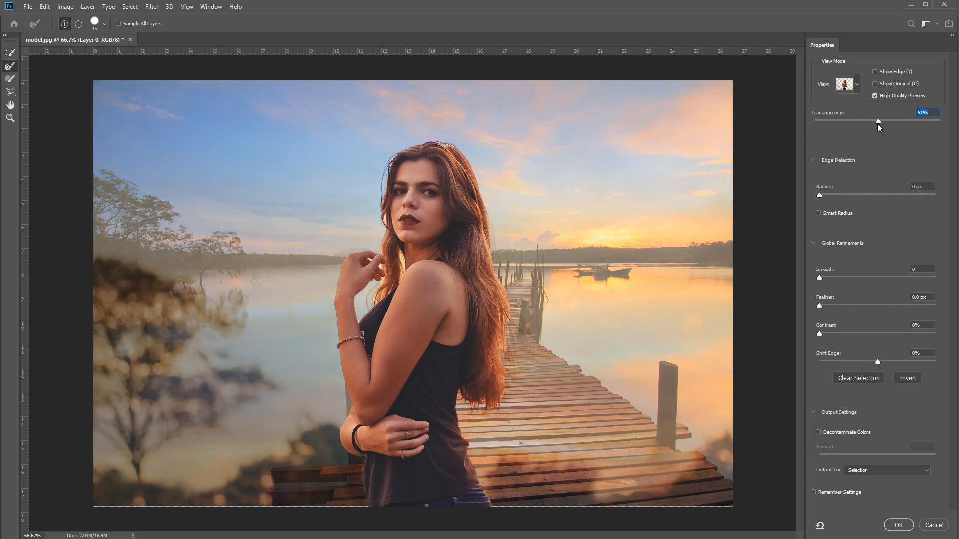
pyautogui.moveTo(876, 124); pyautogui.dragTo(877, 123)
# Activate the Quick Selection tool and switch the view mode to Overlay
pyautogui.click(13, 53)
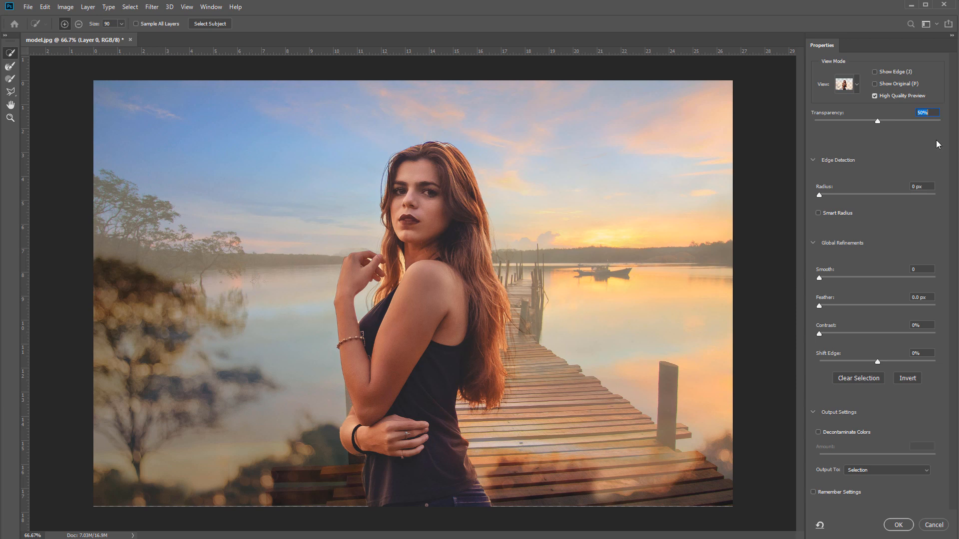
pyautogui.click(857, 89)
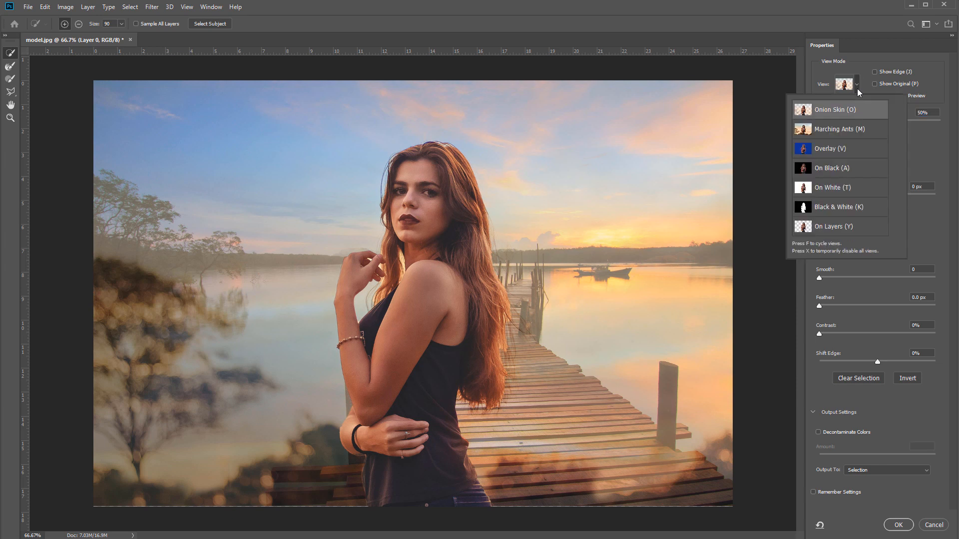
pyautogui.click(828, 149)
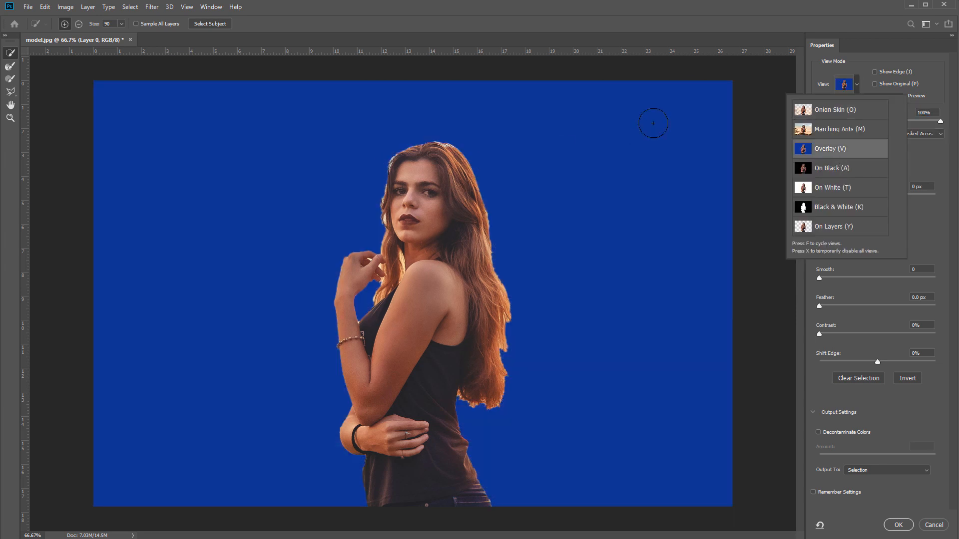
pyautogui.click(840, 17)
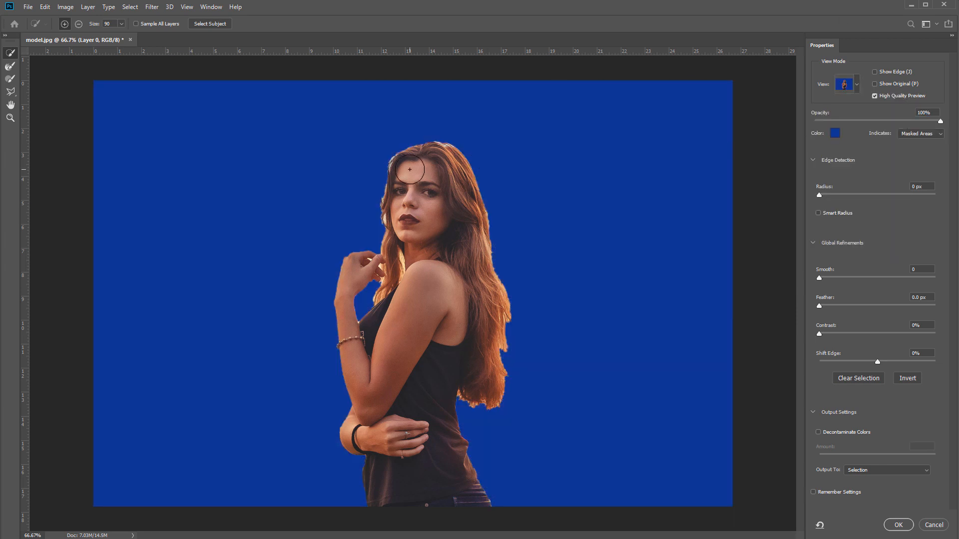
# Try adding background around the woman's head to the selection with the Quick Selection tool and the Brush tool
pyautogui.moveTo(403, 179)
pyautogui.mouseDown()
pyautogui.moveTo(384, 223)
pyautogui.moveTo(391, 273)
pyautogui.moveTo(380, 295)
pyautogui.moveTo(362, 253)
pyautogui.moveTo(389, 178)
pyautogui.moveTo(427, 152)
pyautogui.moveTo(454, 154)
pyautogui.moveTo(463, 184)
pyautogui.mouseUp()
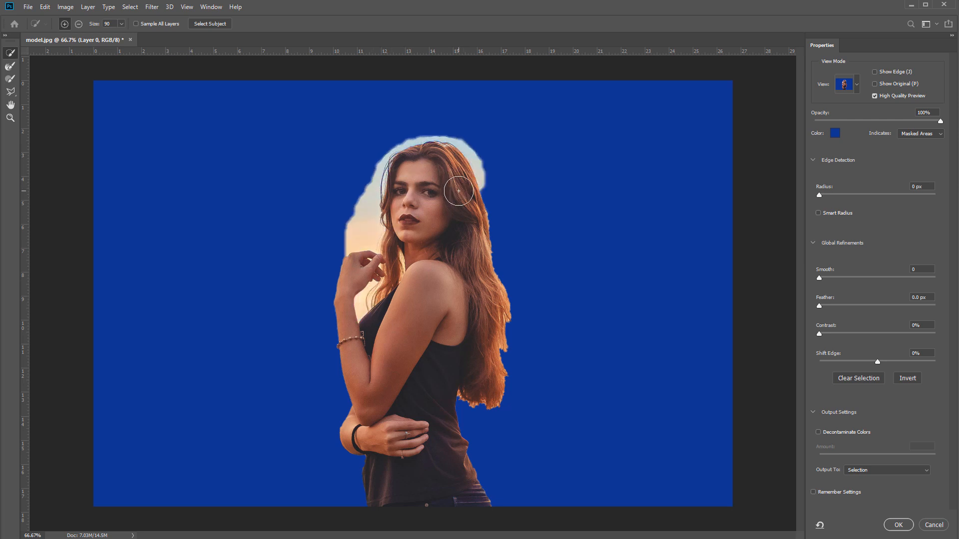
pyautogui.click(11, 67)
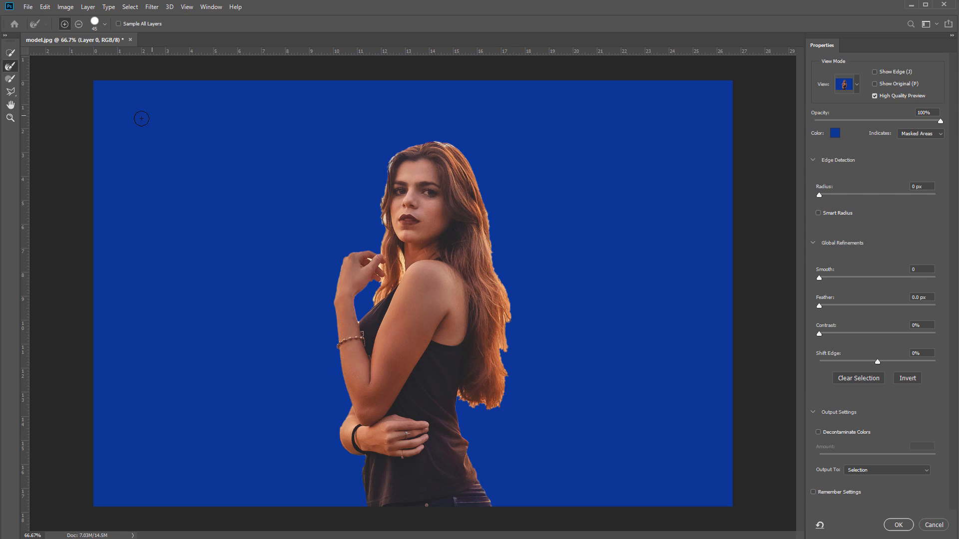
pyautogui.click(10, 79)
pyautogui.moveTo(390, 157)
pyautogui.mouseDown()
pyautogui.moveTo(374, 218)
pyautogui.moveTo(370, 163)
pyautogui.moveTo(350, 203)
pyautogui.moveTo(334, 184)
pyautogui.moveTo(281, 240)
pyautogui.moveTo(275, 182)
pyautogui.moveTo(260, 191)
pyautogui.moveTo(294, 257)
pyautogui.mouseUp()
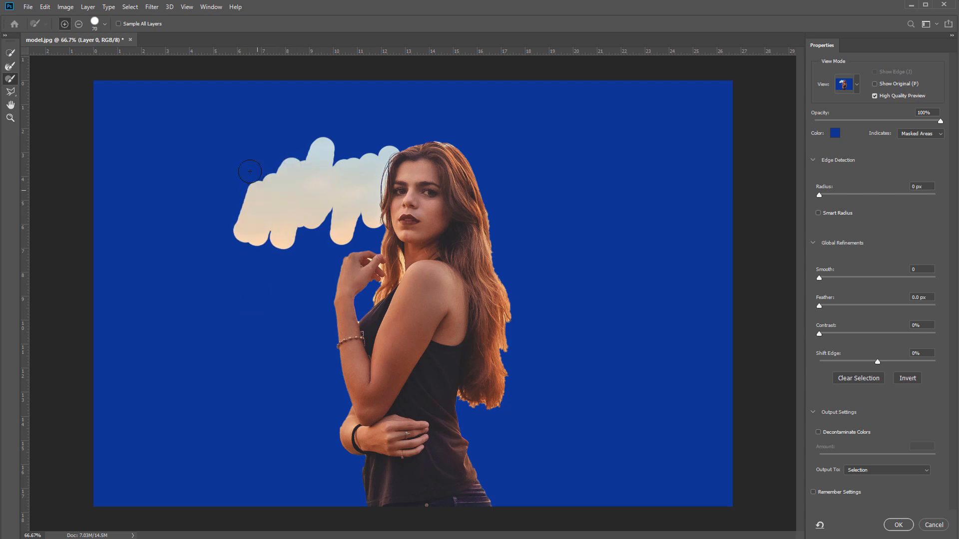
pyautogui.hotkey('ctrl', 'z')
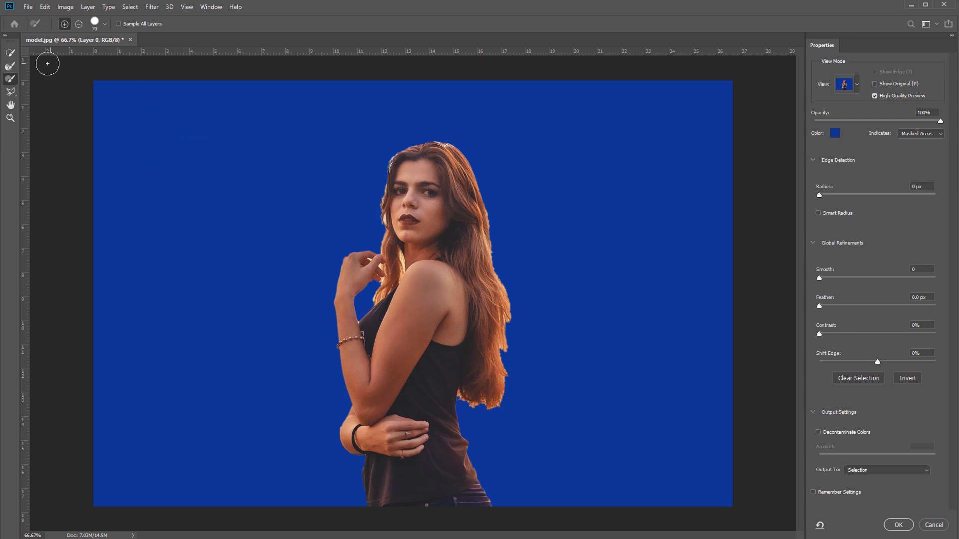
# Try subtracting from and adding to the selection with brush strokes along the woman's hair, face edge and forearm
pyautogui.press('alt')
pyautogui.click(79, 24)
pyautogui.moveTo(371, 195); pyautogui.dragTo(372, 207)
pyautogui.click(64, 25)
pyautogui.moveTo(380, 187)
pyautogui.mouseDown()
pyautogui.moveTo(379, 212)
pyautogui.moveTo(373, 189)
pyautogui.moveTo(376, 174)
pyautogui.moveTo(374, 201)
pyautogui.moveTo(378, 157)
pyautogui.mouseUp()
pyautogui.press('alt')
pyautogui.moveTo(334, 248); pyautogui.dragTo(330, 356)
pyautogui.hotkey('ctrl', 'z')
pyautogui.moveTo(341, 267); pyautogui.dragTo(344, 350)
# Set the brush size to 86 px
pyautogui.click(105, 25)
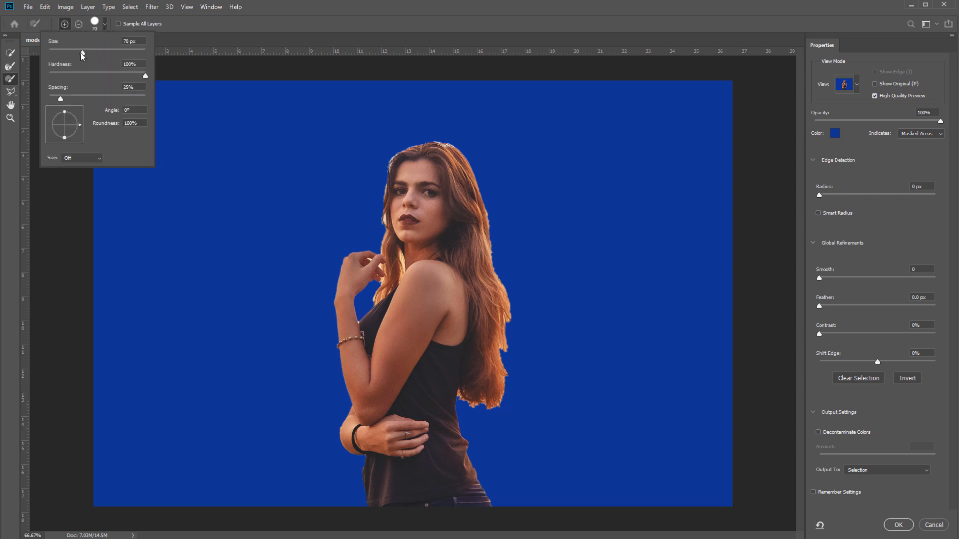
pyautogui.moveTo(96, 73); pyautogui.dragTo(75, 53)
pyautogui.click(255, 25)
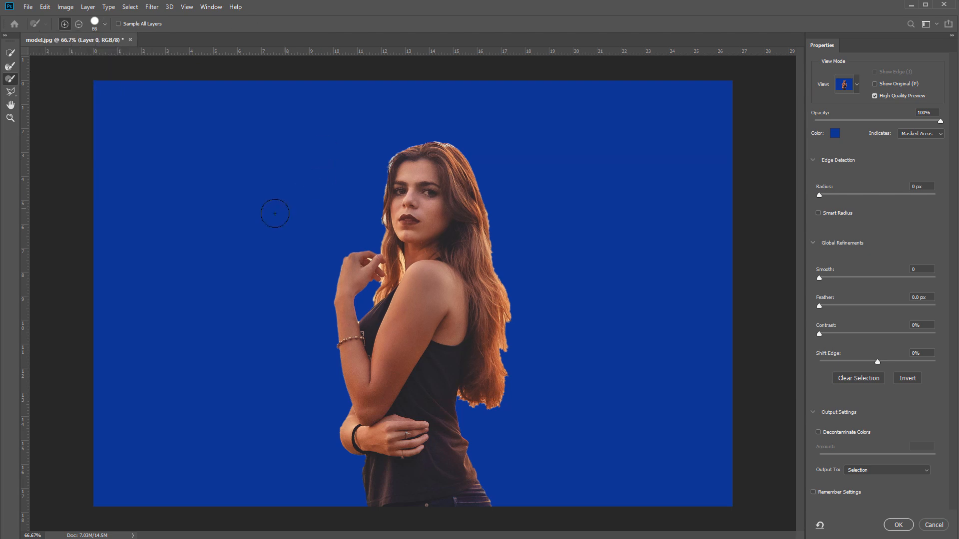
# Enlarge and shrink the brush in small increments to try out different sizes
pyautogui.press(']')
pyautogui.press(']')
pyautogui.press('[')
pyautogui.press('[')
pyautogui.press('[')
pyautogui.press(']')
pyautogui.press(']')
pyautogui.press(']')
pyautogui.press(']')
pyautogui.press('[')
pyautogui.press('[')
pyautogui.press(']')
pyautogui.press(']')
# Try adding a rounded freehand area of background beside the woman to the selection with the Lasso tool
pyautogui.click(11, 93)
pyautogui.click(50, 92)
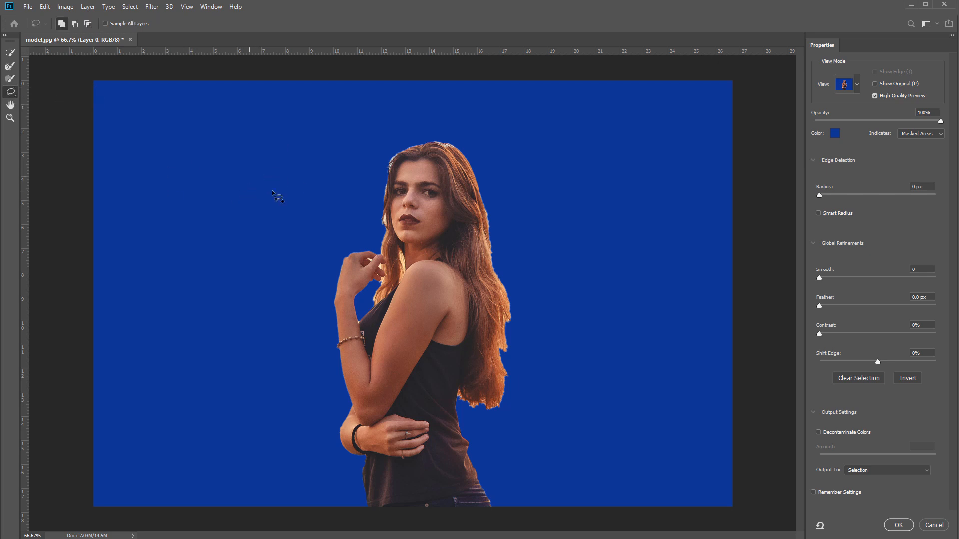
pyautogui.moveTo(267, 215)
pyautogui.mouseDown()
pyautogui.moveTo(229, 238)
pyautogui.moveTo(225, 282)
pyautogui.moveTo(264, 314)
pyautogui.moveTo(288, 312)
pyautogui.moveTo(324, 281)
pyautogui.mouseUp()
pyautogui.moveTo(308, 216); pyautogui.dragTo(306, 215)
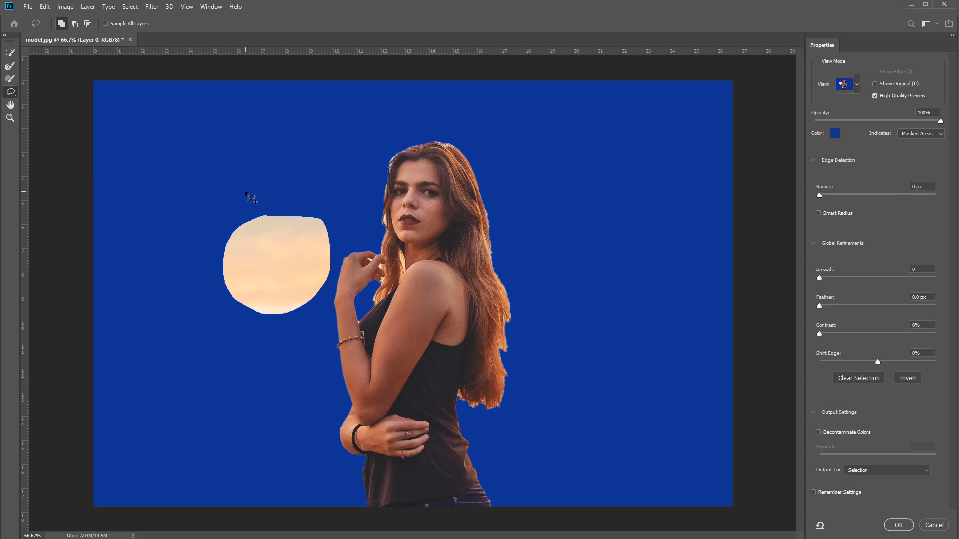
pyautogui.hotkey('ctrl', 'z')
# Try adding a straight-sided area of background beside the woman to the selection with the Polygonal Lasso tool
pyautogui.rightClick(10, 92)
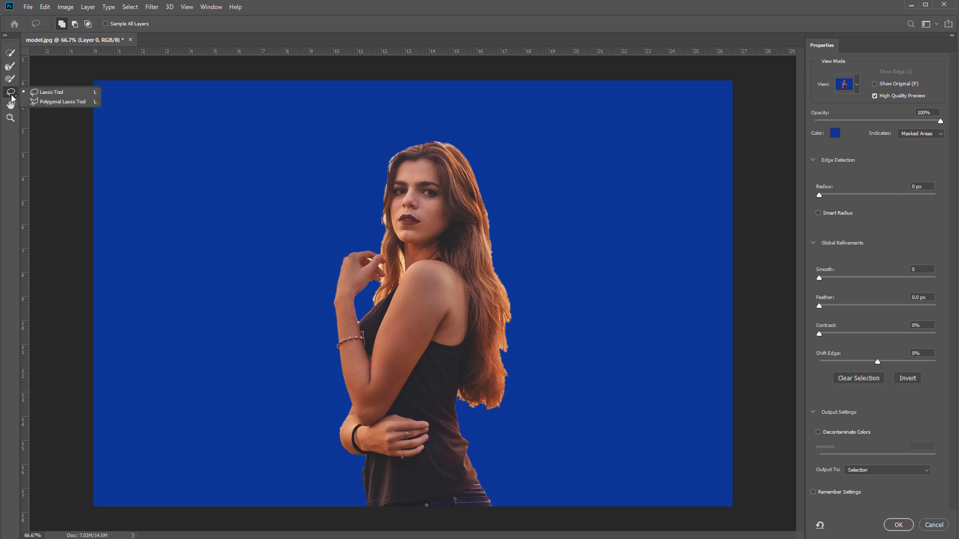
pyautogui.click(55, 101)
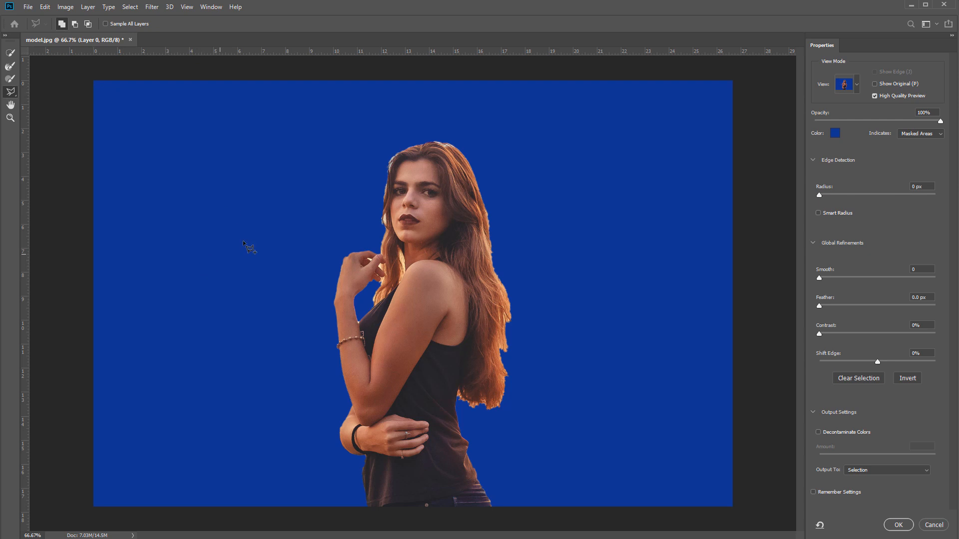
pyautogui.click(244, 372)
pyautogui.click(321, 231)
pyautogui.click(233, 128)
pyautogui.doubleClick(160, 207)
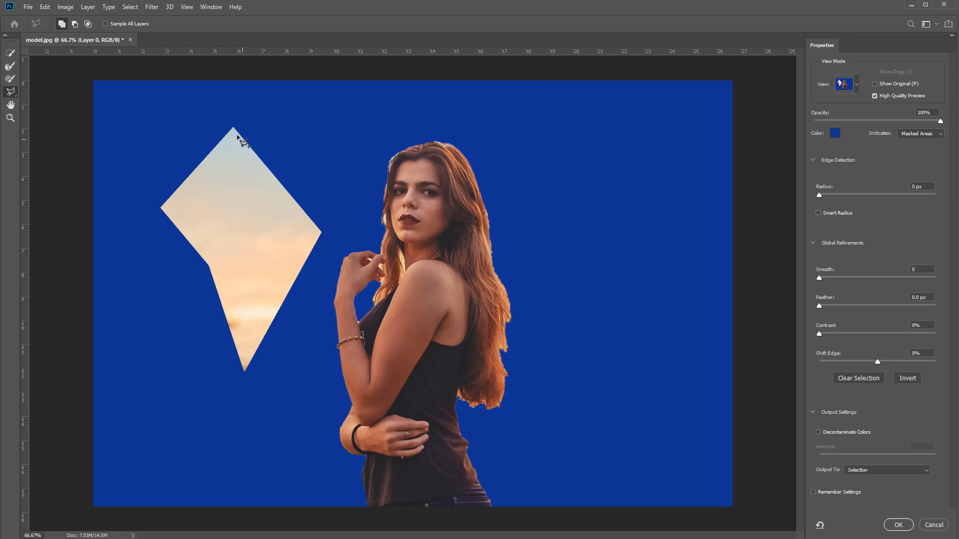
pyautogui.hotkey('ctrl', 'z')
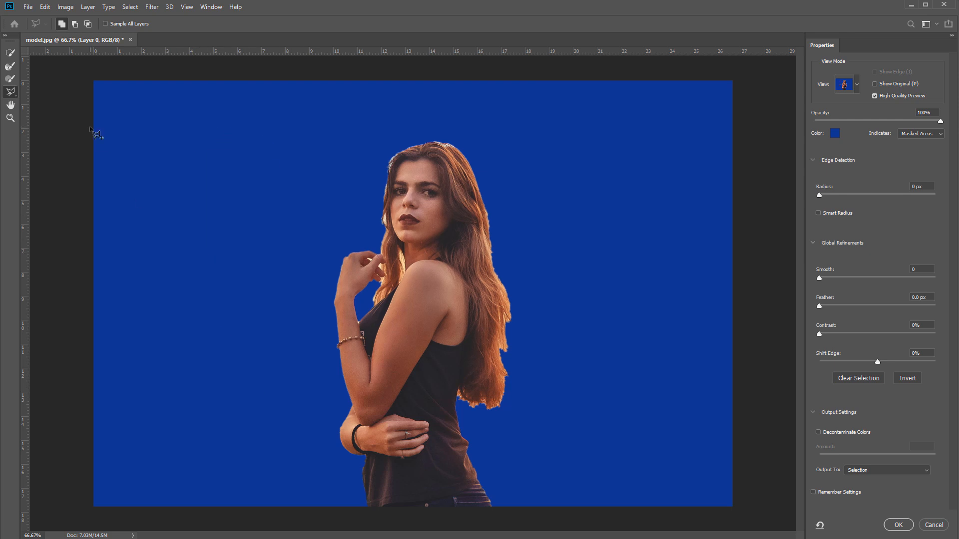
# Examine the cutout's edges around the woman's face and raised hand with the Zoom tool
pyautogui.click(12, 106)
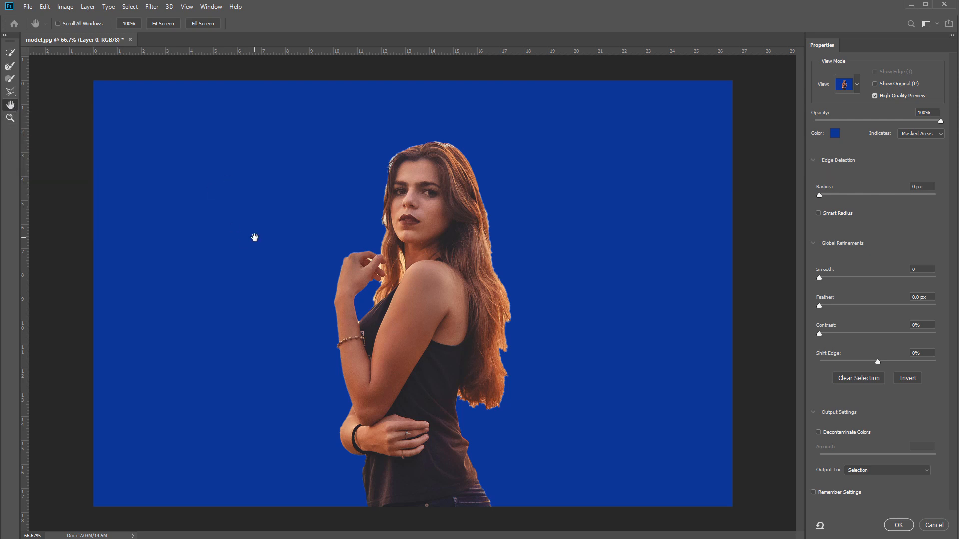
pyautogui.click(10, 118)
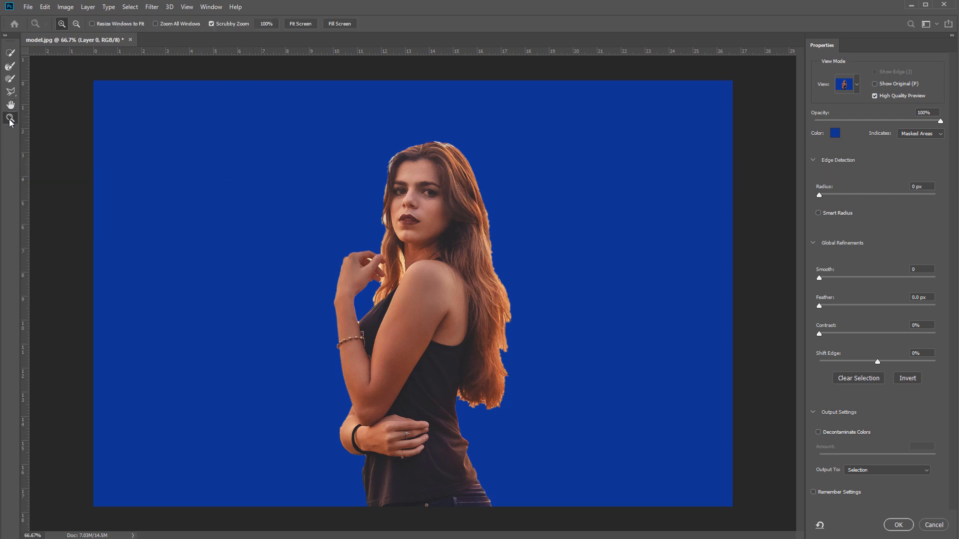
pyautogui.moveTo(373, 215); pyautogui.dragTo(429, 257)
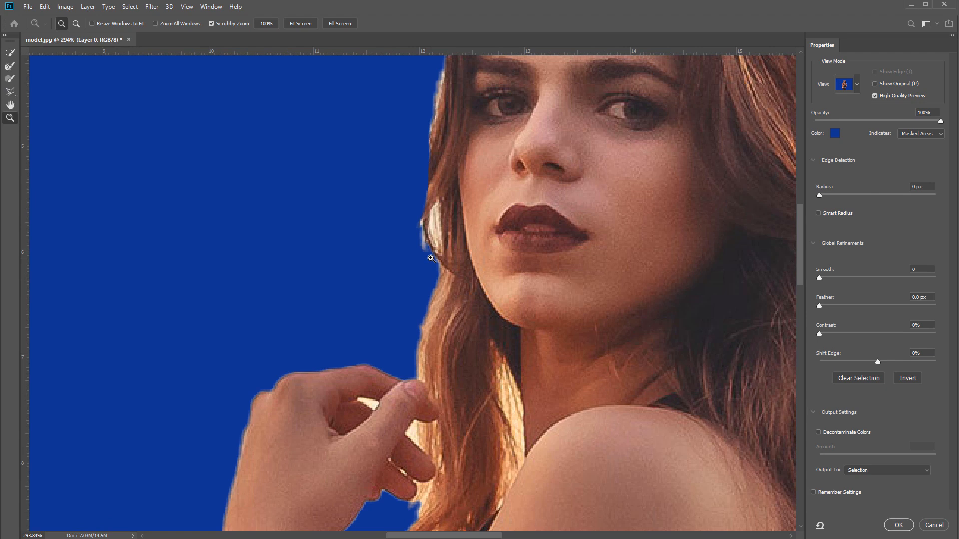
pyautogui.hotkey('ctrl', '-')
pyautogui.hotkey('ctrl', '-')
pyautogui.hotkey('ctrl', '-')
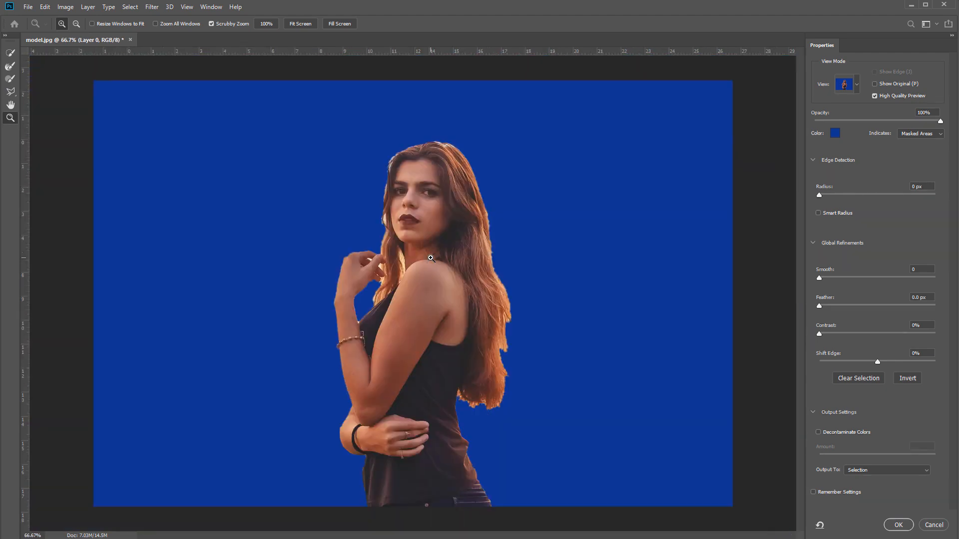
pyautogui.hotkey('ctrl', '+')
pyautogui.hotkey('ctrl', '+')
pyautogui.hotkey('ctrl', '-')
pyautogui.hotkey('ctrl', '-')
pyautogui.hotkey('ctrl', '+')
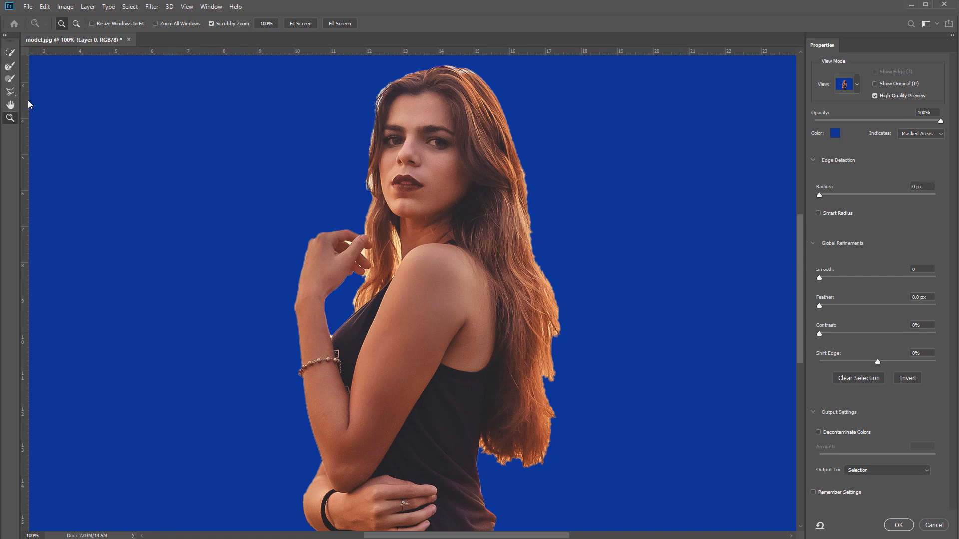
# Examine the cutout's edges along the woman's arm, hair and head at 300% magnification, and return to 100%
pyautogui.hotkey('ctrl', '+')
pyautogui.hotkey('ctrl', '+')
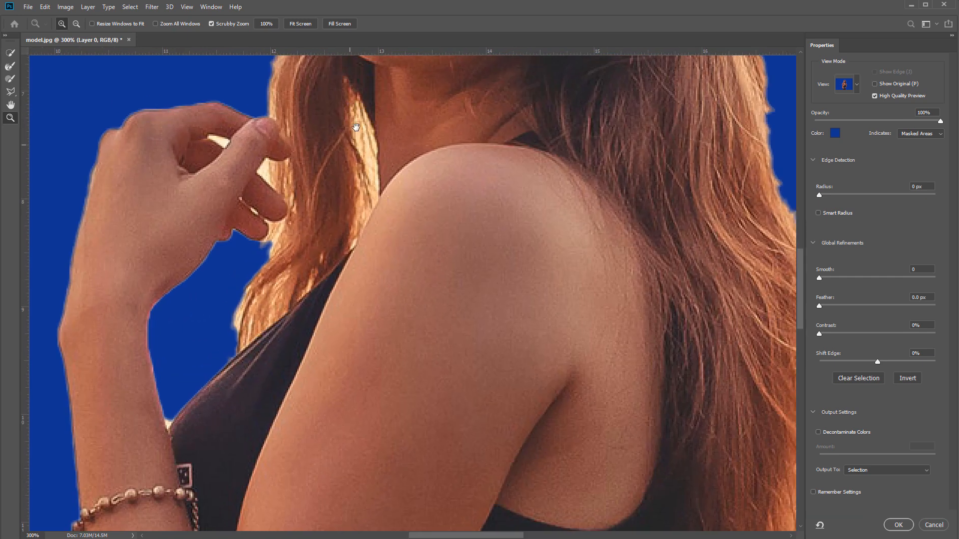
pyautogui.moveTo(356, 128); pyautogui.dragTo(320, 294)
pyautogui.moveTo(201, 273); pyautogui.dragTo(117, 278)
pyautogui.moveTo(232, 217); pyautogui.dragTo(278, 189)
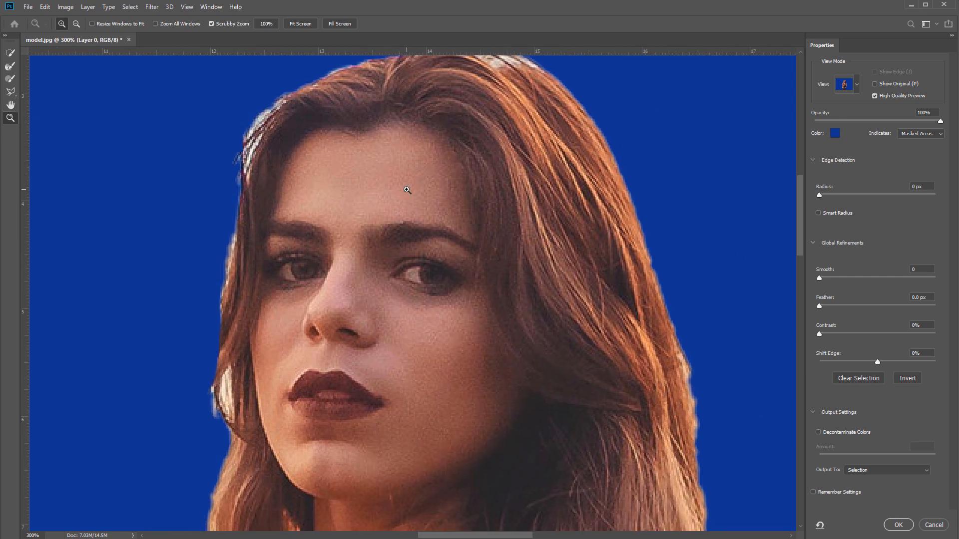
pyautogui.hotkey('ctrl', '-')
pyautogui.hotkey('ctrl', '-')
pyautogui.hotkey('ctrl', '-')
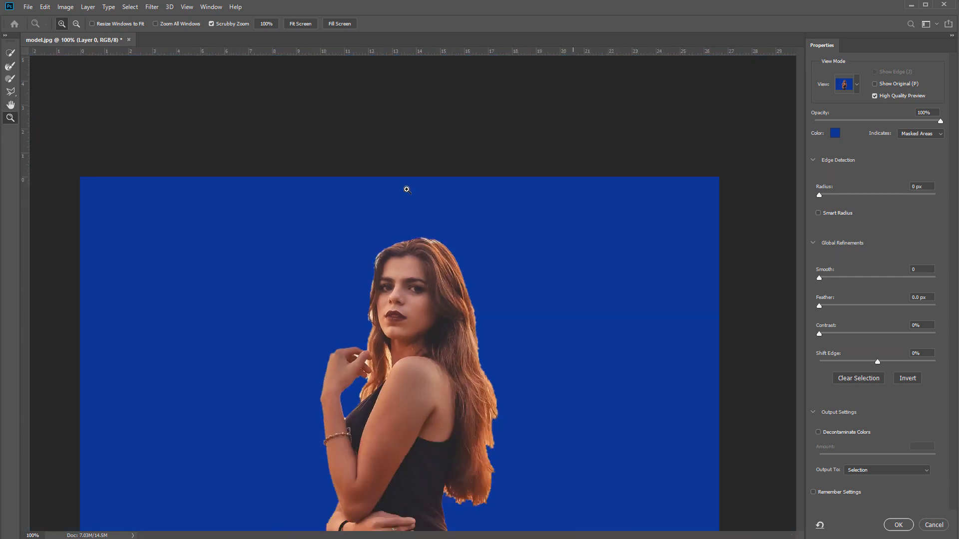
pyautogui.hotkey('ctrl', '+')
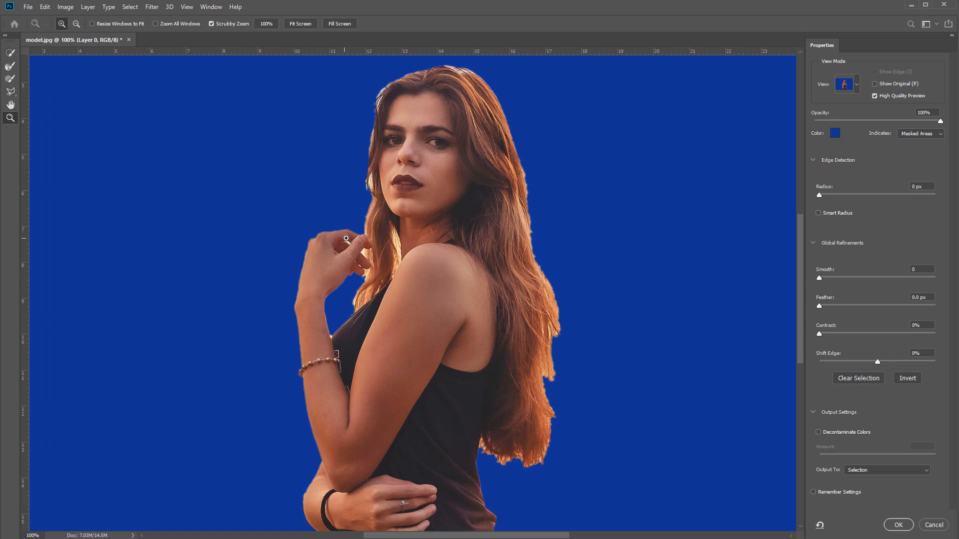
# Subtract the bright background gap between the thumb and index finger from the selection with the Polygonal Lasso tool
pyautogui.moveTo(356, 257); pyautogui.dragTo(368, 254)
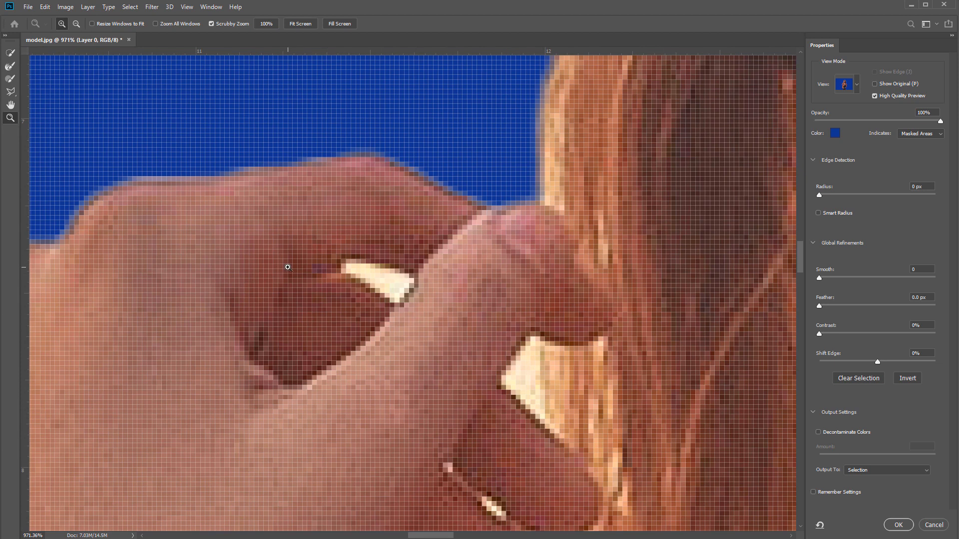
pyautogui.hotkey('ctrl', '-')
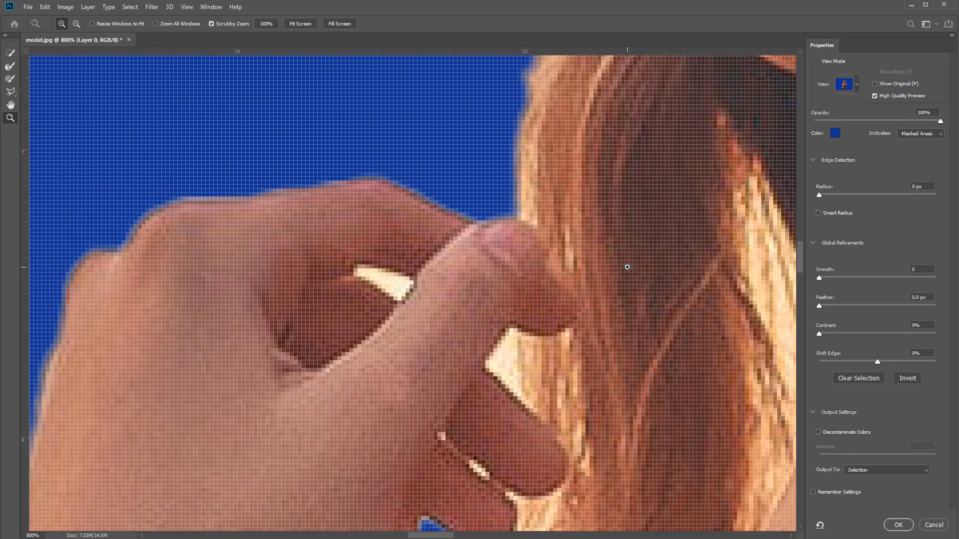
pyautogui.hotkey('ctrl', '+')
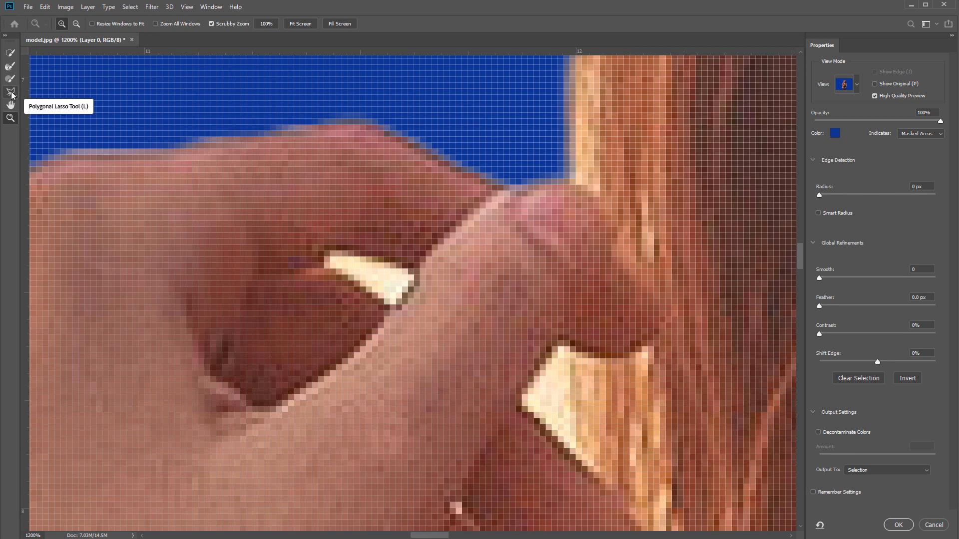
pyautogui.hotkey('ctrl', '+')
pyautogui.moveTo(13, 91); pyautogui.dragTo(46, 98)
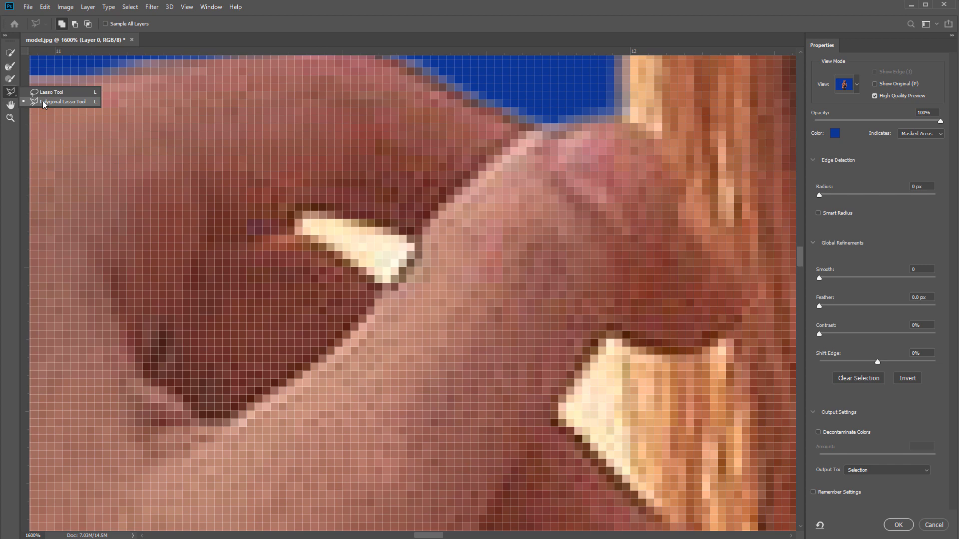
pyautogui.click(43, 102)
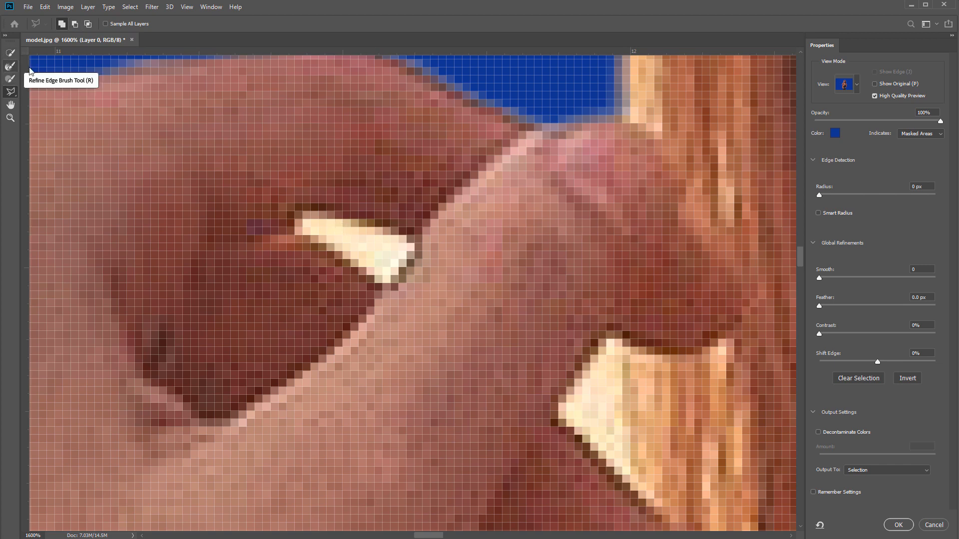
pyautogui.click(75, 25)
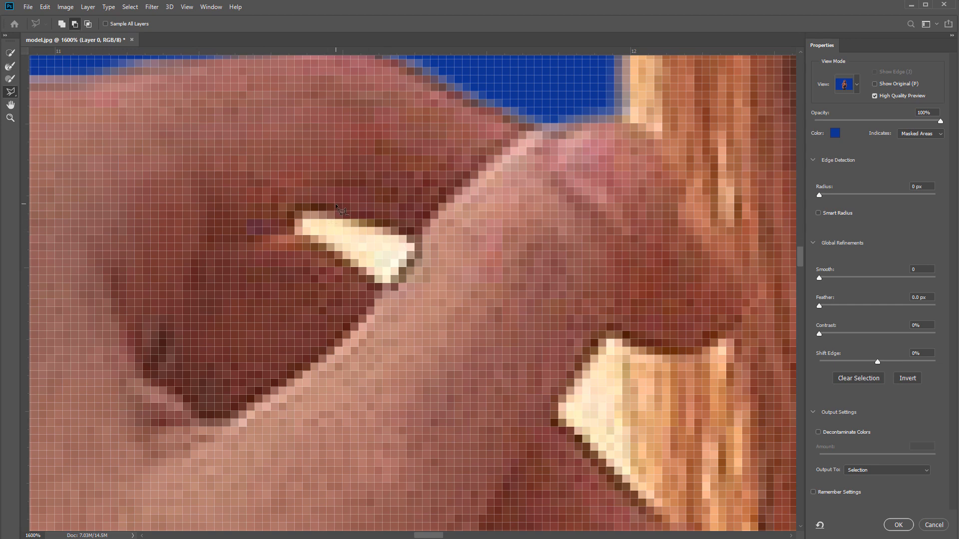
pyautogui.click(317, 214)
pyautogui.click(376, 226)
pyautogui.click(416, 245)
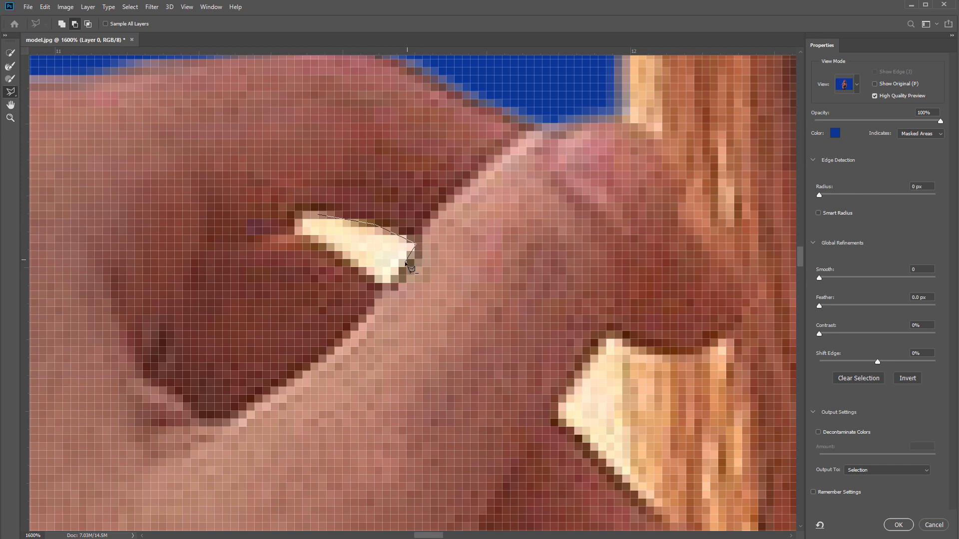
pyautogui.click(383, 280)
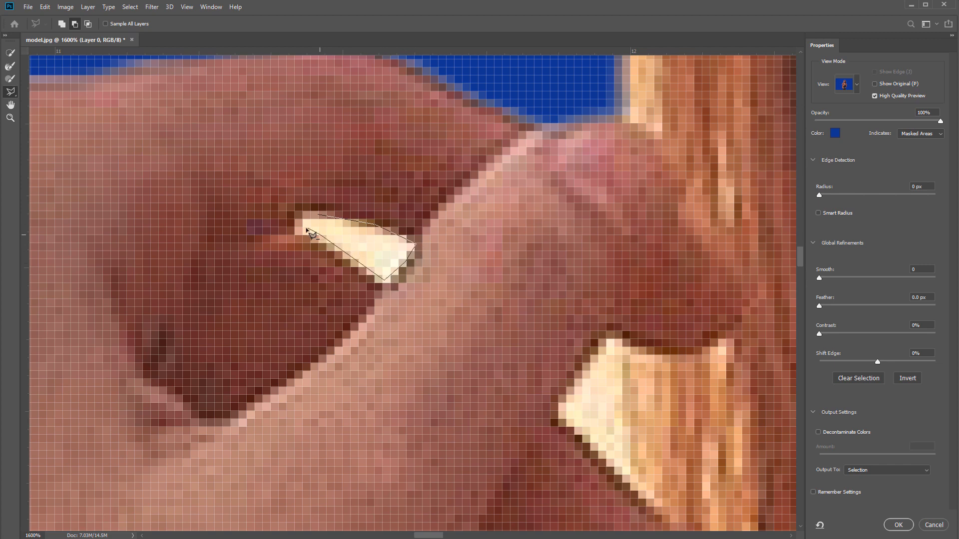
pyautogui.click(303, 222)
pyautogui.click(305, 213)
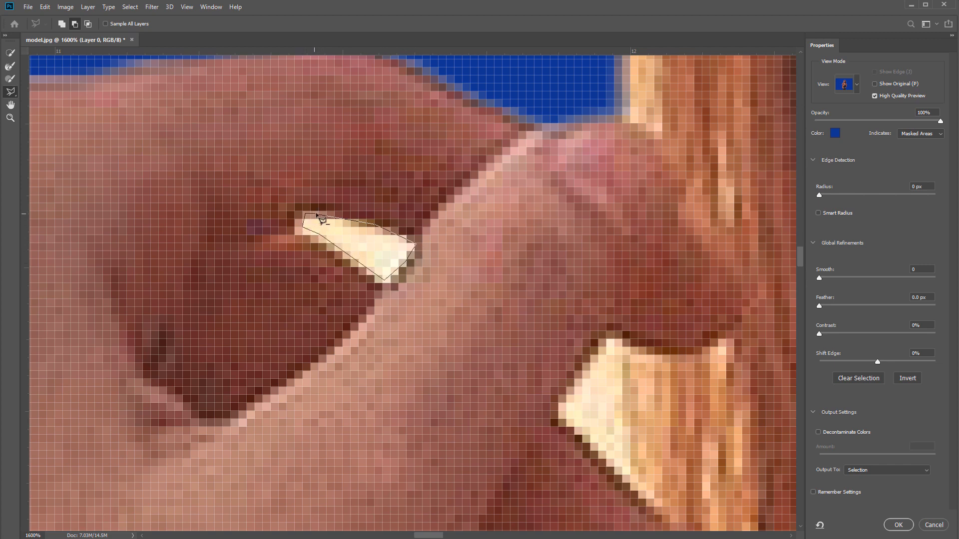
pyautogui.click(317, 215)
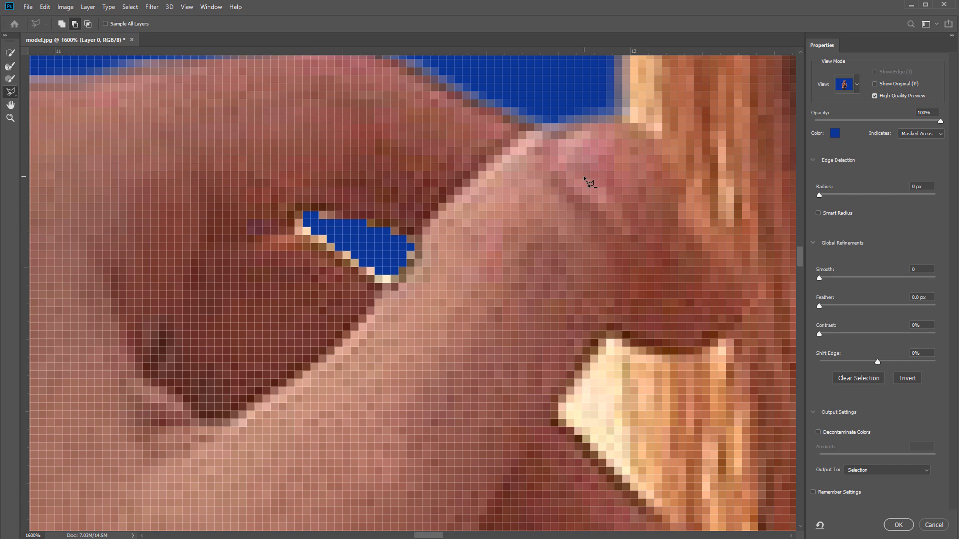
# Examine the cut-out gap between the thumb and index finger at magnifications from 400% to 1600%
pyautogui.hotkey('ctrl', '-')
pyautogui.hotkey('ctrl', '-')
pyautogui.hotkey('ctrl', '-')
pyautogui.hotkey('ctrl', '-')
pyautogui.hotkey('ctrl', '-')
pyautogui.hotkey('ctrl', '-')
pyautogui.hotkey('ctrl', '-')
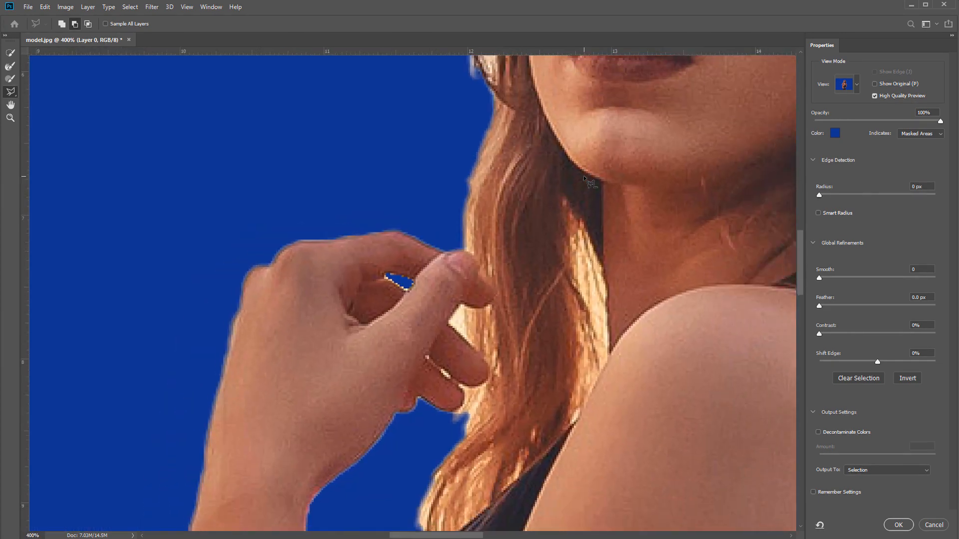
pyautogui.hotkey('ctrl', '+')
pyautogui.hotkey('ctrl', '+')
pyautogui.hotkey('ctrl', '+')
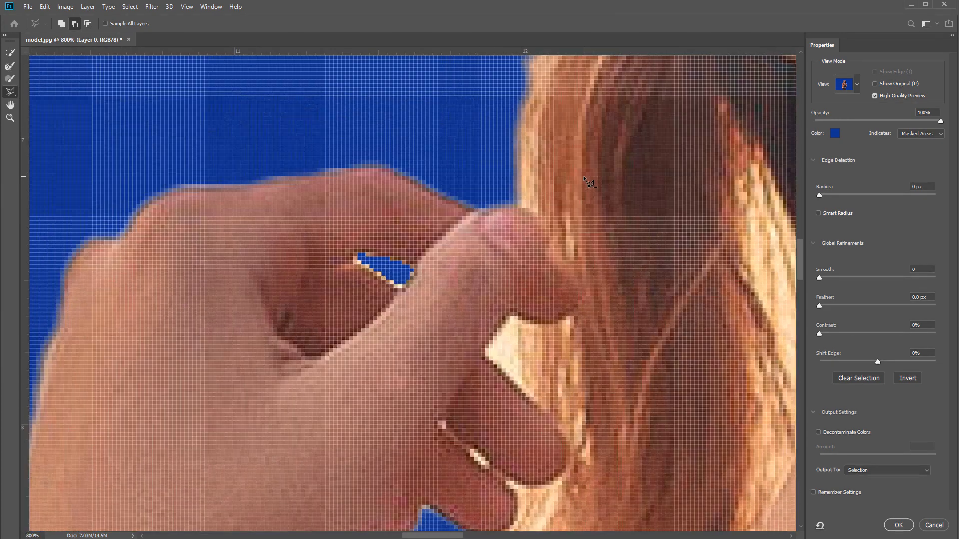
pyautogui.hotkey('ctrl', '+')
pyautogui.hotkey('ctrl', '+')
pyautogui.hotkey('ctrl', '+')
pyautogui.hotkey('ctrl', '+')
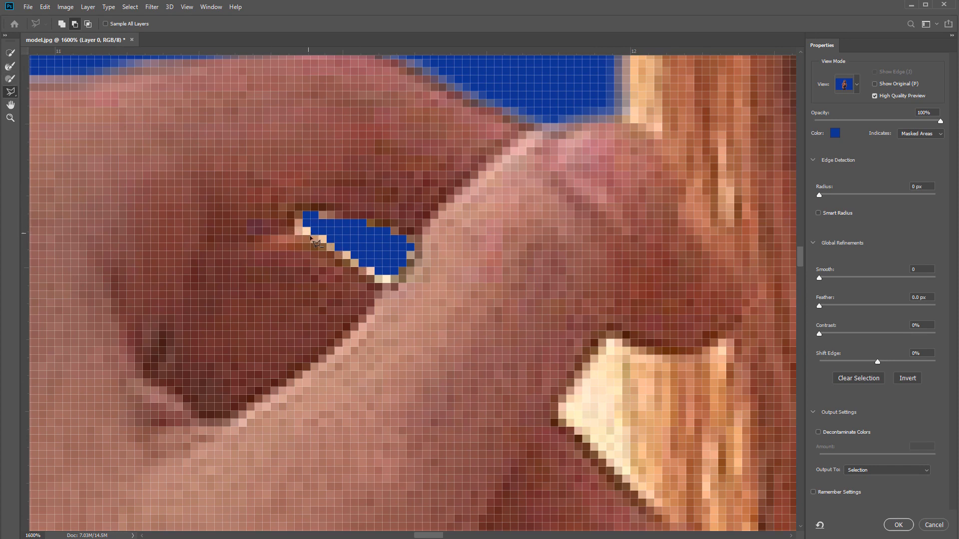
pyautogui.hotkey('ctrl', '-')
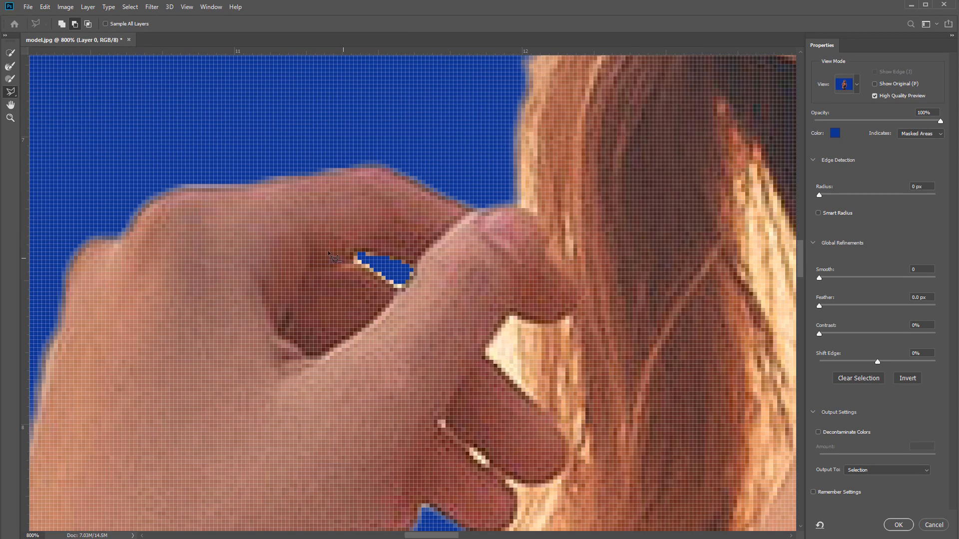
# Choose the Lasso tool and examine the whole cutout, including the hair between the raised hand and neck
pyautogui.rightClick(10, 94)
pyautogui.click(52, 93)
pyautogui.hotkey('ctrl', '-')
pyautogui.hotkey('ctrl', '-')
pyautogui.hotkey('ctrl', '-')
pyautogui.hotkey('ctrl', '-')
pyautogui.hotkey('ctrl', '-')
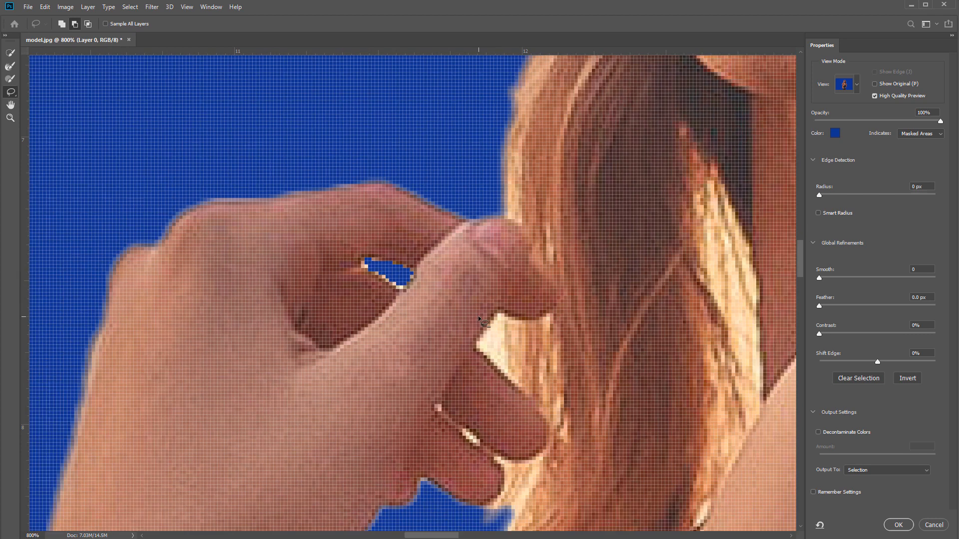
pyautogui.hotkey('ctrl', '-')
pyautogui.hotkey('ctrl', '-')
pyautogui.hotkey('ctrl', '-')
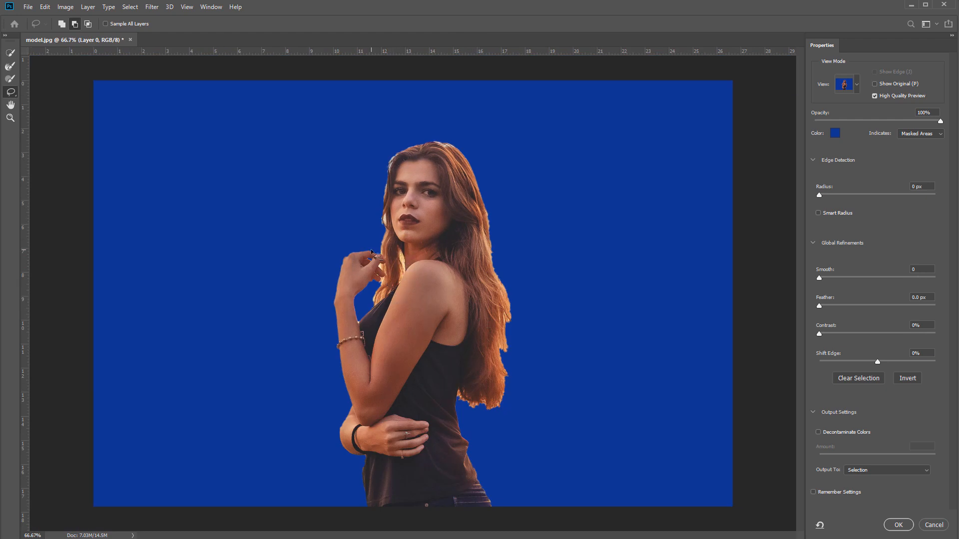
pyautogui.hotkey('ctrl', '+')
pyautogui.hotkey('ctrl', '+')
pyautogui.hotkey('ctrl', '+')
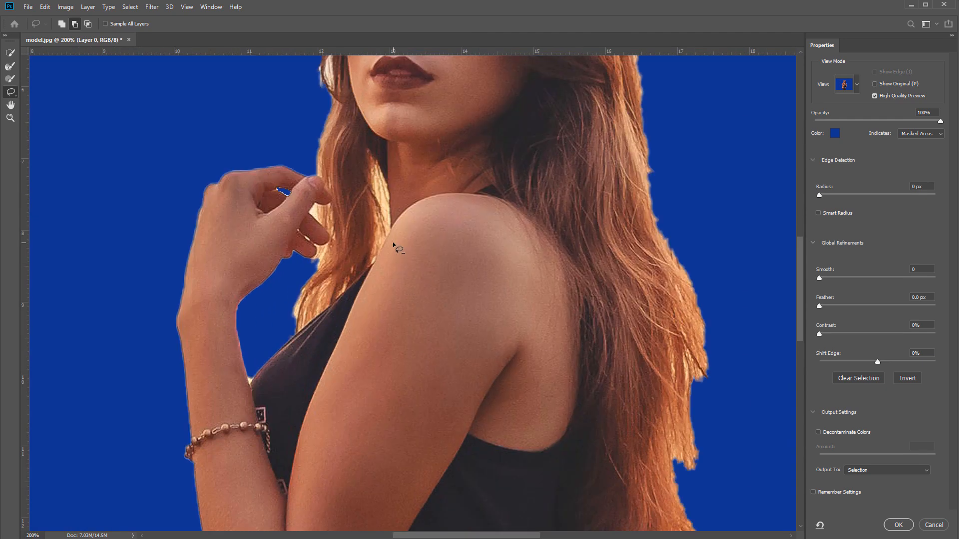
pyautogui.hotkey('ctrl', '+')
pyautogui.scroll(5, 399, 300)
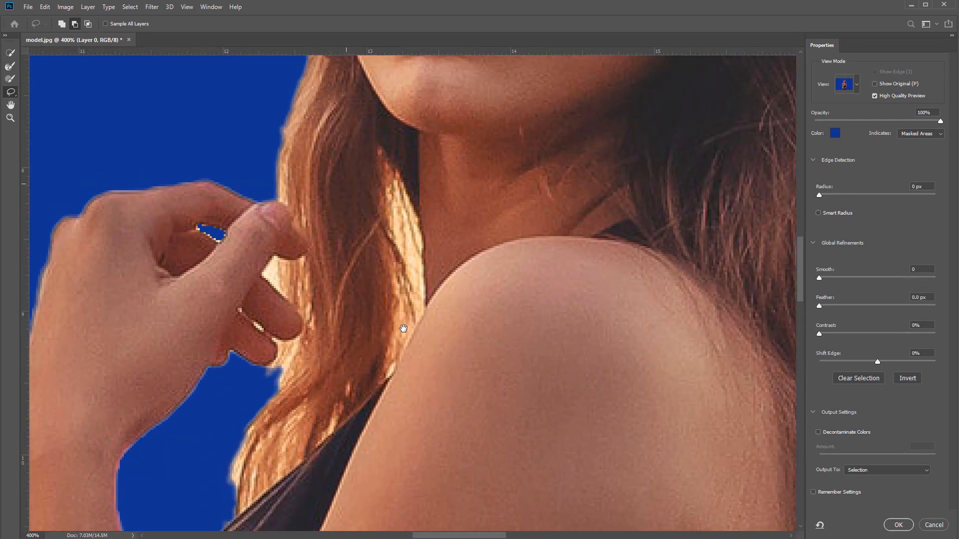
# Try subtracting the background between the hair and neck with the Quick Selection tool at size 25, and undo the stroke
pyautogui.click(10, 53)
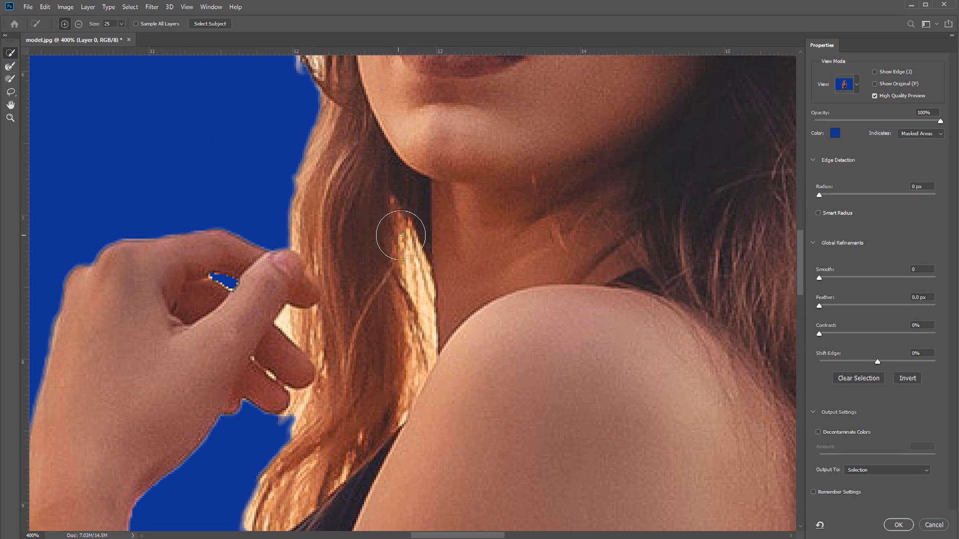
pyautogui.moveTo(401, 235); pyautogui.dragTo(415, 338)
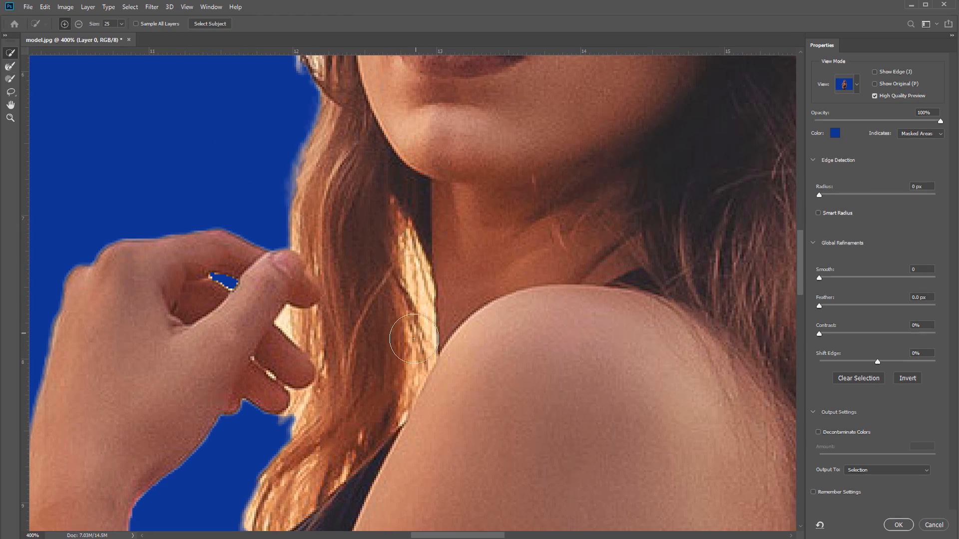
pyautogui.click(78, 26)
pyautogui.moveTo(408, 237); pyautogui.dragTo(415, 367)
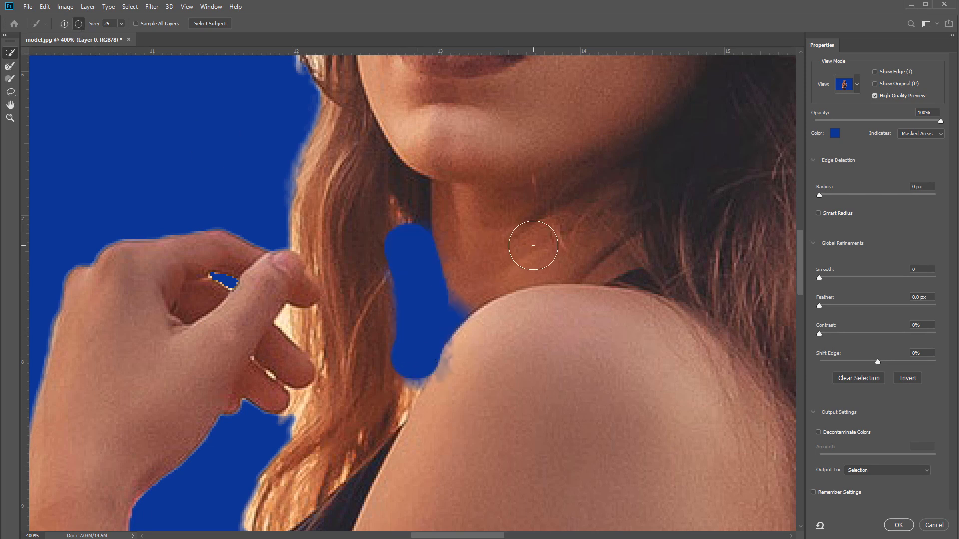
pyautogui.hotkey('ctrl', 'z')
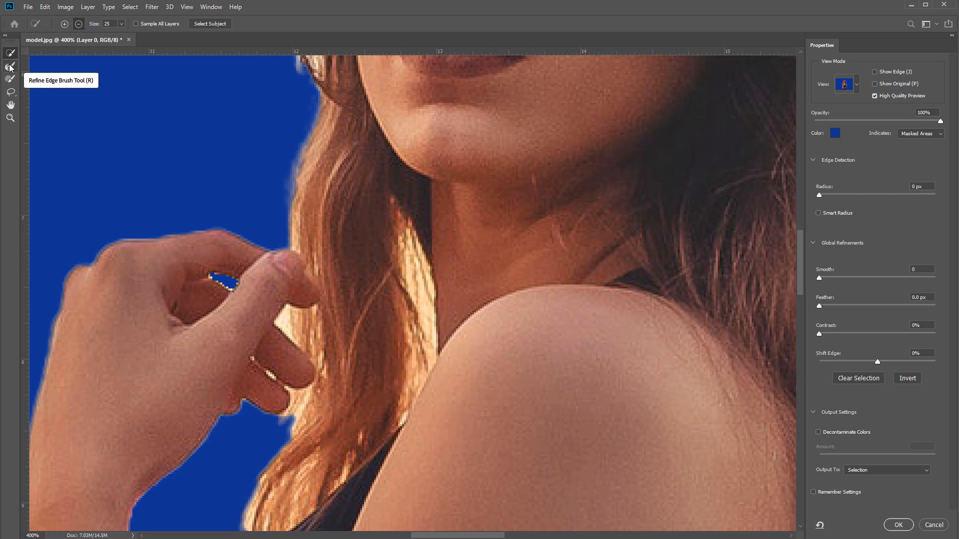
# Refine the hair strands between the neck and front lock with the Refine Edge Brush at size 20
pyautogui.click(11, 68)
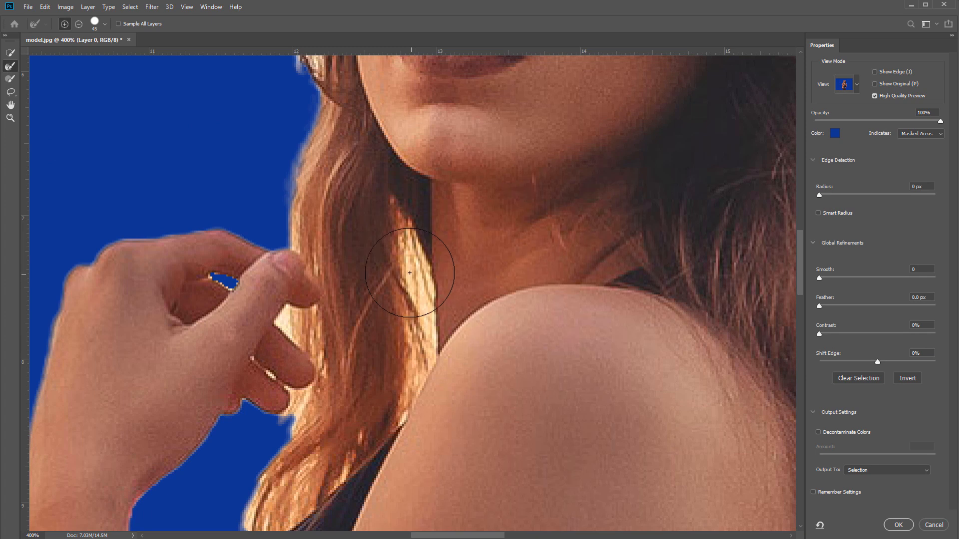
pyautogui.press('[')
pyautogui.press('[')
pyautogui.press('[')
pyautogui.press('[')
pyautogui.press('[')
pyautogui.moveTo(406, 227)
pyautogui.mouseDown()
pyautogui.moveTo(417, 337)
pyautogui.moveTo(393, 388)
pyautogui.moveTo(415, 323)
pyautogui.moveTo(413, 370)
pyautogui.moveTo(390, 415)
pyautogui.moveTo(407, 345)
pyautogui.moveTo(376, 380)
pyautogui.mouseUp()
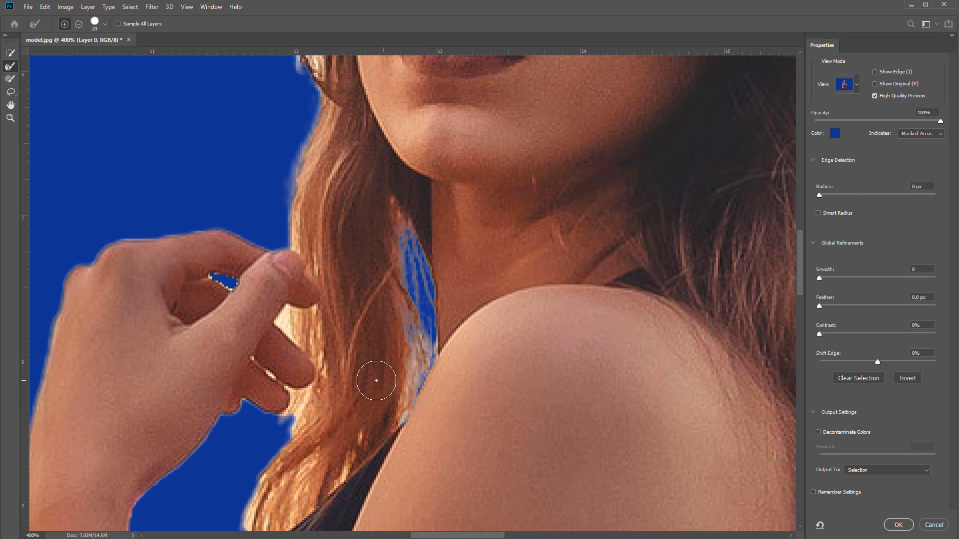
# Refine the outer hair edge below the raised hand with the Refine Edge Brush
pyautogui.moveTo(306, 427); pyautogui.dragTo(271, 476)
pyautogui.scroll(-4, 276, 453)
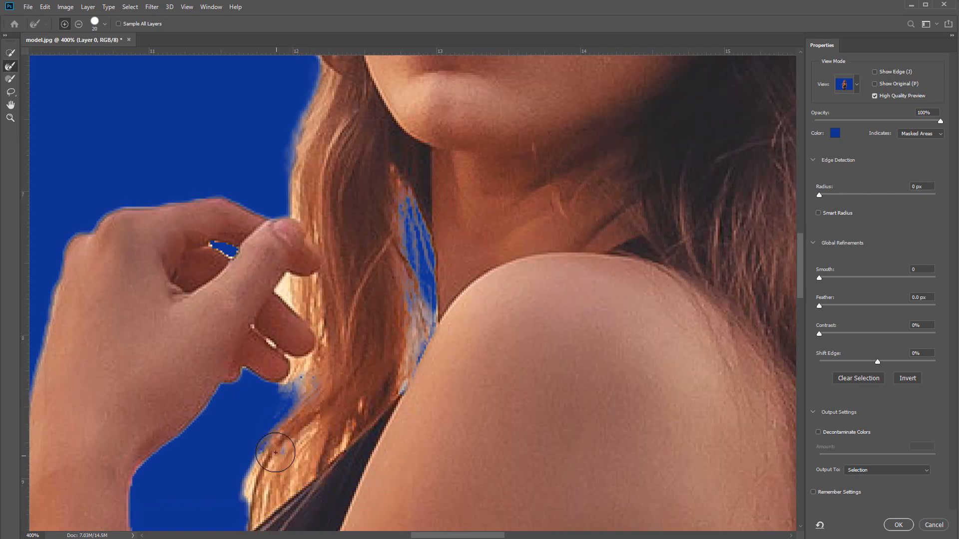
pyautogui.scroll(-3, 275, 453)
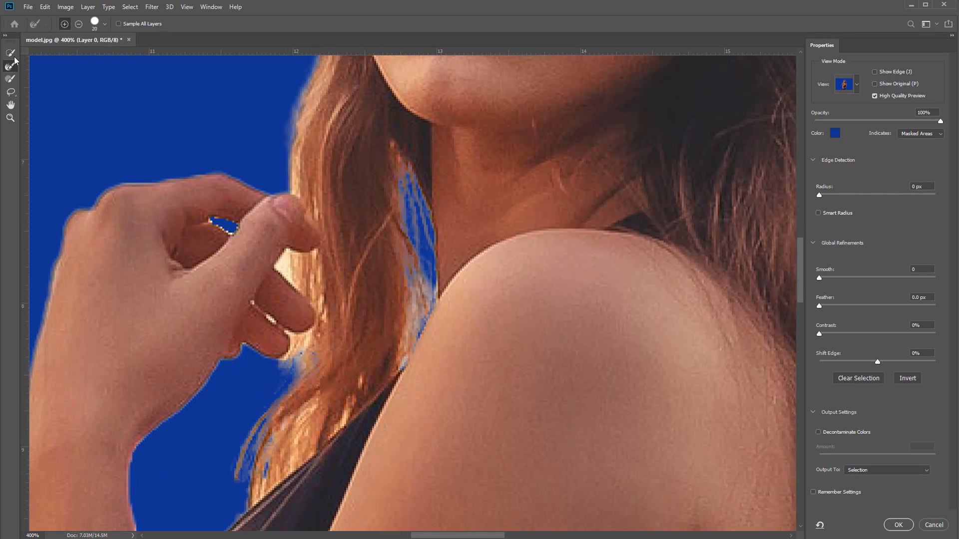
# Remove the background between the thumb, the finger below it and the hair using the Brush tool in subtract mode at size 4
pyautogui.click(11, 78)
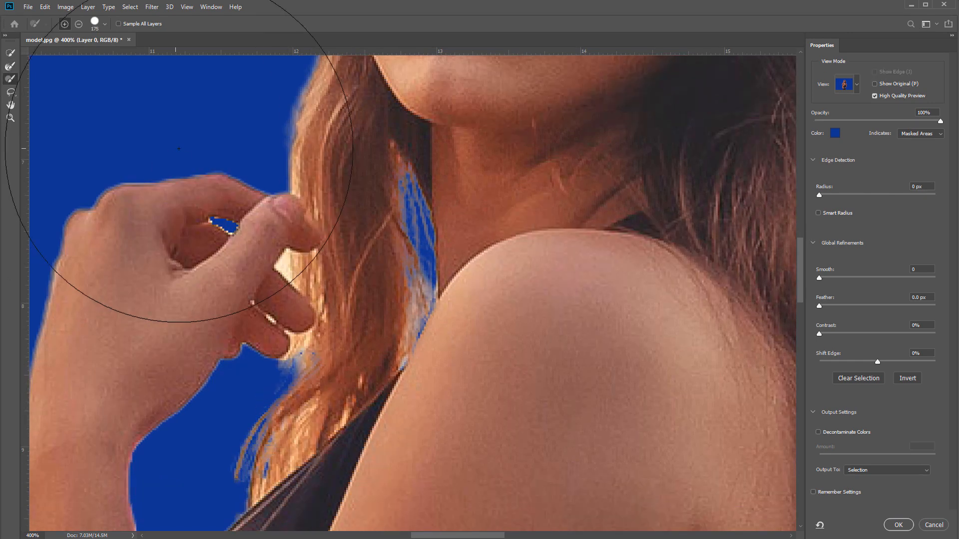
pyautogui.press('[')
pyautogui.press('[')
pyautogui.press('[')
pyautogui.press('[')
pyautogui.press('[')
pyautogui.press('[')
pyautogui.press('[')
pyautogui.press('[')
pyautogui.press('[')
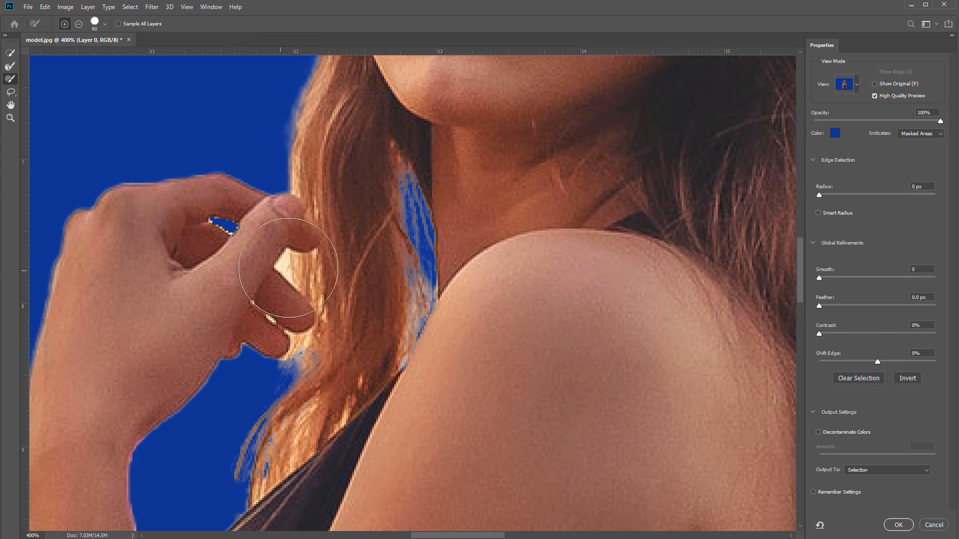
pyautogui.press('[')
pyautogui.press('[')
pyautogui.press('[')
pyautogui.press('[')
pyautogui.press('[')
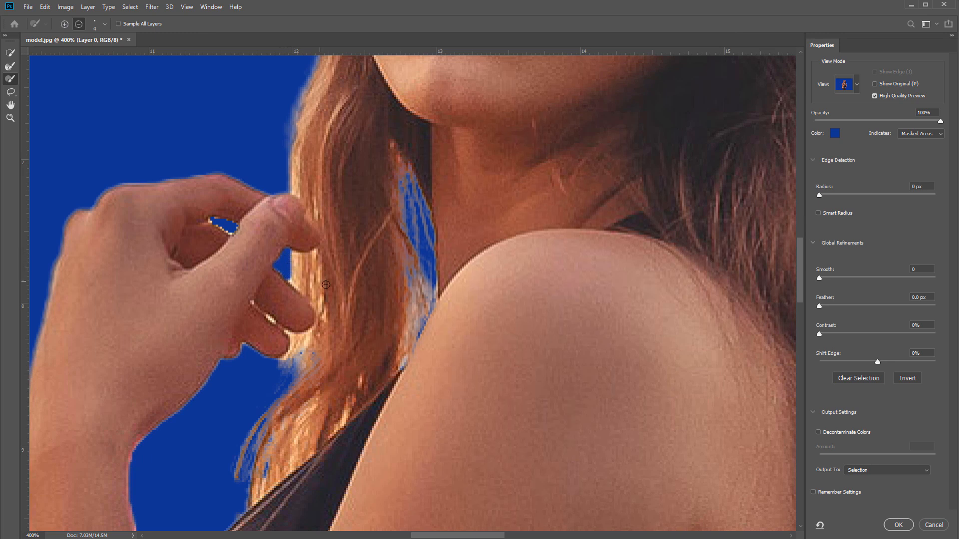
pyautogui.press('alt')
# Add the loose hair along the side of the face and forehead to the selection with the Quick Selection tool at size 25
pyautogui.click(9, 68)
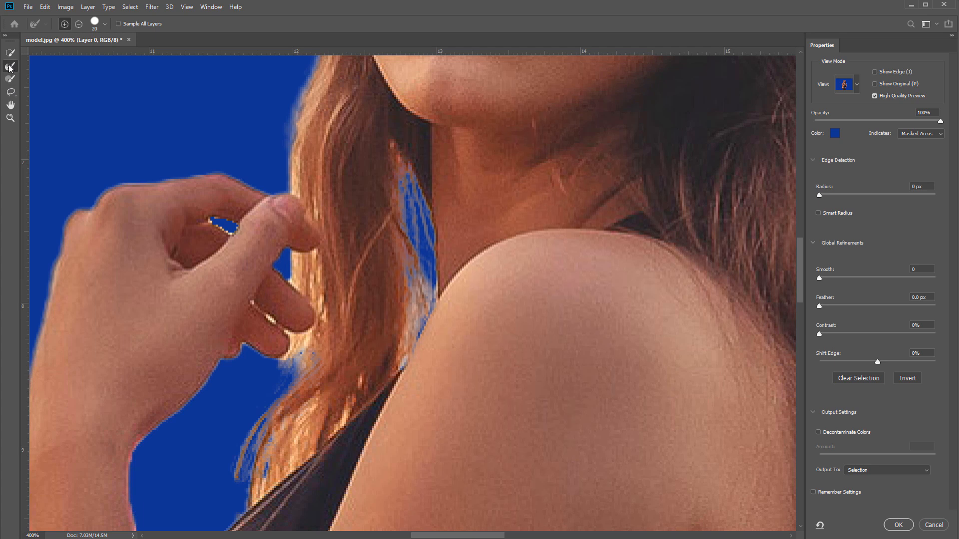
pyautogui.click(12, 55)
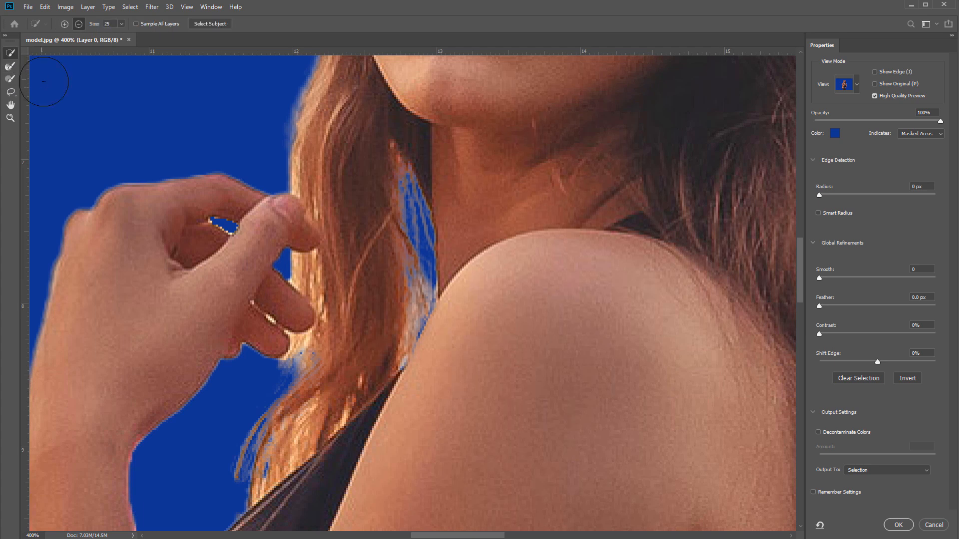
pyautogui.scroll(5, 449, 246)
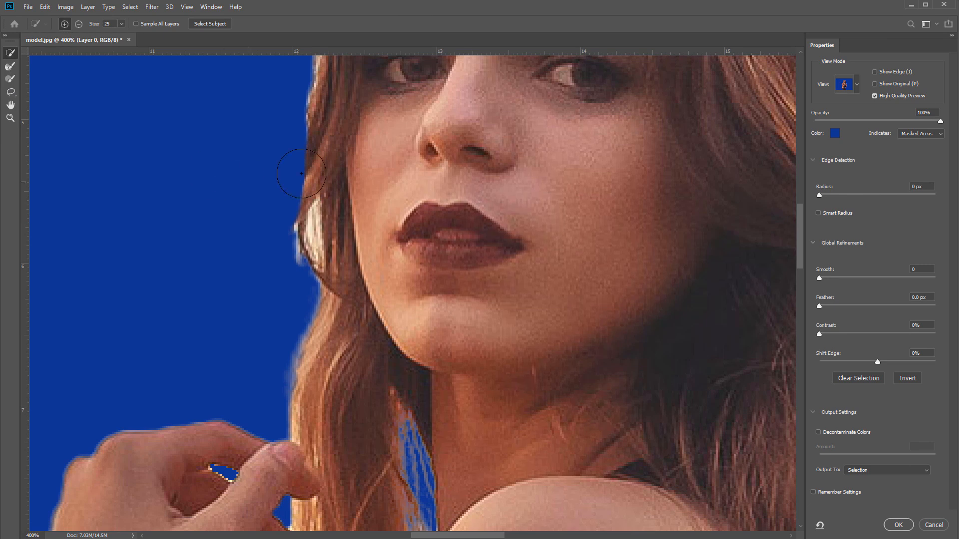
pyautogui.moveTo(328, 137); pyautogui.dragTo(324, 154)
pyautogui.scroll(5, 319, 160)
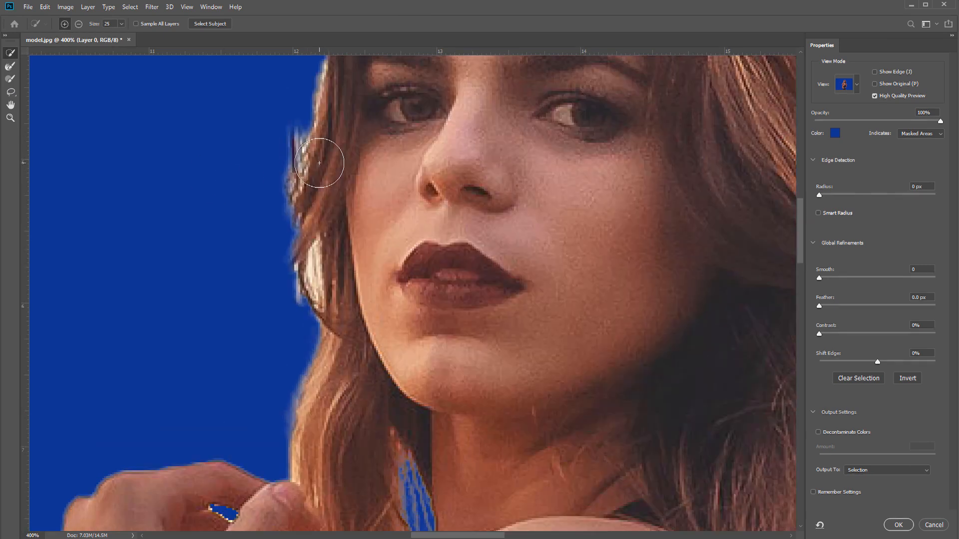
pyautogui.moveTo(318, 223); pyautogui.dragTo(331, 145)
pyautogui.scroll(6, 336, 223)
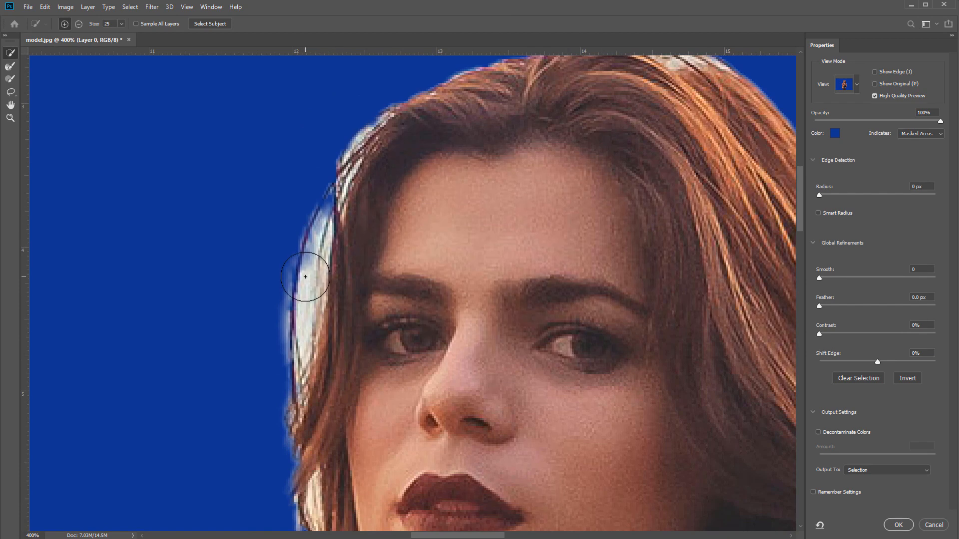
# Subtract the background between the loose front strand and the face using the Quick Selection tool at size 6
pyautogui.press('[')
pyautogui.press('alt')
pyautogui.moveTo(323, 217)
pyautogui.mouseDown()
pyautogui.moveTo(306, 327)
pyautogui.moveTo(316, 320)
pyautogui.mouseUp()
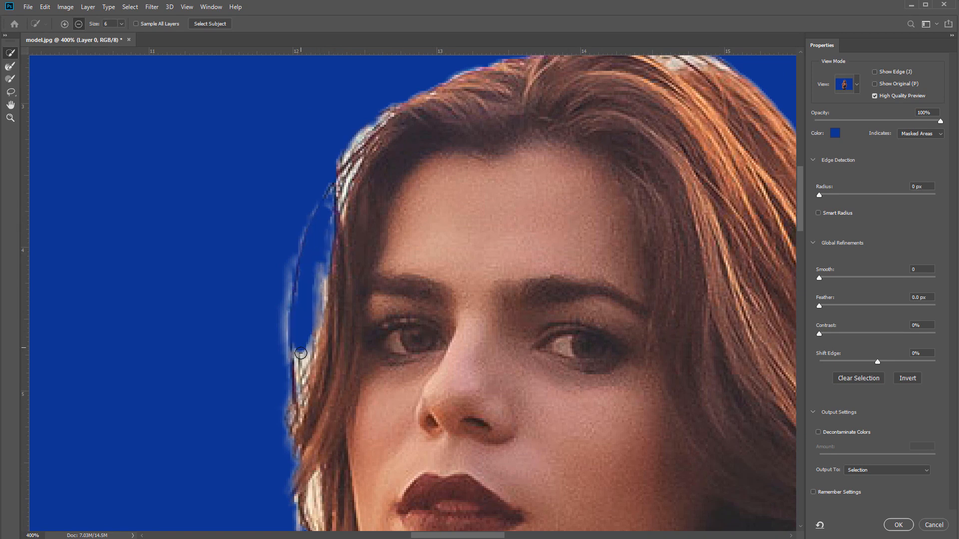
# Refine the loose hair strands beside the eye, cheek and forehead with the Refine Edge Brush at size 20
pyautogui.scroll(3, 432, 180)
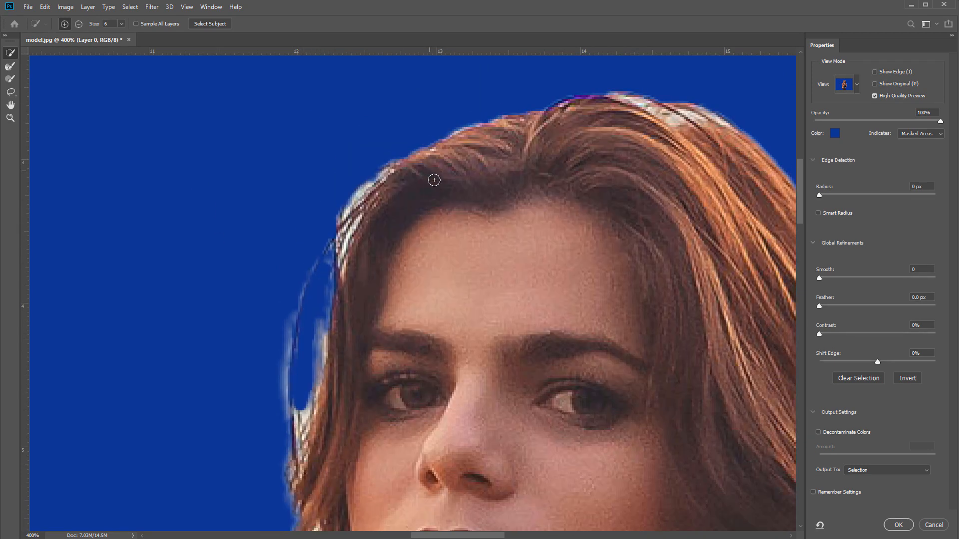
pyautogui.scroll(-7, 331, 293)
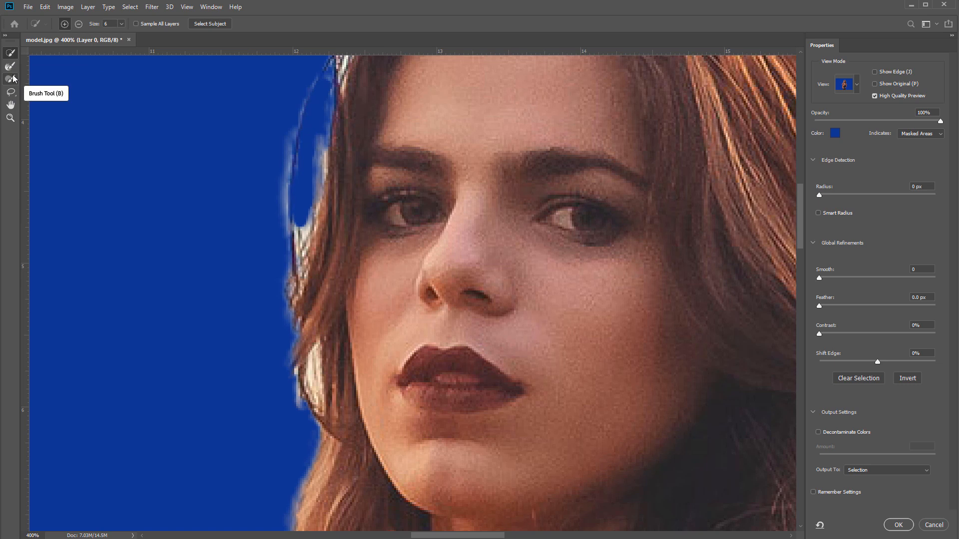
pyautogui.click(12, 79)
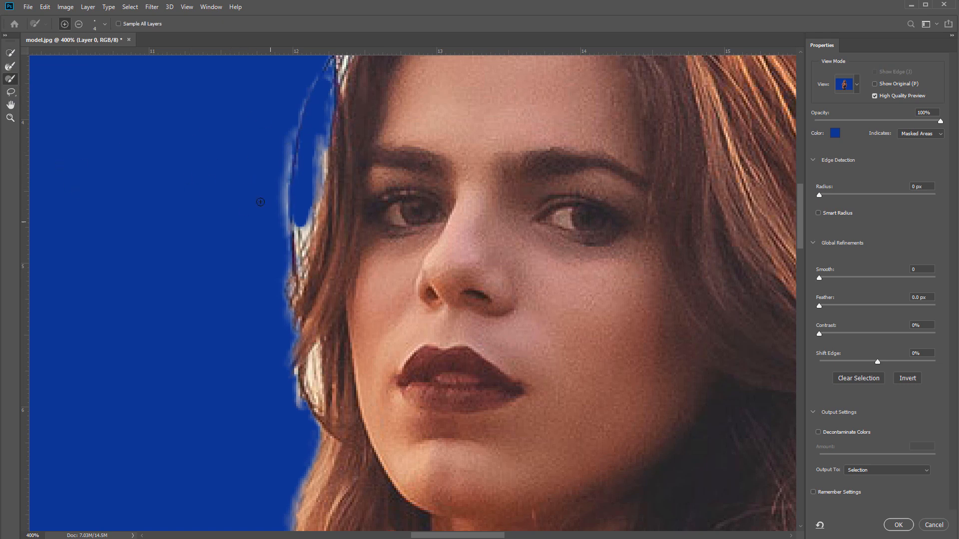
pyautogui.click(13, 70)
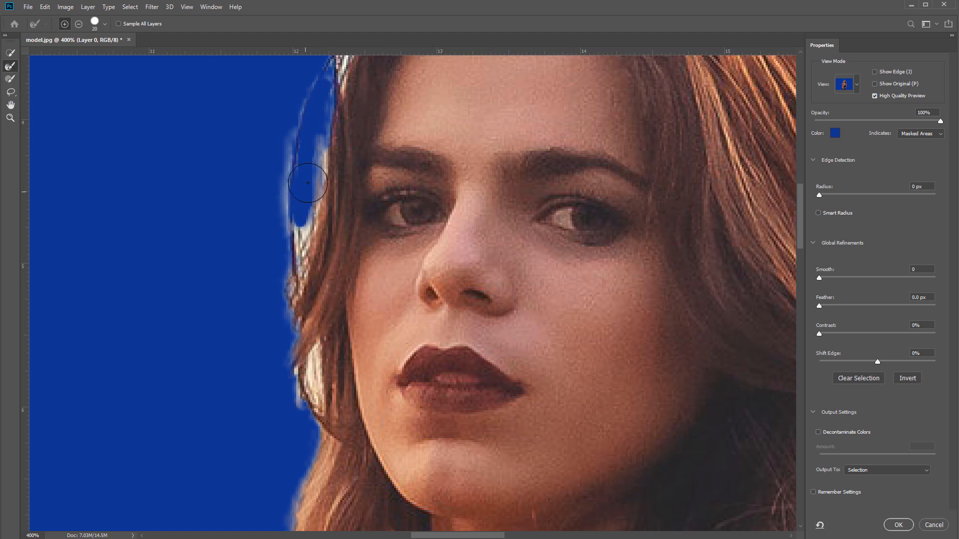
pyautogui.moveTo(305, 237); pyautogui.dragTo(315, 111)
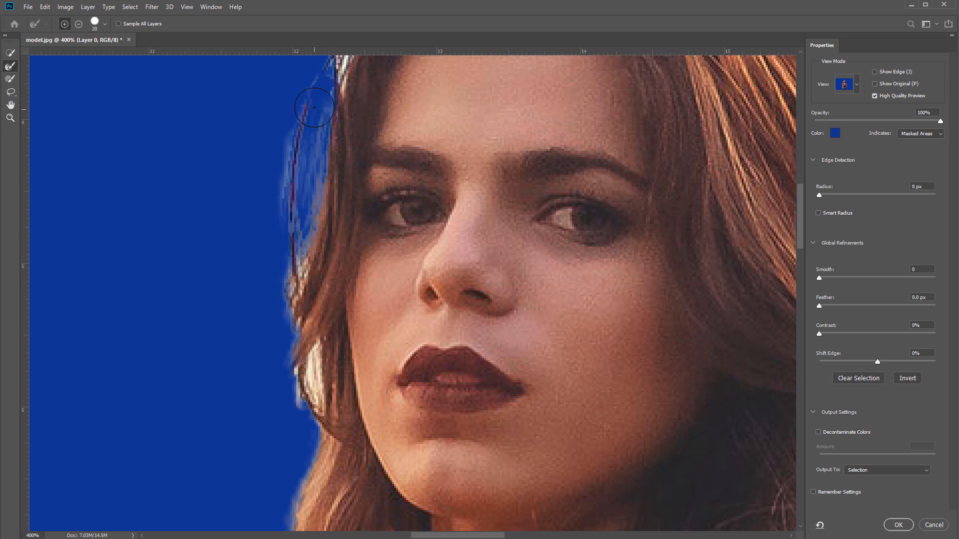
pyautogui.scroll(2, 323, 259)
pyautogui.moveTo(352, 137); pyautogui.dragTo(308, 270)
pyautogui.scroll(2, 323, 280)
pyautogui.moveTo(393, 133)
pyautogui.mouseDown()
pyautogui.moveTo(343, 180)
pyautogui.moveTo(380, 142)
pyautogui.moveTo(349, 143)
pyautogui.moveTo(302, 305)
pyautogui.mouseUp()
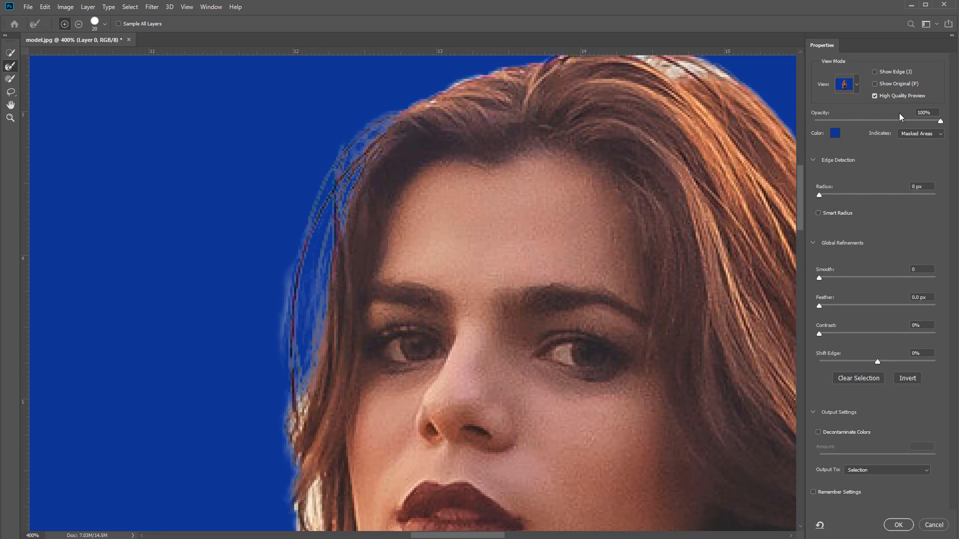
pyautogui.moveTo(941, 124)
pyautogui.mouseDown()
pyautogui.moveTo(803, 131)
pyautogui.moveTo(948, 137)
pyautogui.moveTo(756, 136)
pyautogui.moveTo(944, 131)
pyautogui.mouseUp()
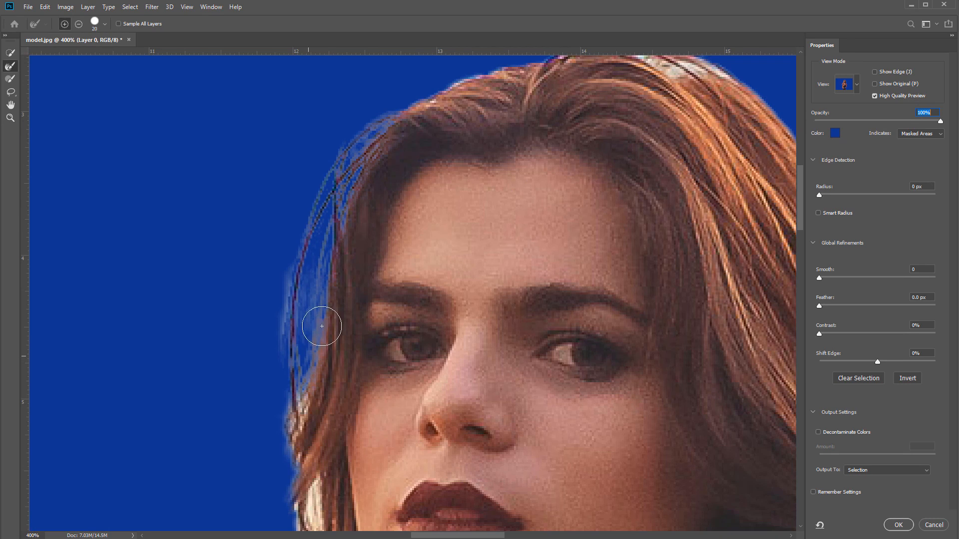
pyautogui.moveTo(353, 188)
pyautogui.mouseDown()
pyautogui.moveTo(312, 309)
pyautogui.moveTo(311, 394)
pyautogui.mouseUp()
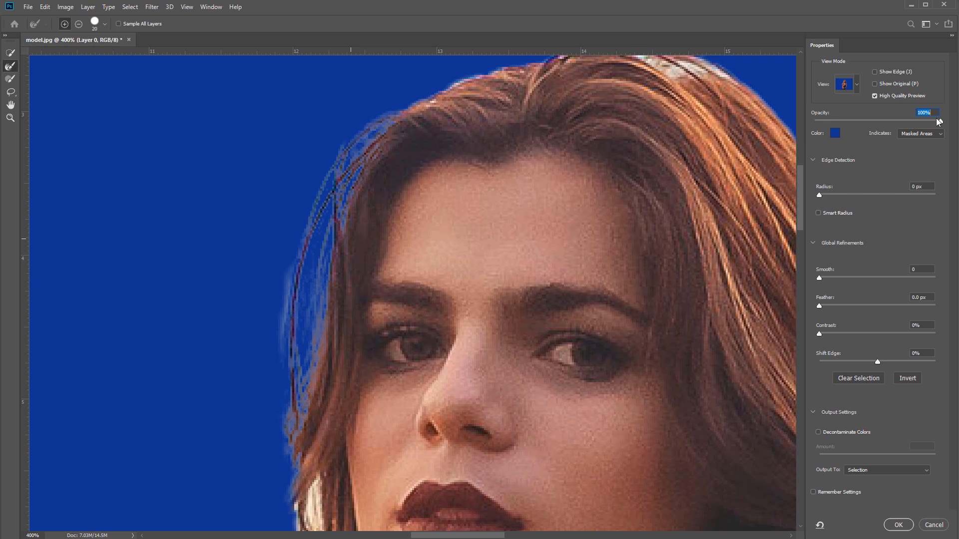
pyautogui.moveTo(894, 122)
pyautogui.mouseDown()
pyautogui.moveTo(802, 121)
pyautogui.moveTo(929, 122)
pyautogui.moveTo(816, 125)
pyautogui.moveTo(896, 121)
pyautogui.moveTo(915, 132)
pyautogui.moveTo(824, 139)
pyautogui.moveTo(944, 140)
pyautogui.mouseUp()
# Refine the hair edge from beside the mouth down to just above the raised hand with the Refine Edge Brush
pyautogui.moveTo(350, 371); pyautogui.dragTo(326, 112)
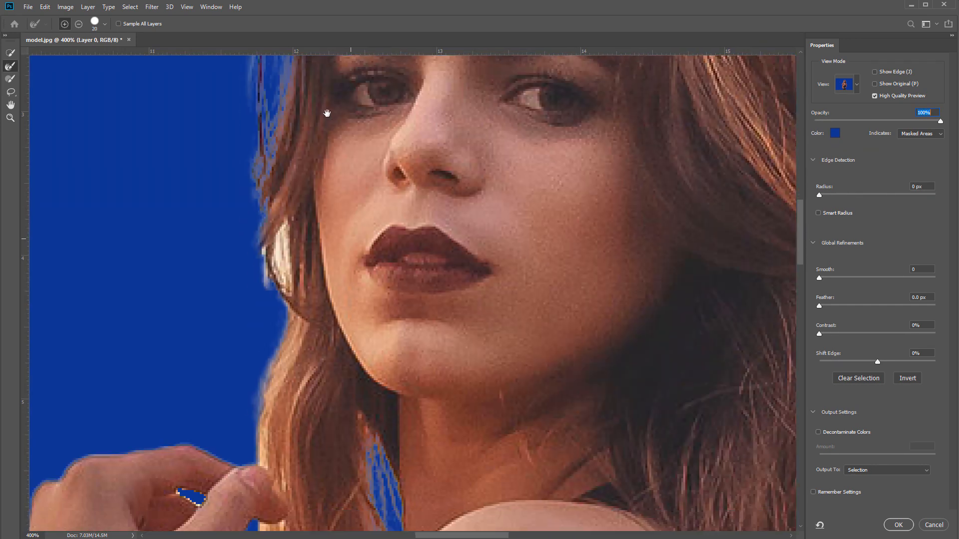
pyautogui.moveTo(291, 186)
pyautogui.mouseDown()
pyautogui.moveTo(297, 240)
pyautogui.moveTo(276, 188)
pyautogui.moveTo(301, 258)
pyautogui.mouseUp()
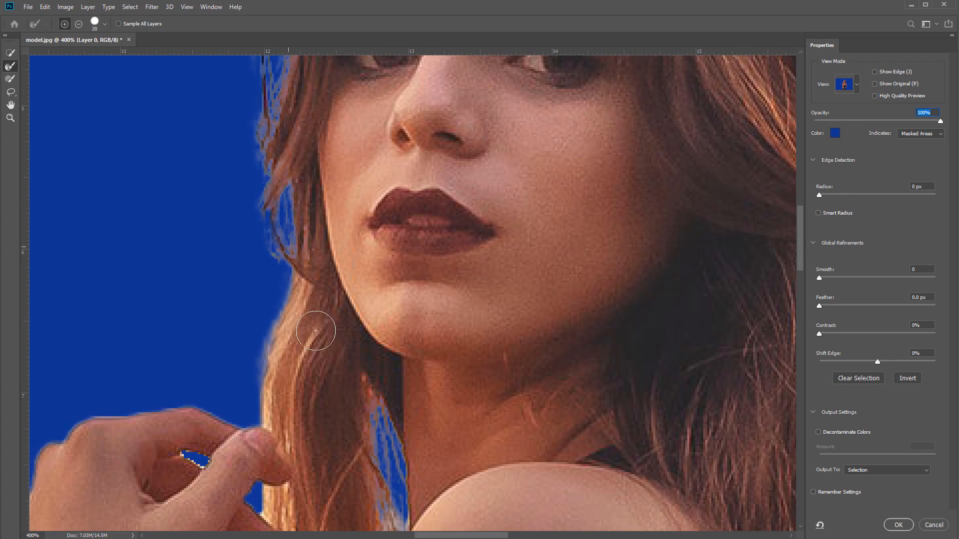
pyautogui.moveTo(308, 303); pyautogui.dragTo(329, 376)
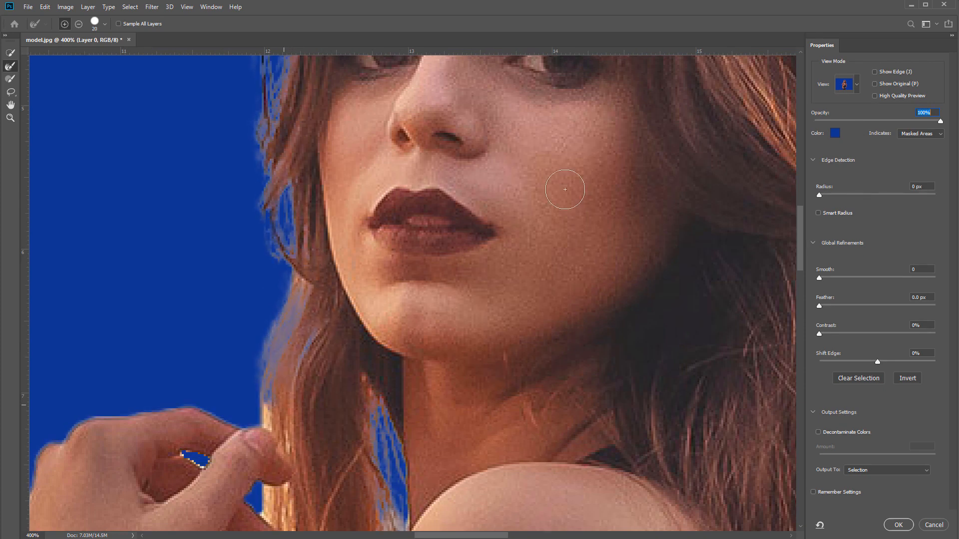
# Refine the outer hair edge on the far side of the face and over the crown with the Refine Edge Brush
pyautogui.moveTo(565, 189); pyautogui.dragTo(328, 269)
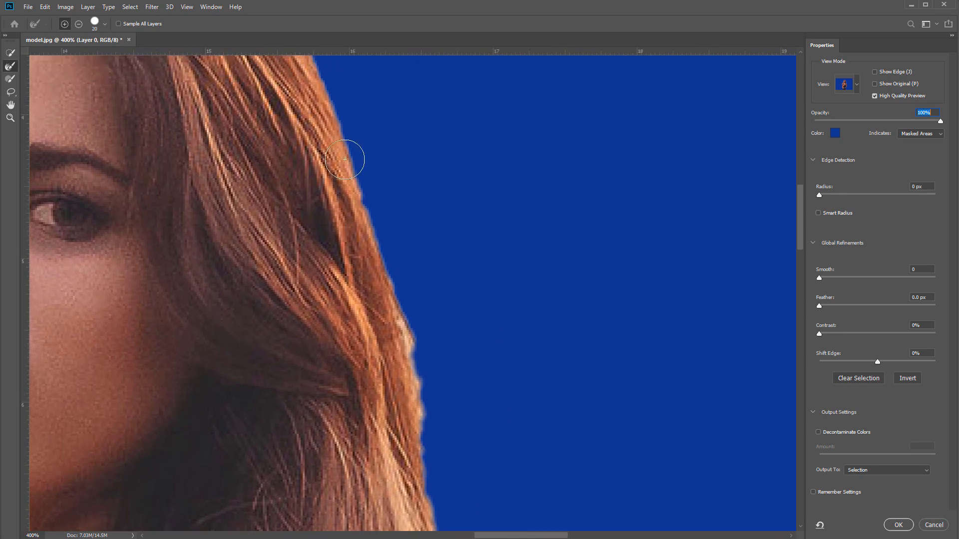
pyautogui.moveTo(345, 159)
pyautogui.mouseDown()
pyautogui.moveTo(372, 298)
pyautogui.moveTo(411, 389)
pyautogui.moveTo(408, 443)
pyautogui.mouseUp()
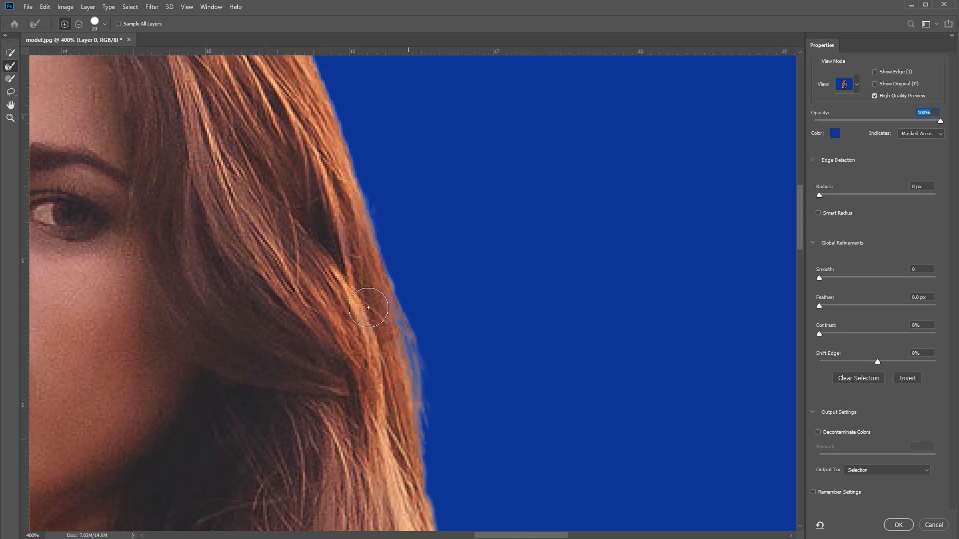
pyautogui.moveTo(269, 89)
pyautogui.mouseDown()
pyautogui.moveTo(320, 237)
pyautogui.moveTo(408, 387)
pyautogui.mouseUp()
pyautogui.moveTo(240, 209)
pyautogui.mouseDown()
pyautogui.moveTo(325, 233)
pyautogui.moveTo(367, 261)
pyautogui.moveTo(464, 416)
pyautogui.moveTo(529, 368)
pyautogui.mouseUp()
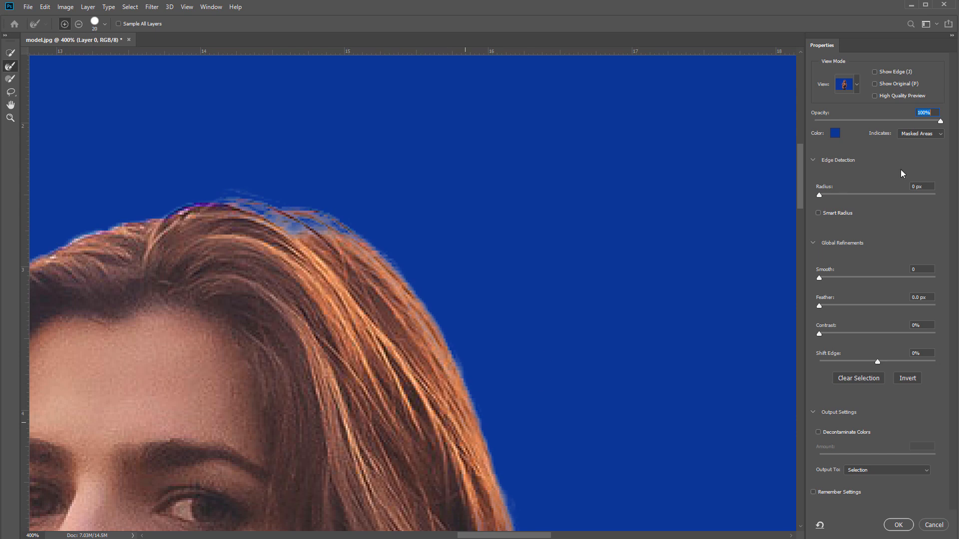
pyautogui.moveTo(852, 121)
pyautogui.mouseDown()
pyautogui.moveTo(834, 127)
pyautogui.moveTo(909, 123)
pyautogui.moveTo(847, 122)
pyautogui.moveTo(875, 142)
pyautogui.moveTo(943, 142)
pyautogui.mouseUp()
pyautogui.moveTo(178, 211)
pyautogui.mouseDown()
pyautogui.moveTo(241, 201)
pyautogui.moveTo(327, 226)
pyautogui.moveTo(95, 212)
pyautogui.moveTo(155, 217)
pyautogui.moveTo(97, 225)
pyautogui.moveTo(50, 254)
pyautogui.moveTo(197, 222)
pyautogui.moveTo(171, 215)
pyautogui.moveTo(80, 233)
pyautogui.moveTo(254, 210)
pyautogui.moveTo(338, 250)
pyautogui.moveTo(382, 308)
pyautogui.mouseUp()
# Try the Smooth adjustment on the whole cutout and return it to 0
pyautogui.hotkey('ctrl', '-')
pyautogui.hotkey('ctrl', '-')
pyautogui.hotkey('ctrl', '-')
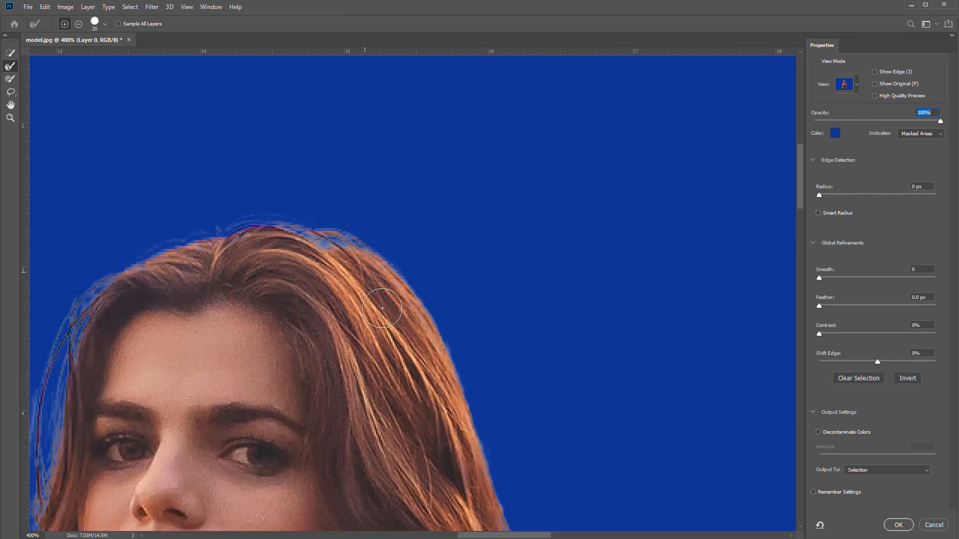
pyautogui.hotkey('ctrl', '-')
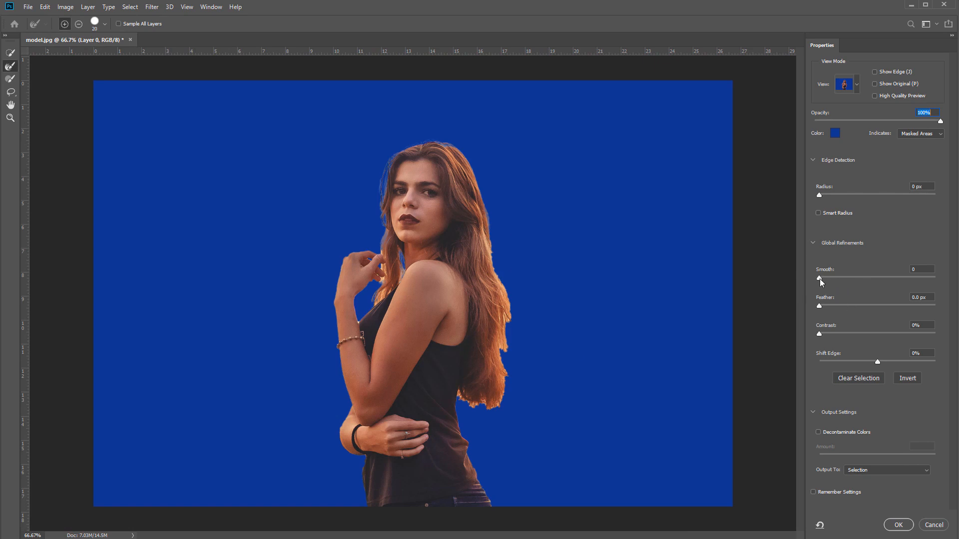
pyautogui.moveTo(819, 279); pyautogui.dragTo(814, 302)
# Switch the view mode to Black & White to inspect the mask around the head and raised hand
pyautogui.hotkey('ctrl', '+')
pyautogui.hotkey('ctrl', '+')
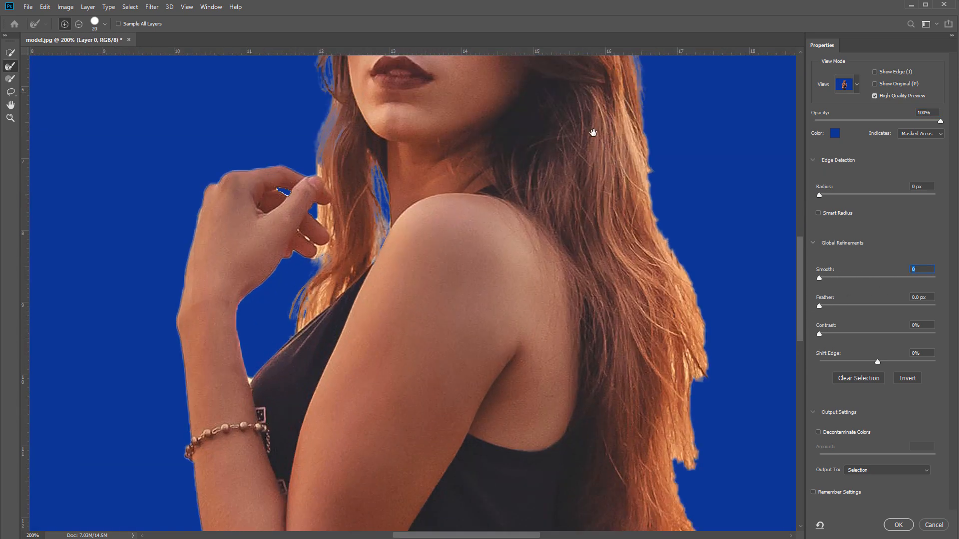
pyautogui.moveTo(593, 132); pyautogui.dragTo(473, 318)
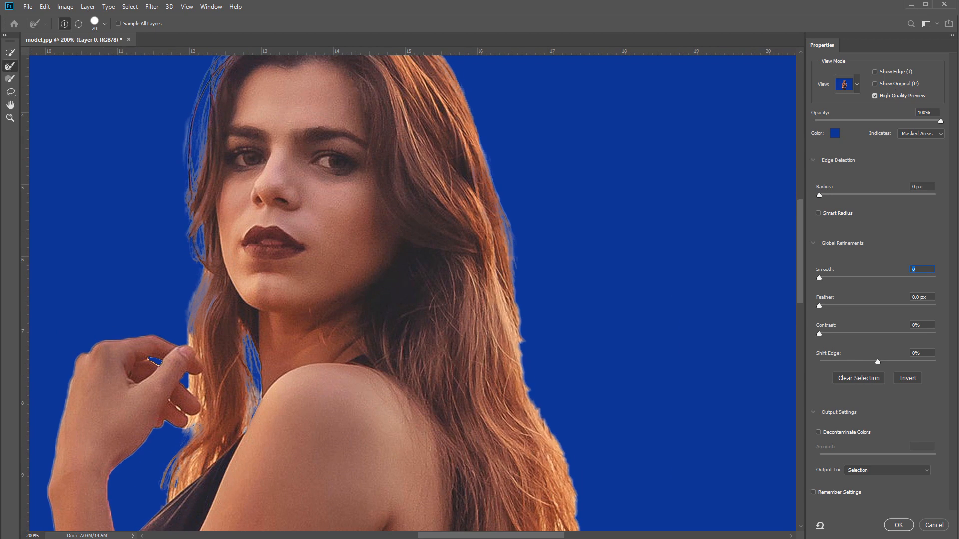
pyautogui.click(857, 85)
pyautogui.click(827, 208)
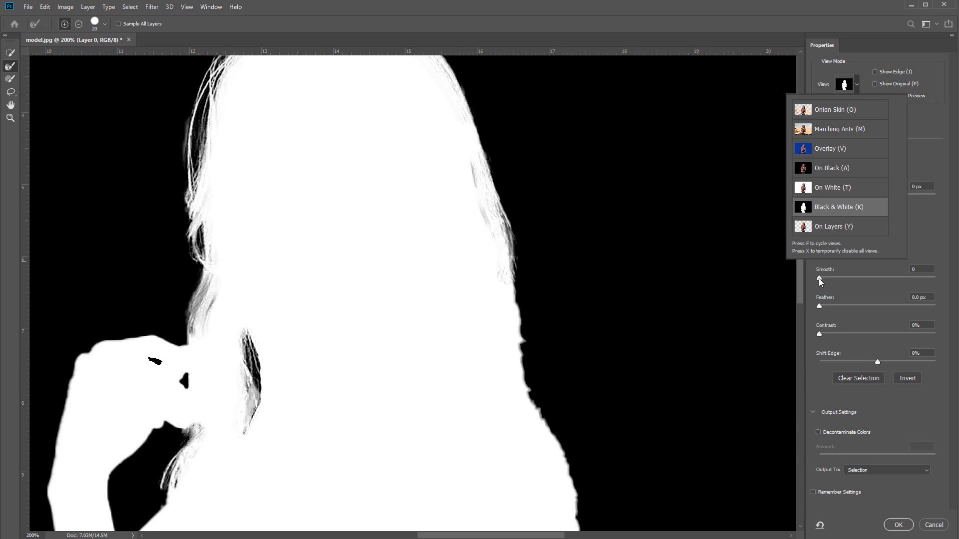
# Try out the Smooth, Feather, Contrast and Shift Edge refinements on the mask, resetting each to 0
pyautogui.moveTo(819, 278)
pyautogui.mouseDown()
pyautogui.moveTo(880, 286)
pyautogui.moveTo(810, 292)
pyautogui.moveTo(914, 287)
pyautogui.moveTo(811, 294)
pyautogui.mouseUp()
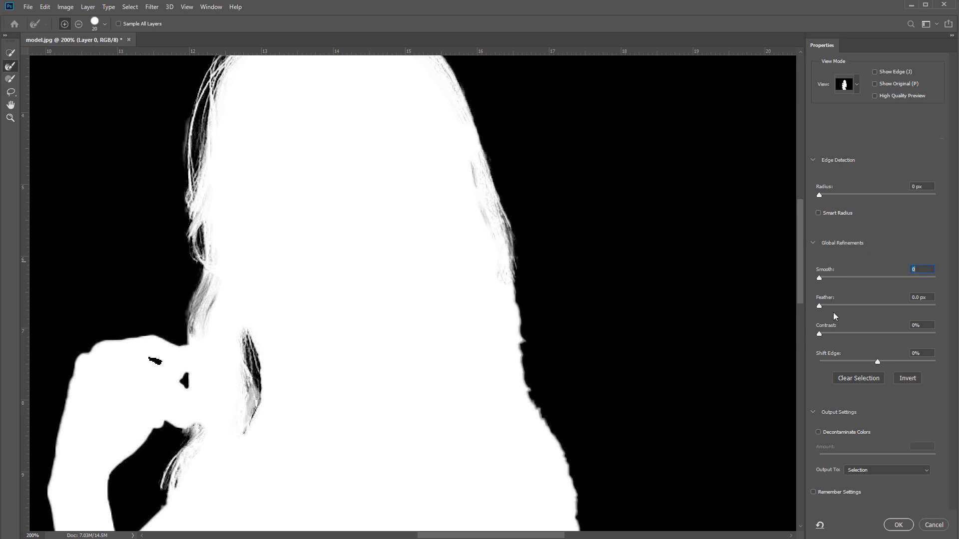
pyautogui.moveTo(820, 307)
pyautogui.mouseDown()
pyautogui.moveTo(846, 307)
pyautogui.moveTo(812, 314)
pyautogui.mouseUp()
pyautogui.moveTo(819, 334); pyautogui.dragTo(789, 347)
pyautogui.click(186, 320)
pyautogui.moveTo(819, 334)
pyautogui.mouseDown()
pyautogui.moveTo(917, 340)
pyautogui.moveTo(813, 350)
pyautogui.mouseUp()
pyautogui.moveTo(877, 363)
pyautogui.mouseDown()
pyautogui.moveTo(817, 364)
pyautogui.moveTo(929, 370)
pyautogui.moveTo(879, 374)
pyautogui.mouseUp()
# Invert the selection and invert it back
pyautogui.click(909, 379)
pyautogui.click(909, 379)
pyautogui.click(498, 216)
# Preview the whole cutout against the landscape in Onion Skin view with Transparency at 100%
pyautogui.click(857, 85)
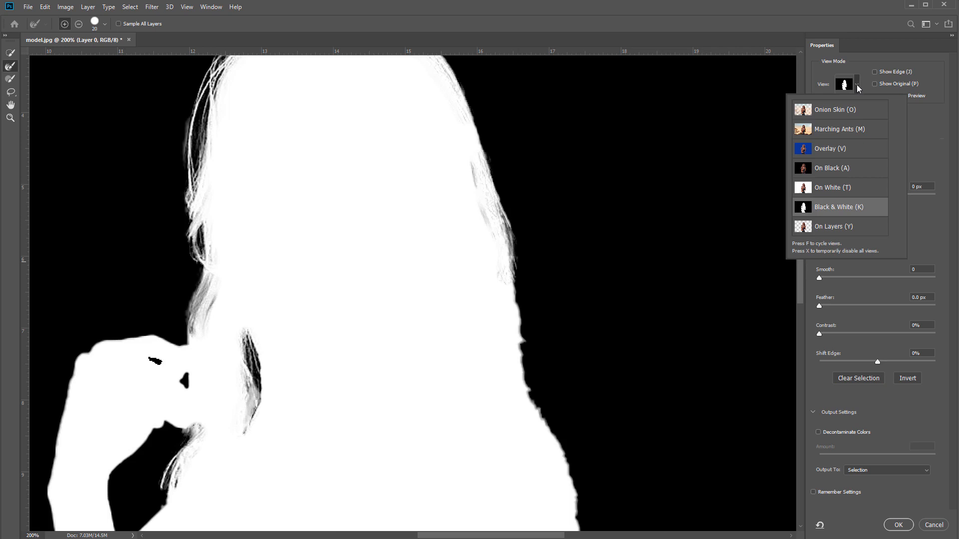
pyautogui.click(825, 112)
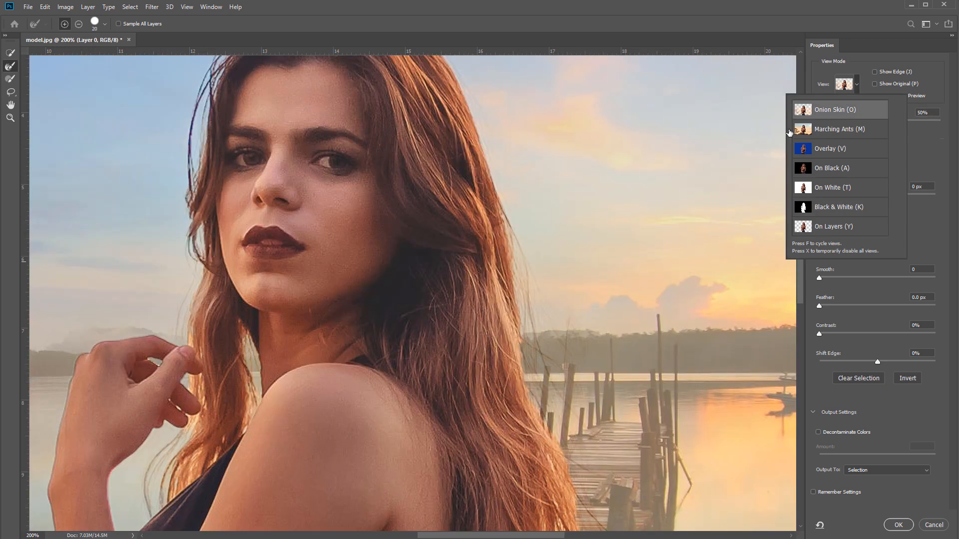
pyautogui.click(518, 18)
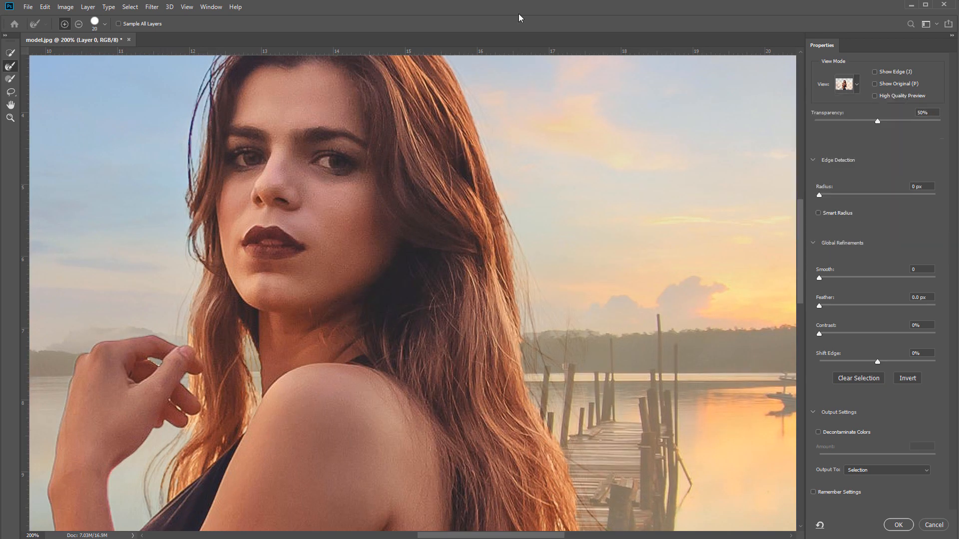
pyautogui.hotkey('ctrl', '-')
pyautogui.hotkey('ctrl', '-')
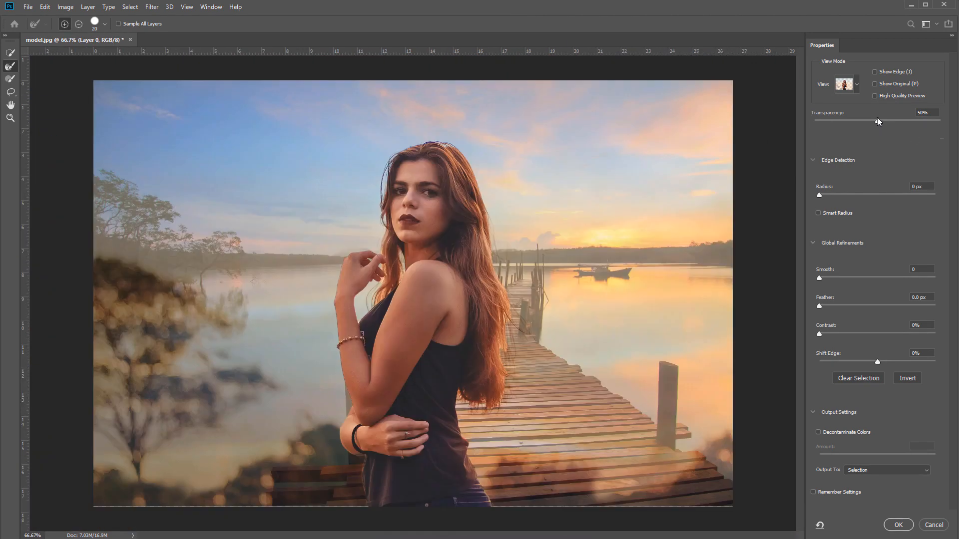
pyautogui.moveTo(878, 122); pyautogui.dragTo(940, 122)
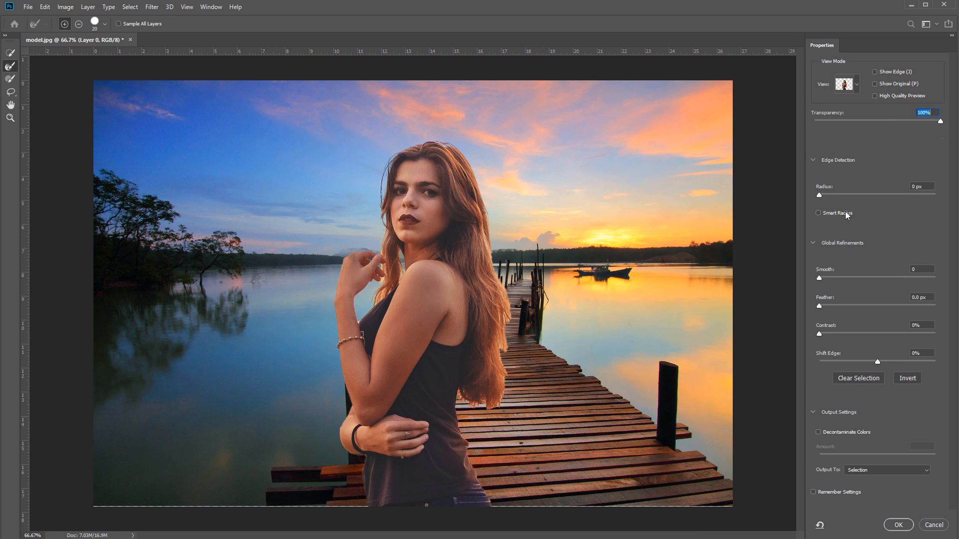
pyautogui.moveTo(941, 120)
pyautogui.mouseDown()
pyautogui.moveTo(771, 137)
pyautogui.moveTo(948, 131)
pyautogui.mouseUp()
# Set the view mode to On Black and refine the outer hair edge from the cheek down past the shoulder with the Refine Edge Brush
pyautogui.click(858, 85)
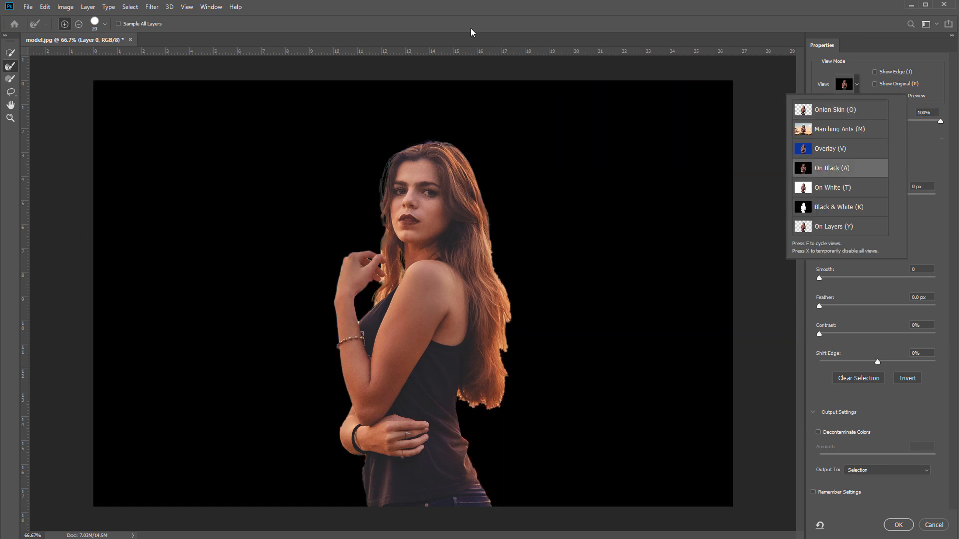
pyautogui.click(471, 27)
pyautogui.hotkey('ctrl', '+')
pyautogui.hotkey('ctrl', '+')
pyautogui.hotkey('ctrl', '+')
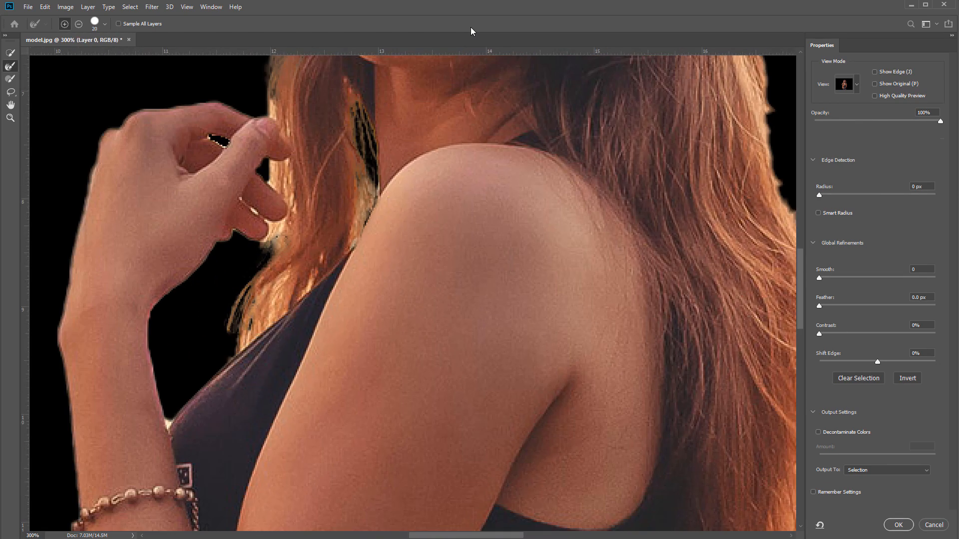
pyautogui.moveTo(564, 193); pyautogui.dragTo(225, 381)
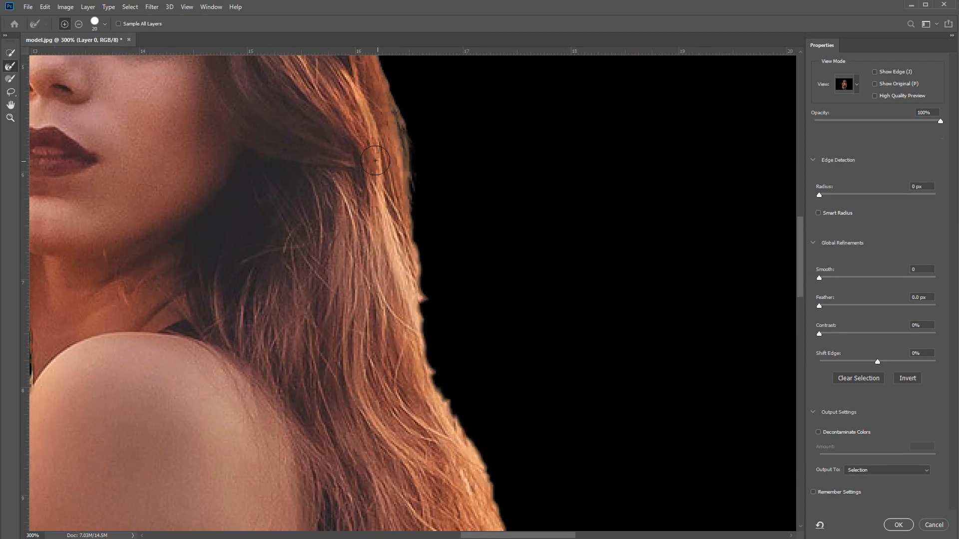
pyautogui.moveTo(391, 131); pyautogui.dragTo(414, 355)
pyautogui.scroll(-5, 429, 349)
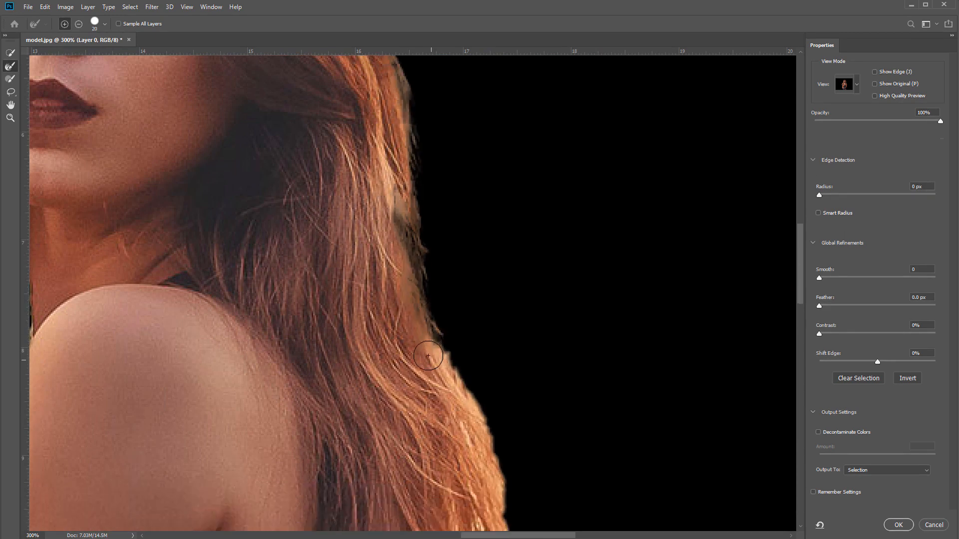
pyautogui.moveTo(472, 344)
pyautogui.mouseDown()
pyautogui.moveTo(502, 416)
pyautogui.moveTo(493, 439)
pyautogui.mouseUp()
pyautogui.scroll(-3, 492, 435)
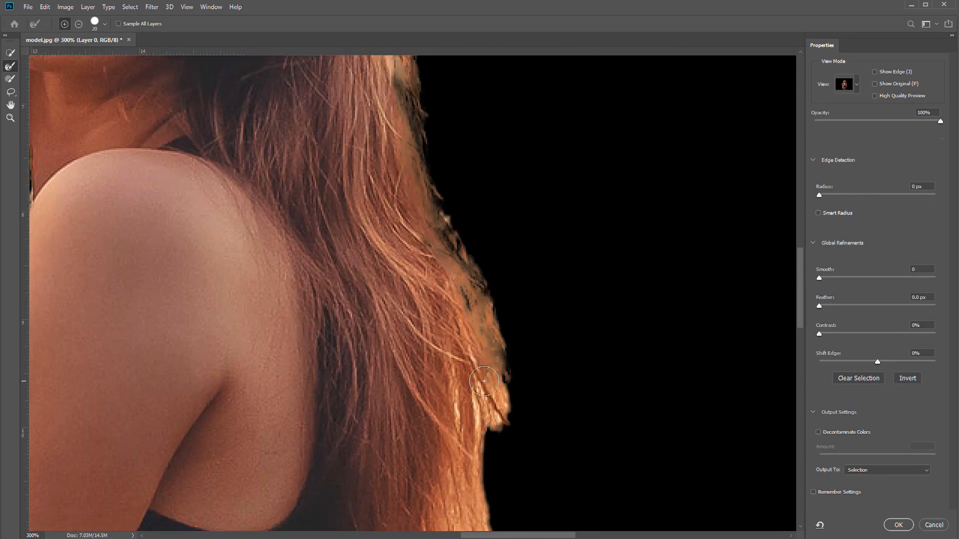
pyautogui.moveTo(471, 298); pyautogui.dragTo(491, 395)
pyautogui.scroll(-3, 491, 395)
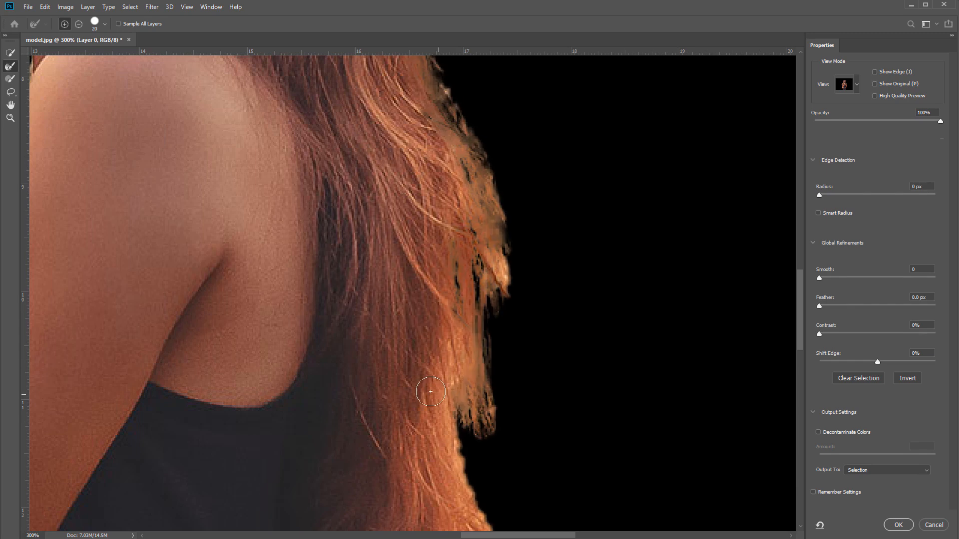
# Refine the lower hair edge and the hair tips beside the tank top with the Refine Edge Brush
pyautogui.scroll(-4, 422, 390)
pyautogui.scroll(-5, 458, 375)
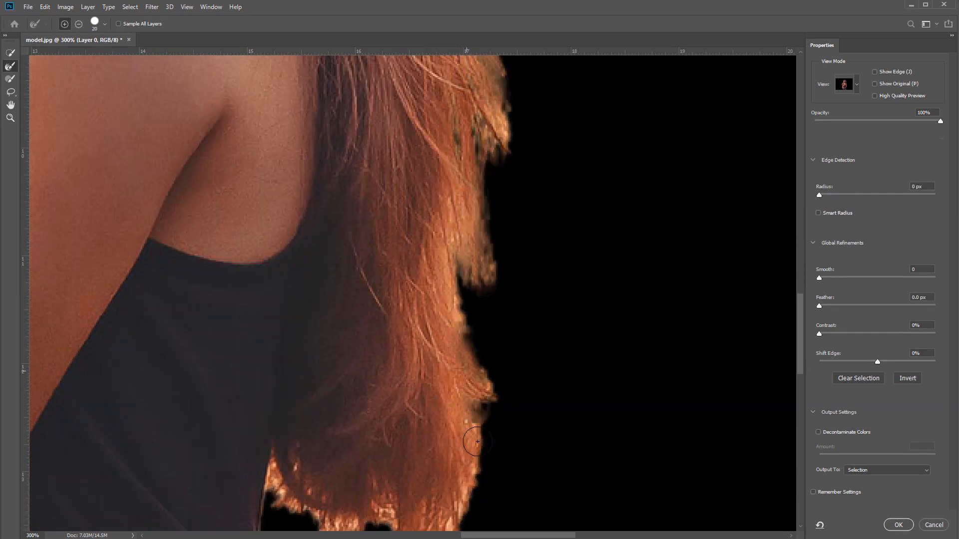
pyautogui.moveTo(465, 387)
pyautogui.mouseDown()
pyautogui.moveTo(438, 449)
pyautogui.moveTo(418, 451)
pyautogui.moveTo(383, 423)
pyautogui.moveTo(317, 432)
pyautogui.moveTo(274, 379)
pyautogui.moveTo(317, 407)
pyautogui.moveTo(409, 404)
pyautogui.mouseUp()
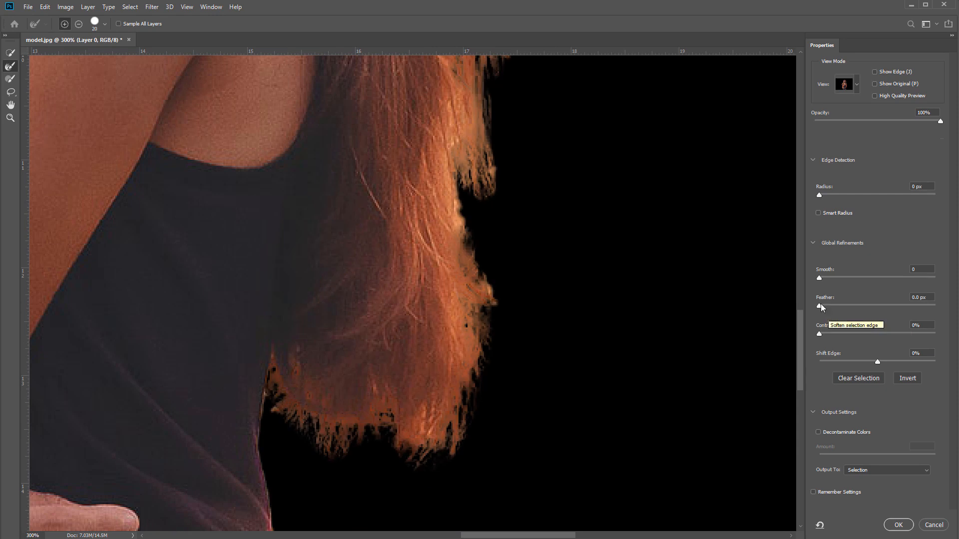
pyautogui.moveTo(392, 405)
pyautogui.mouseDown()
pyautogui.moveTo(388, 432)
pyautogui.moveTo(391, 426)
pyautogui.mouseUp()
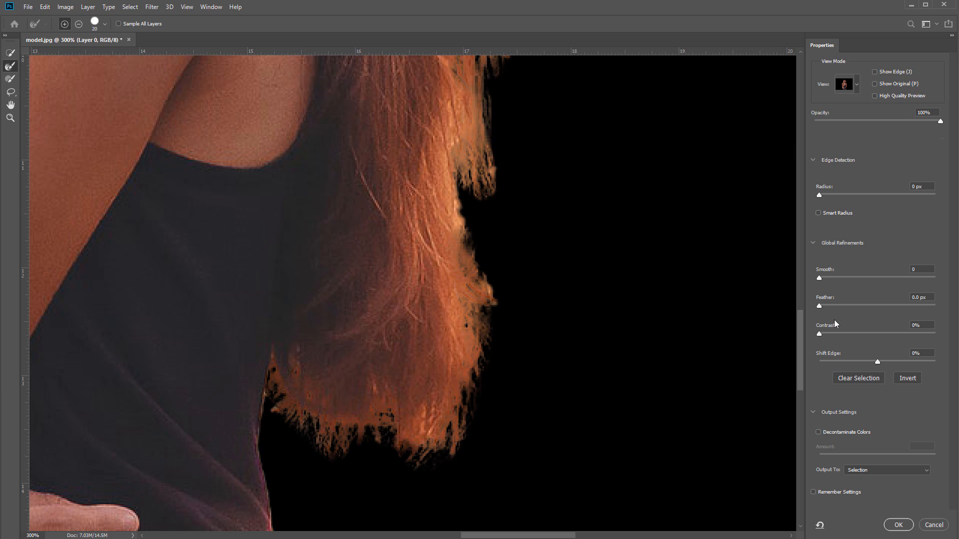
# Lower the black overlay's Opacity to 25% for a full-figure check and set it to 66%
pyautogui.scroll(3, 470, 185)
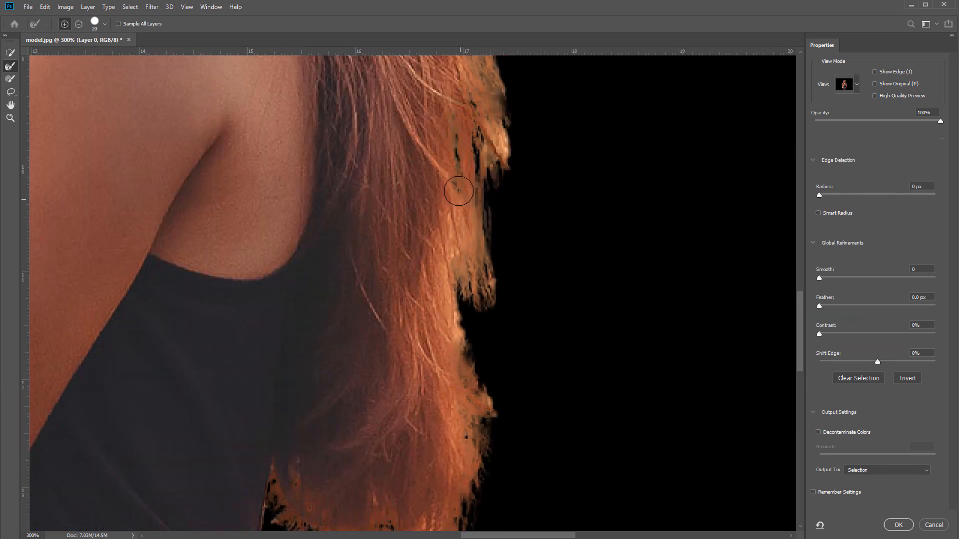
pyautogui.scroll(1, 609, 253)
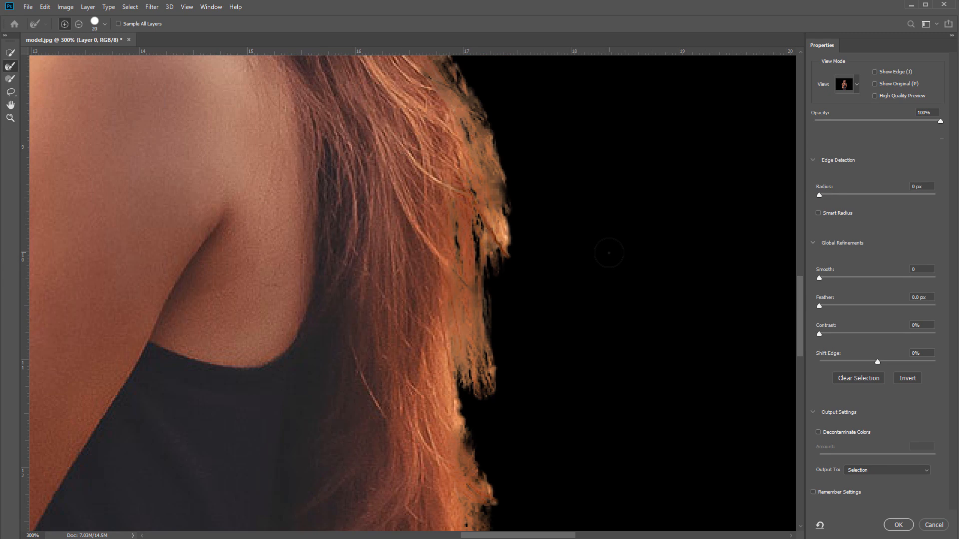
pyautogui.scroll(-3, 609, 253)
pyautogui.moveTo(441, 227); pyautogui.dragTo(663, 221)
pyautogui.moveTo(904, 120); pyautogui.dragTo(846, 130)
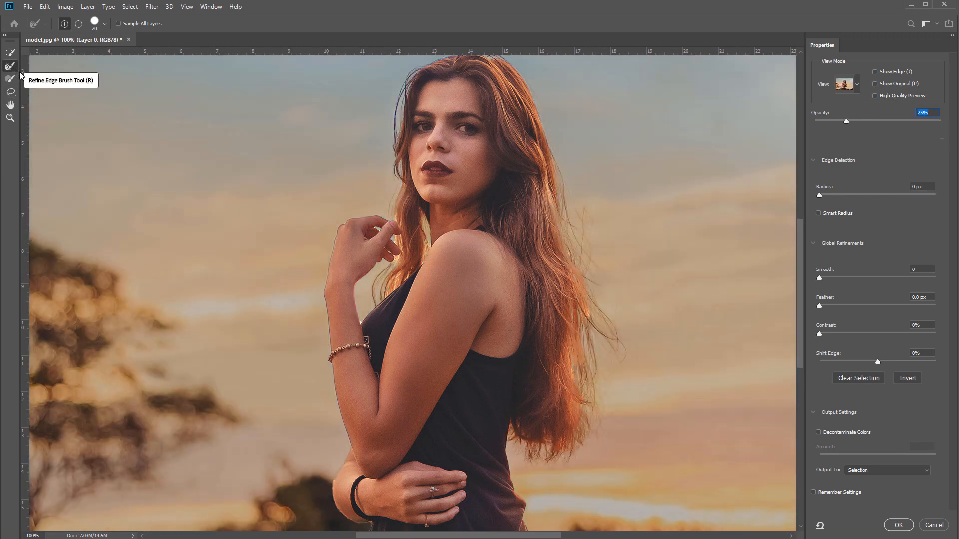
pyautogui.click(899, 121)
# Refine the stray strands along the outer hair edge, beneath the raised hand and around the neck and head with the Refine Edge Brush
pyautogui.moveTo(558, 193); pyautogui.dragTo(578, 227)
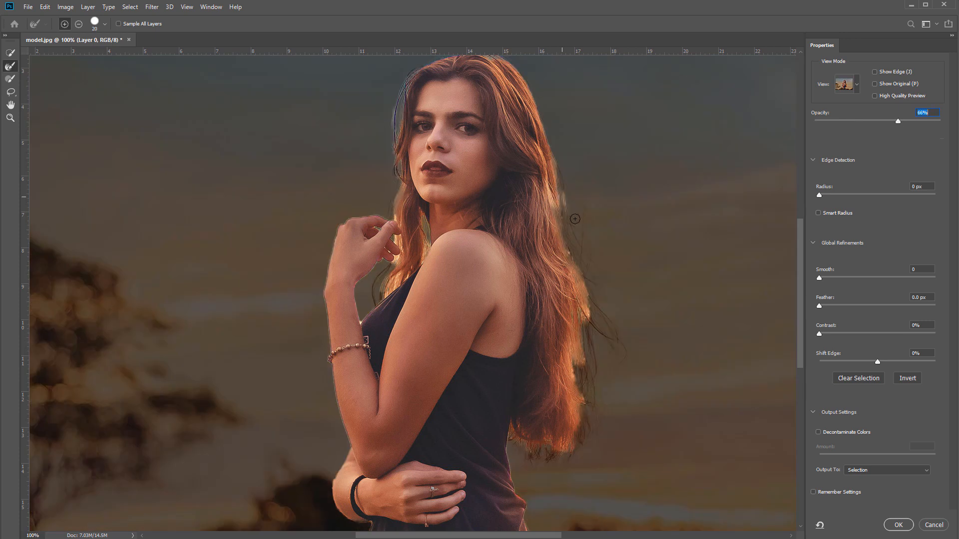
pyautogui.moveTo(561, 176); pyautogui.dragTo(565, 197)
pyautogui.moveTo(586, 259)
pyautogui.mouseDown()
pyautogui.moveTo(570, 232)
pyautogui.moveTo(587, 292)
pyautogui.moveTo(582, 239)
pyautogui.moveTo(566, 237)
pyautogui.moveTo(621, 351)
pyautogui.moveTo(586, 325)
pyautogui.moveTo(594, 385)
pyautogui.moveTo(572, 362)
pyautogui.moveTo(580, 389)
pyautogui.moveTo(588, 368)
pyautogui.moveTo(587, 433)
pyautogui.moveTo(587, 375)
pyautogui.moveTo(596, 427)
pyautogui.moveTo(583, 429)
pyautogui.moveTo(581, 454)
pyautogui.moveTo(536, 466)
pyautogui.moveTo(532, 449)
pyautogui.moveTo(528, 461)
pyautogui.moveTo(546, 456)
pyautogui.moveTo(546, 442)
pyautogui.moveTo(549, 457)
pyautogui.moveTo(575, 450)
pyautogui.moveTo(570, 464)
pyautogui.moveTo(592, 385)
pyautogui.moveTo(594, 405)
pyautogui.moveTo(593, 280)
pyautogui.moveTo(571, 237)
pyautogui.moveTo(582, 246)
pyautogui.moveTo(587, 265)
pyautogui.moveTo(572, 240)
pyautogui.moveTo(566, 252)
pyautogui.moveTo(586, 311)
pyautogui.mouseUp()
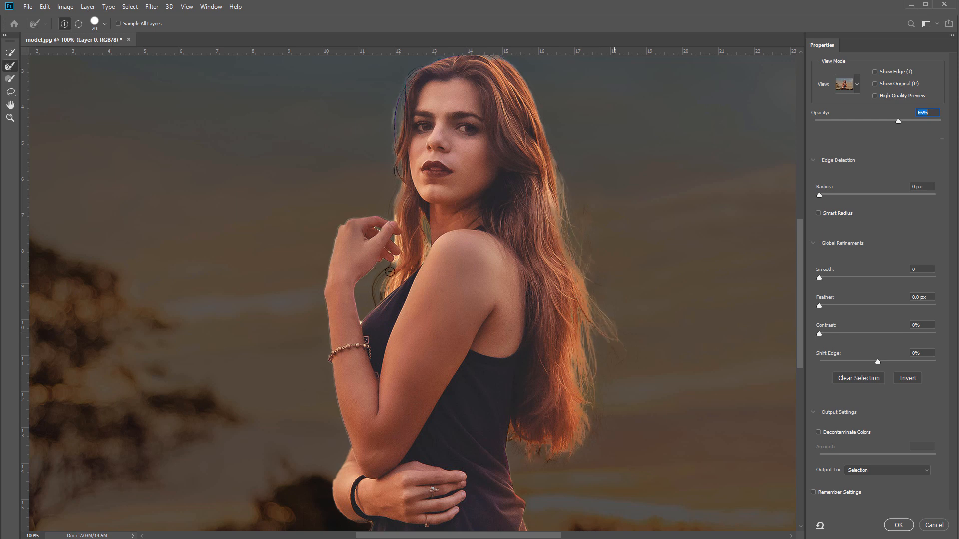
pyautogui.moveTo(390, 271)
pyautogui.mouseDown()
pyautogui.moveTo(373, 300)
pyautogui.moveTo(384, 283)
pyautogui.mouseUp()
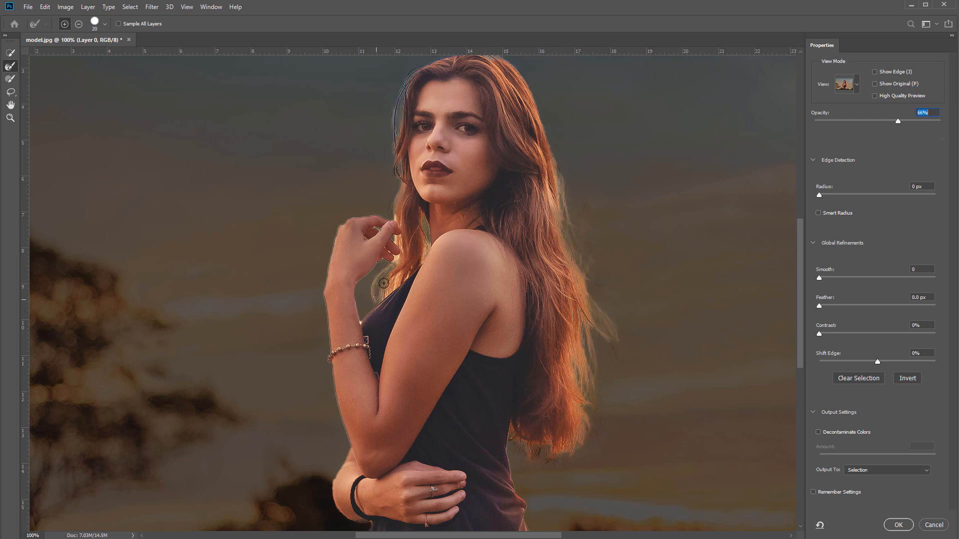
pyautogui.moveTo(420, 235); pyautogui.dragTo(418, 256)
pyautogui.moveTo(400, 136)
pyautogui.mouseDown()
pyautogui.moveTo(398, 97)
pyautogui.moveTo(418, 66)
pyautogui.mouseUp()
pyautogui.moveTo(484, 60)
pyautogui.mouseDown()
pyautogui.moveTo(524, 102)
pyautogui.moveTo(563, 189)
pyautogui.moveTo(589, 337)
pyautogui.mouseUp()
# With the refinement edge shown, try a 7 px Radius, enable Smart Radius and set the Radius to 2 px
pyautogui.moveTo(822, 195)
pyautogui.mouseDown()
pyautogui.moveTo(832, 196)
pyautogui.moveTo(819, 195)
pyautogui.mouseUp()
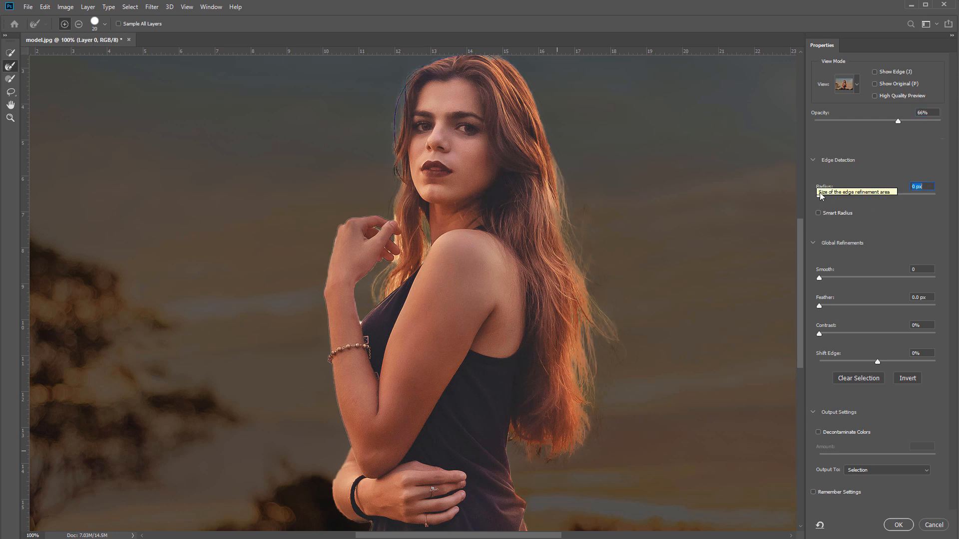
pyautogui.click(875, 72)
pyautogui.moveTo(821, 194)
pyautogui.mouseDown()
pyautogui.moveTo(941, 199)
pyautogui.moveTo(812, 199)
pyautogui.moveTo(909, 203)
pyautogui.moveTo(801, 210)
pyautogui.moveTo(909, 210)
pyautogui.moveTo(823, 215)
pyautogui.moveTo(858, 194)
pyautogui.mouseUp()
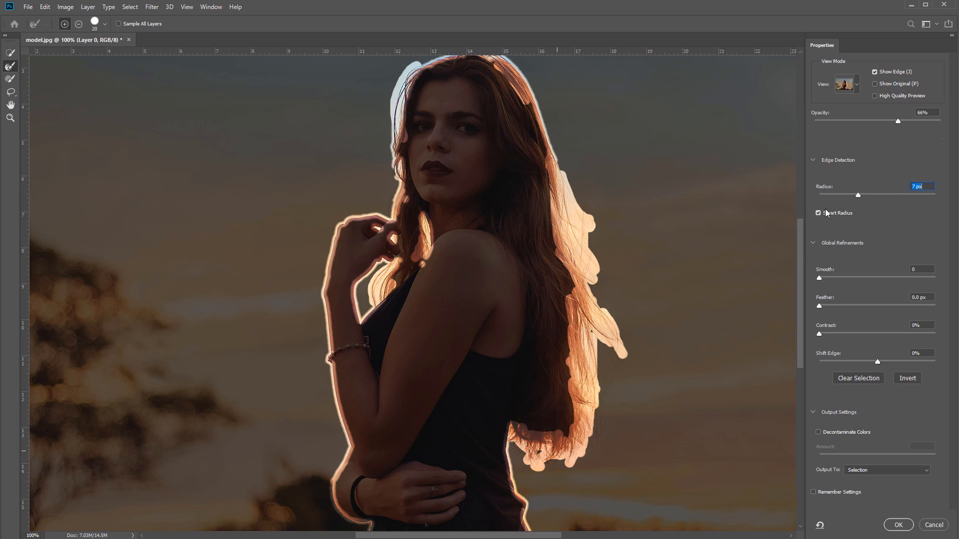
pyautogui.moveTo(858, 194); pyautogui.dragTo(830, 195)
pyautogui.click(875, 72)
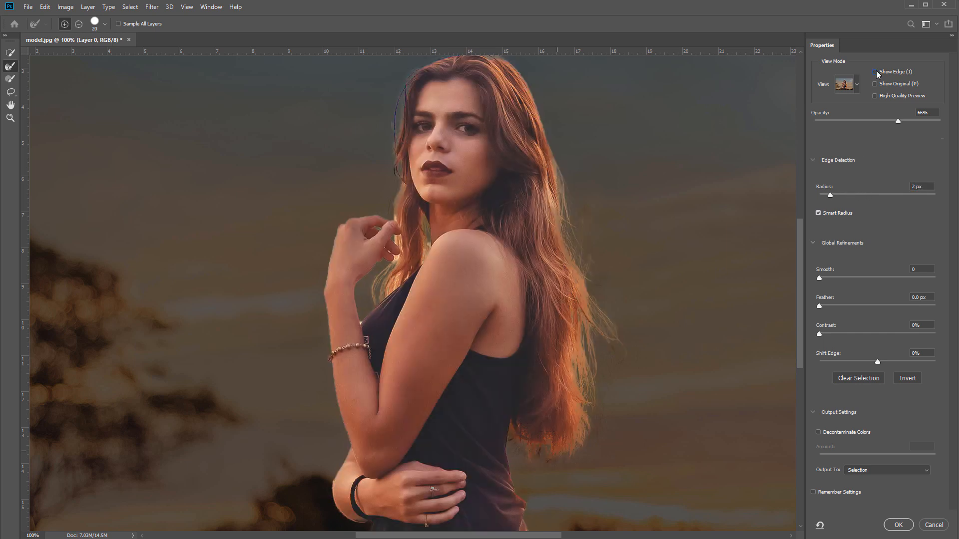
# Show the refinement edge, try Radius values down to 1 px and restore the Radius to 2 px
pyautogui.click(875, 72)
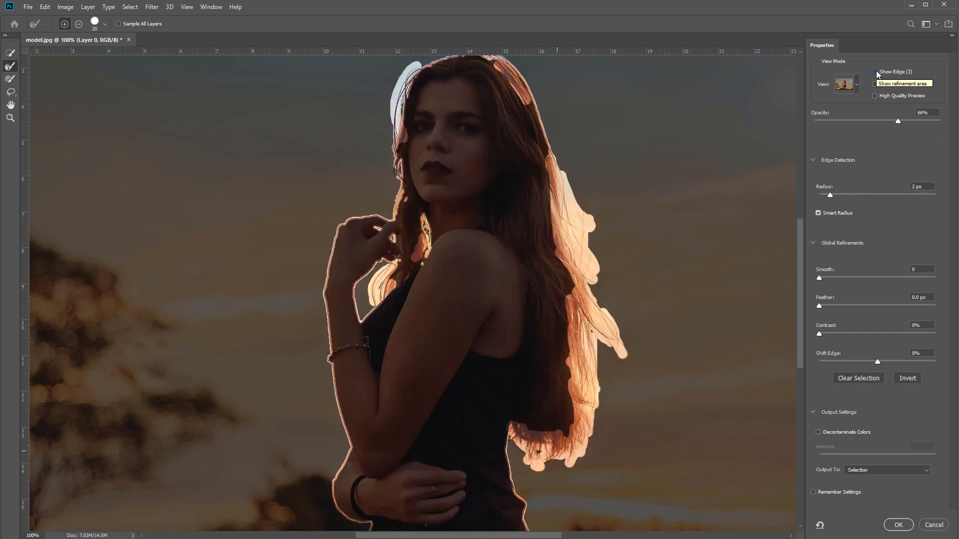
pyautogui.moveTo(831, 196)
pyautogui.mouseDown()
pyautogui.moveTo(873, 200)
pyautogui.moveTo(847, 199)
pyautogui.mouseUp()
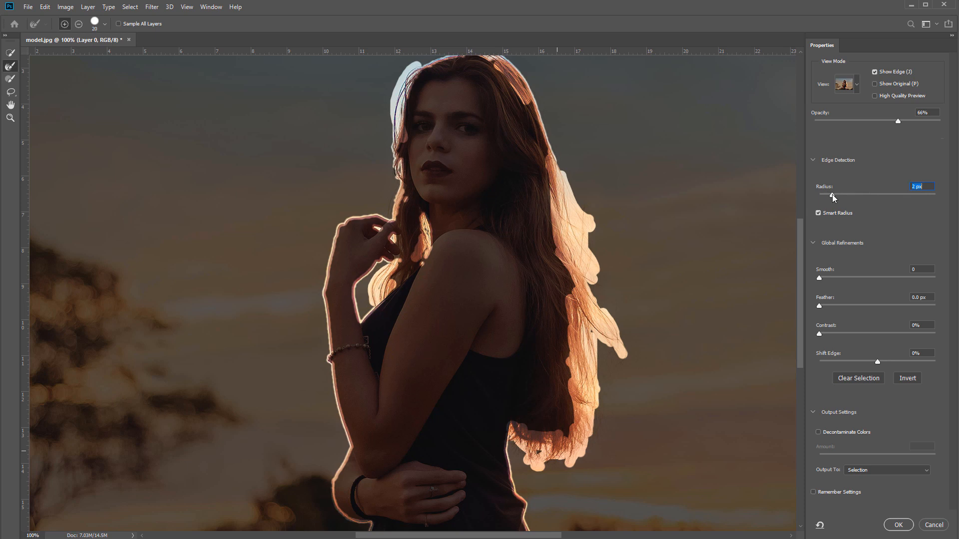
pyautogui.moveTo(831, 194); pyautogui.dragTo(826, 194)
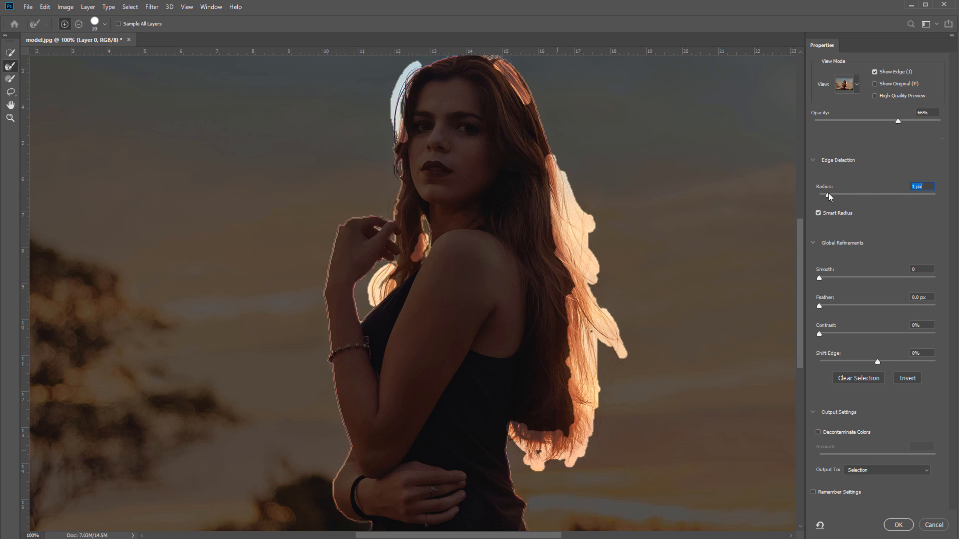
pyautogui.click(875, 72)
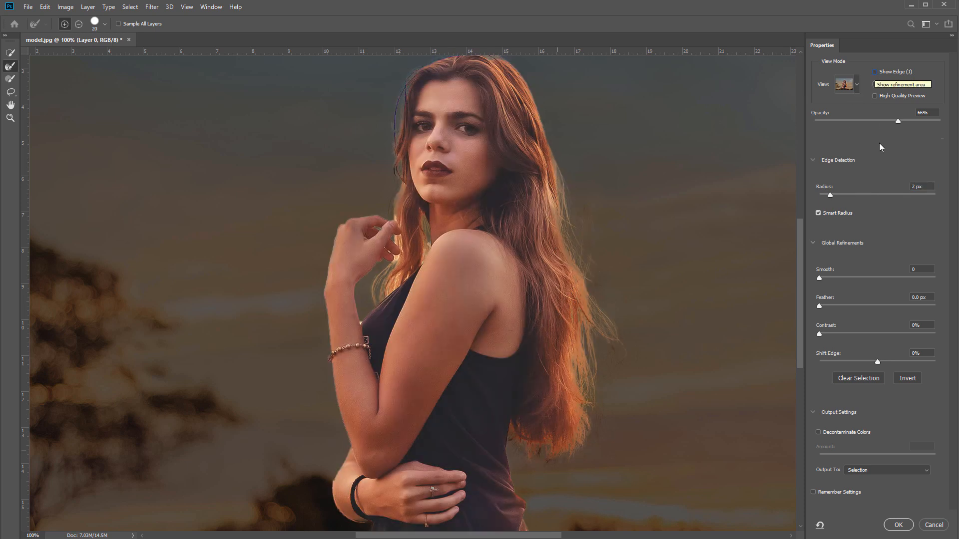
# Set the black overlay's Opacity to 100% and reduce the Refine Edge Brush to size 9 for detail around the raised hand
pyautogui.moveTo(899, 121); pyautogui.dragTo(950, 137)
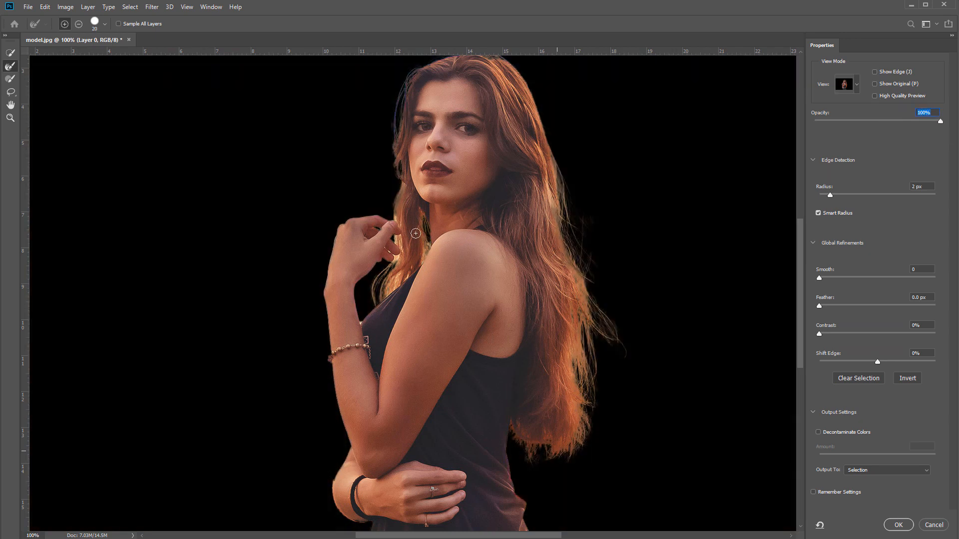
pyautogui.hotkey('ctrl', '+')
pyautogui.hotkey('ctrl', '+')
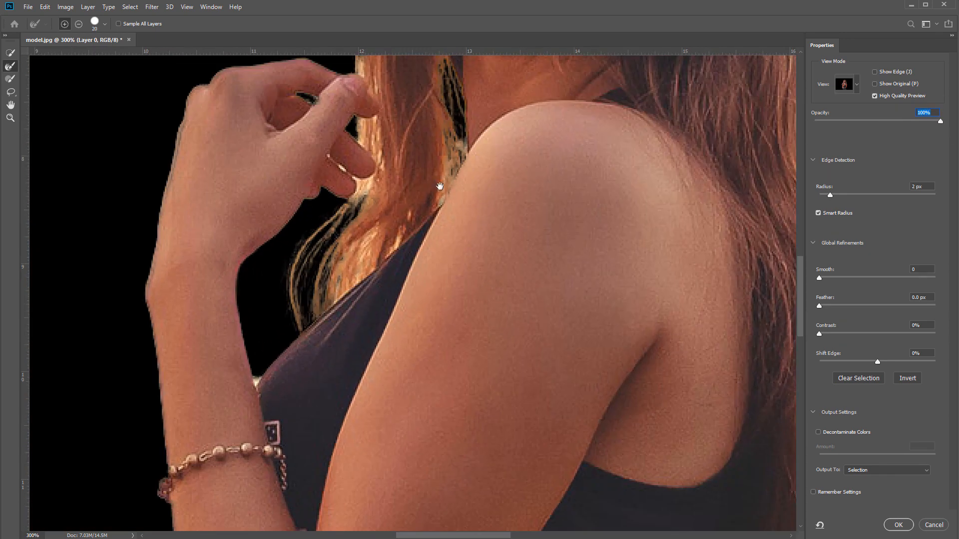
pyautogui.moveTo(439, 188); pyautogui.dragTo(495, 279)
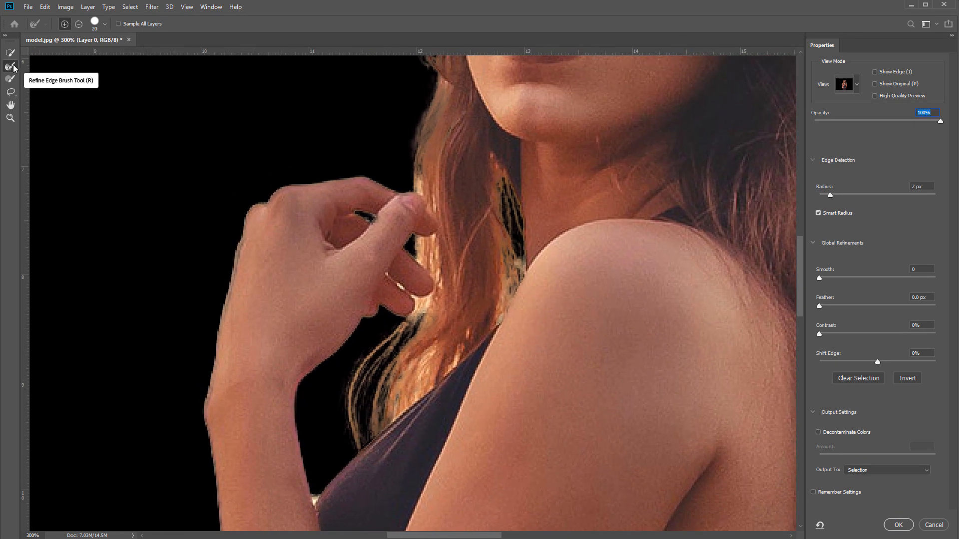
pyautogui.press('[')
pyautogui.press('[')
pyautogui.press('[')
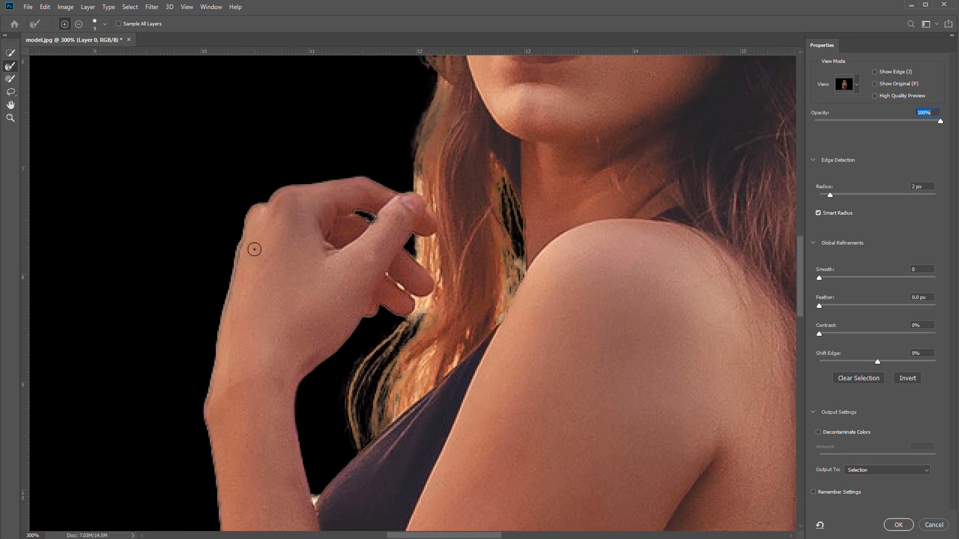
pyautogui.click(11, 93)
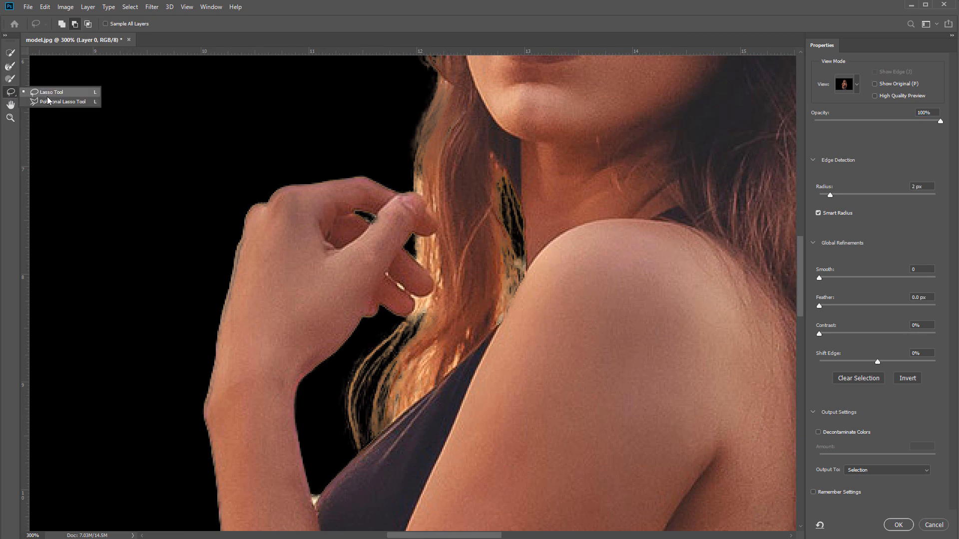
pyautogui.click(30, 93)
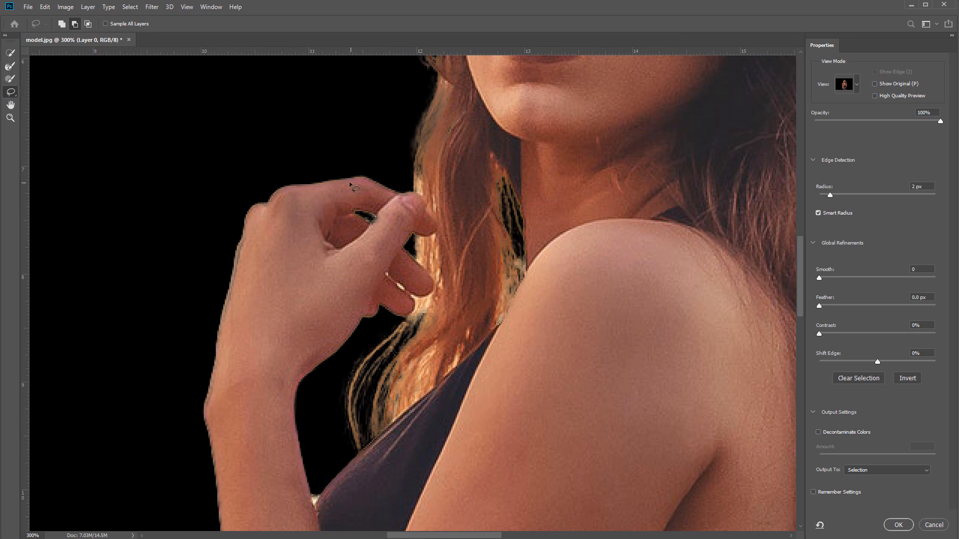
pyautogui.click(12, 68)
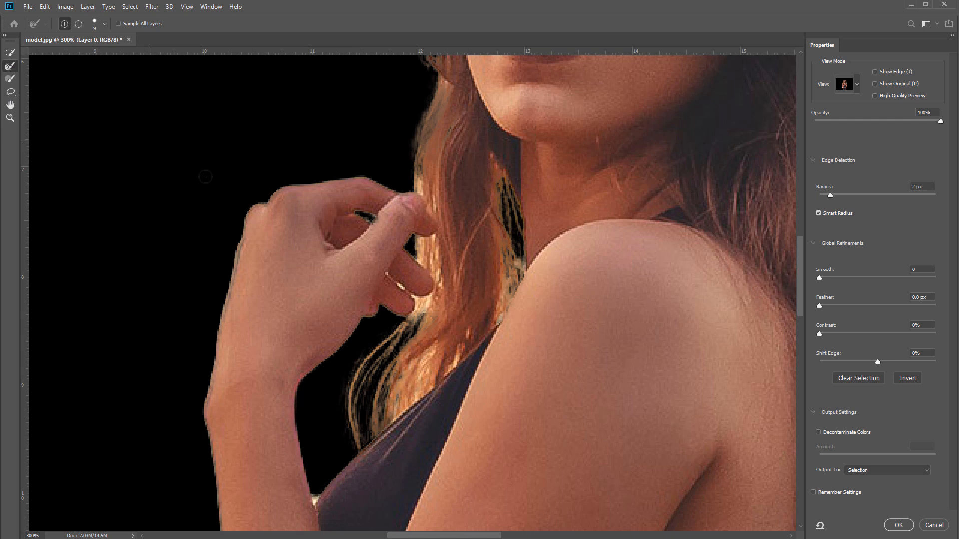
# Refine the light background remnants in the hair beside the fingertips and along the neck with the Refine Edge Brush
pyautogui.moveTo(424, 248)
pyautogui.mouseDown()
pyautogui.moveTo(439, 248)
pyautogui.moveTo(432, 268)
pyautogui.moveTo(401, 249)
pyautogui.moveTo(442, 275)
pyautogui.moveTo(422, 251)
pyautogui.moveTo(429, 242)
pyautogui.moveTo(439, 274)
pyautogui.moveTo(423, 307)
pyautogui.moveTo(447, 289)
pyautogui.moveTo(435, 252)
pyautogui.mouseUp()
pyautogui.moveTo(413, 159)
pyautogui.mouseDown()
pyautogui.moveTo(421, 189)
pyautogui.moveTo(444, 209)
pyautogui.mouseUp()
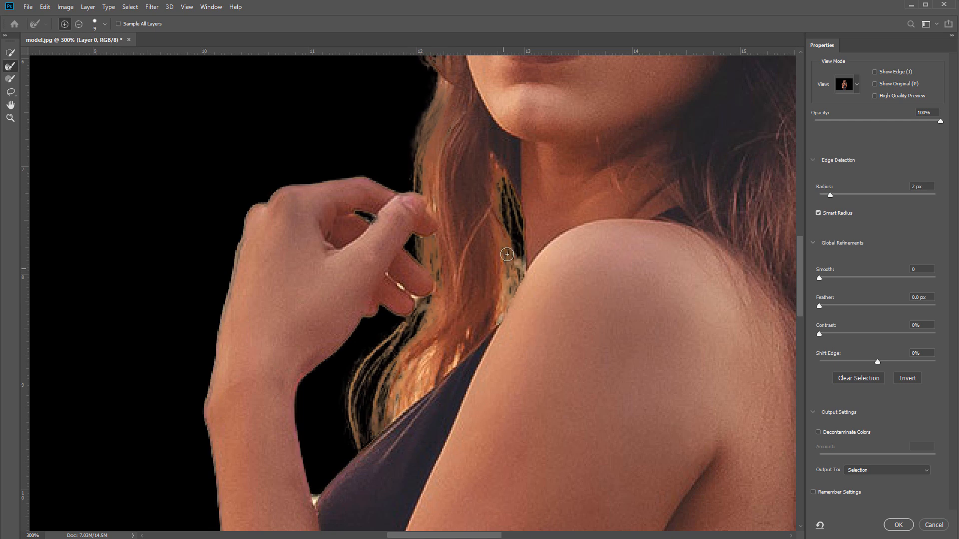
pyautogui.moveTo(507, 254); pyautogui.dragTo(500, 289)
# Subtract the leftover light background patch between the forearm and tank top using the Polygonal Lasso Tool
pyautogui.scroll(-5, 448, 320)
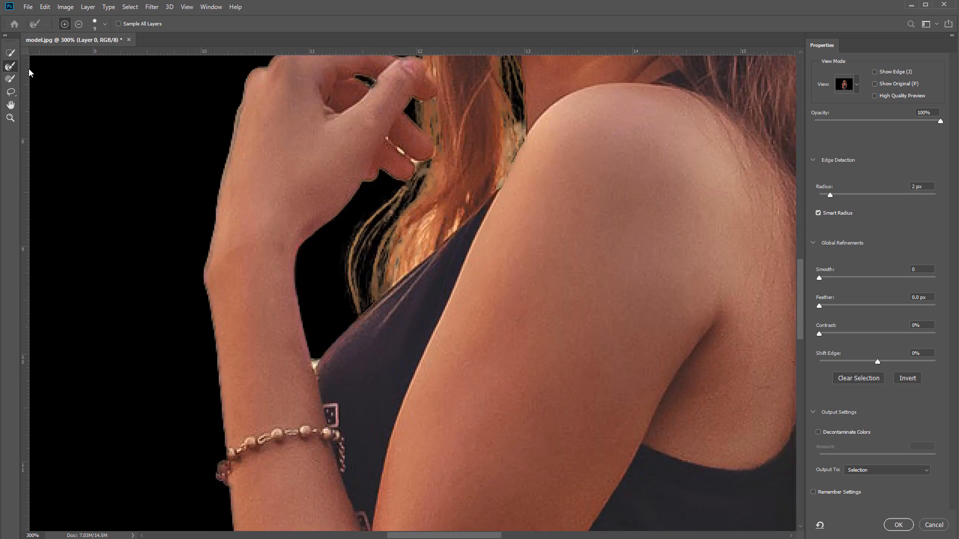
pyautogui.rightClick(10, 92)
pyautogui.click(50, 101)
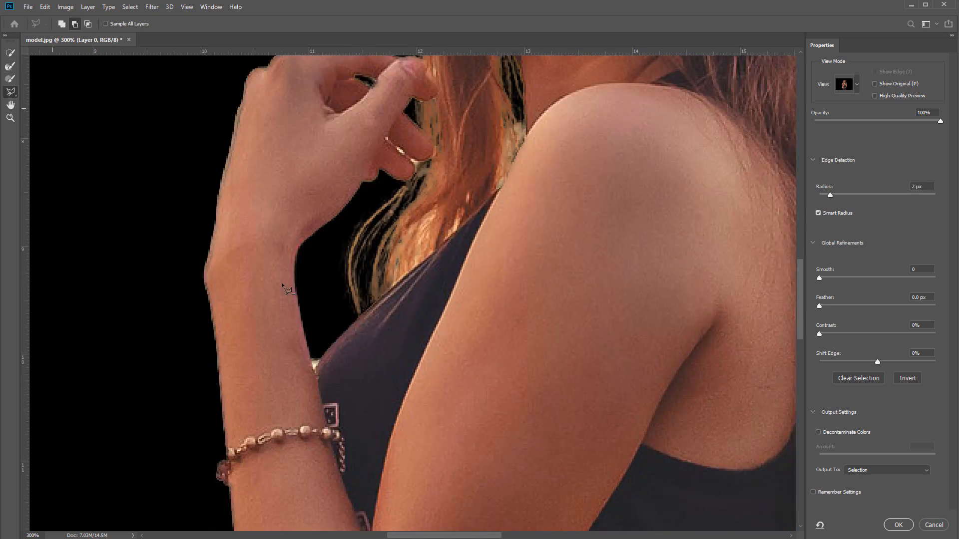
pyautogui.click(303, 328)
pyautogui.click(314, 367)
pyautogui.click(329, 345)
pyautogui.doubleClick(310, 313)
# Compare the whole cutout with Decontaminate Colors switched on and off
pyautogui.hotkey('ctrl', '-')
pyautogui.hotkey('ctrl', '-')
pyautogui.hotkey('ctrl', '-')
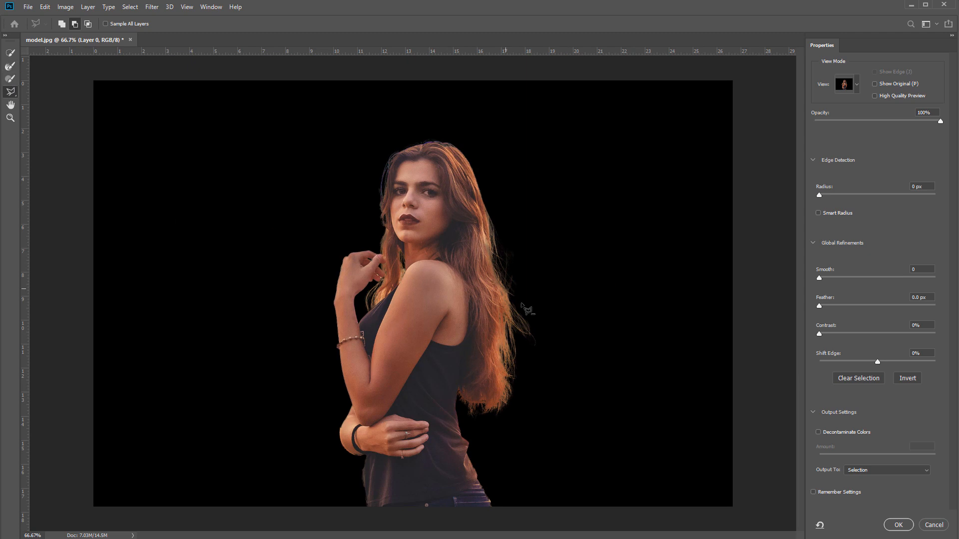
pyautogui.click(10, 67)
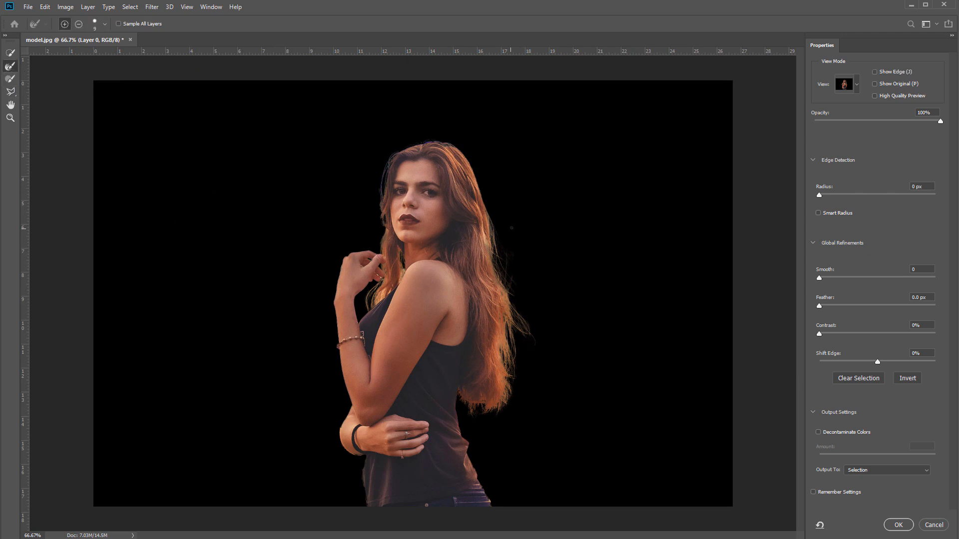
pyautogui.click(818, 432)
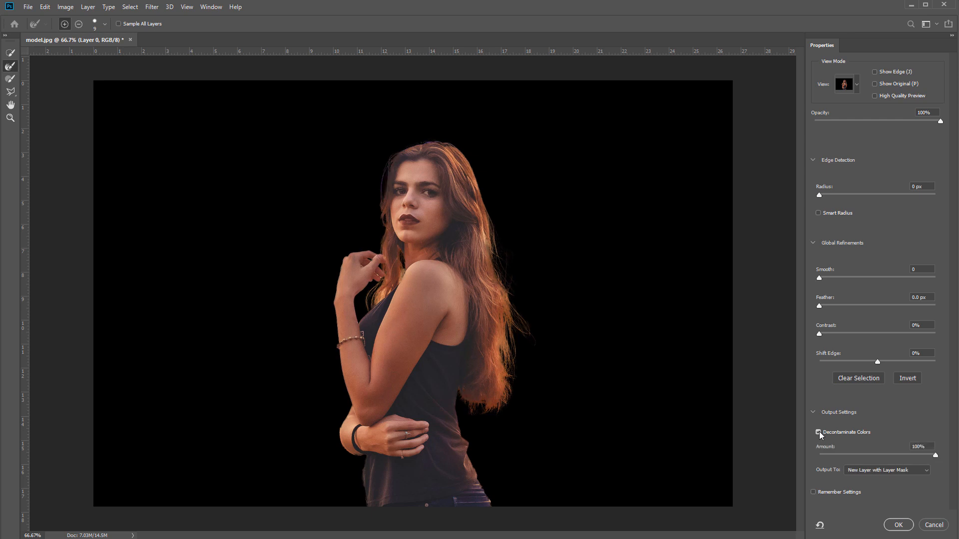
pyautogui.click(818, 432)
pyautogui.click(819, 432)
pyautogui.click(818, 432)
pyautogui.click(819, 432)
pyautogui.click(819, 432)
pyautogui.click(819, 432)
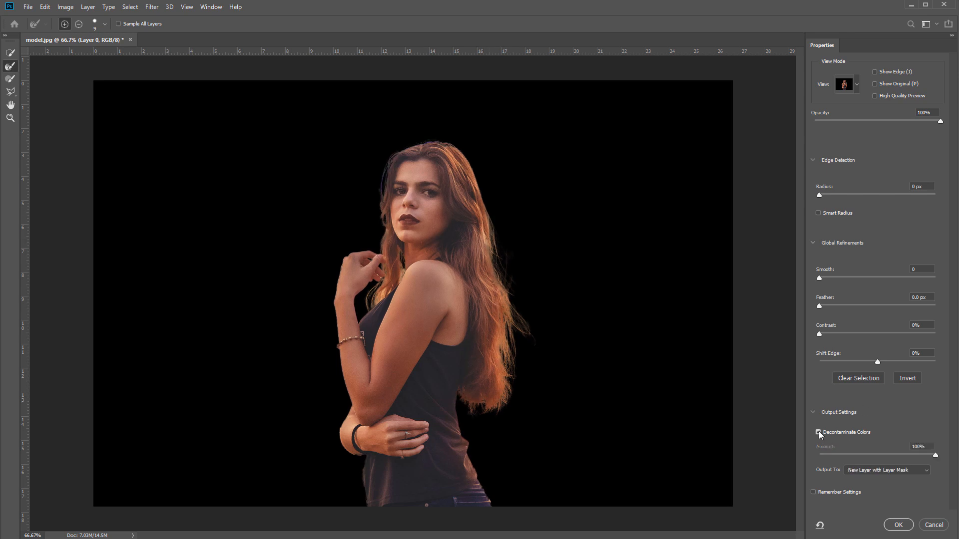
pyautogui.click(819, 432)
pyautogui.click(818, 432)
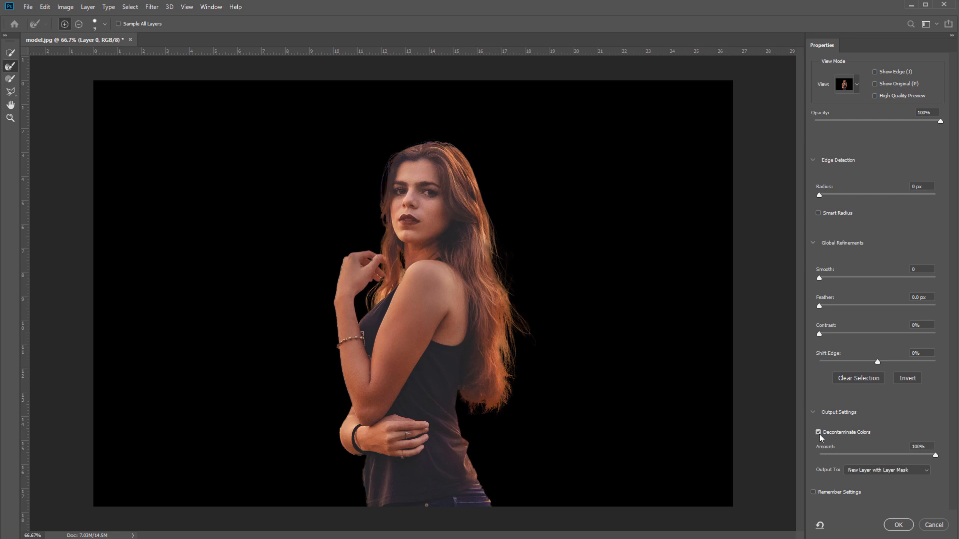
pyautogui.click(819, 433)
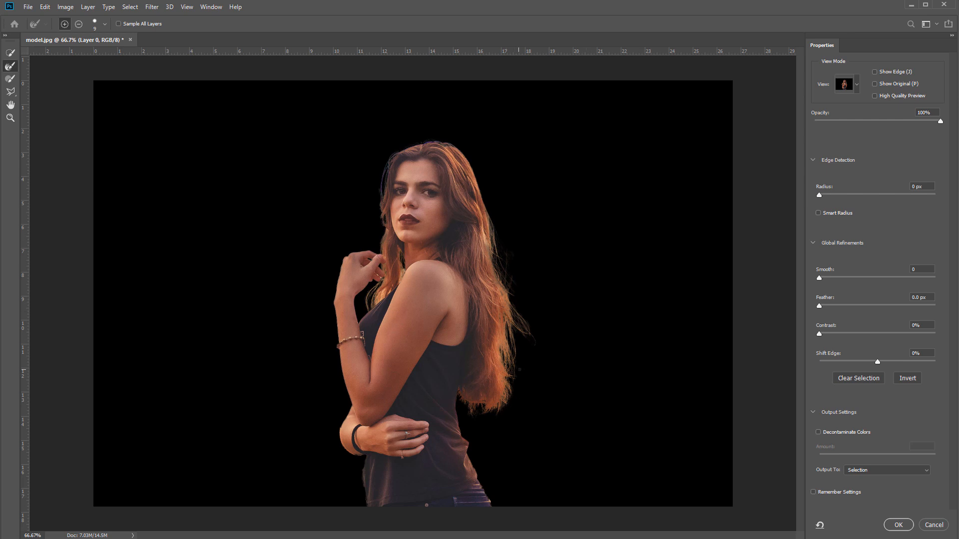
pyautogui.click(818, 433)
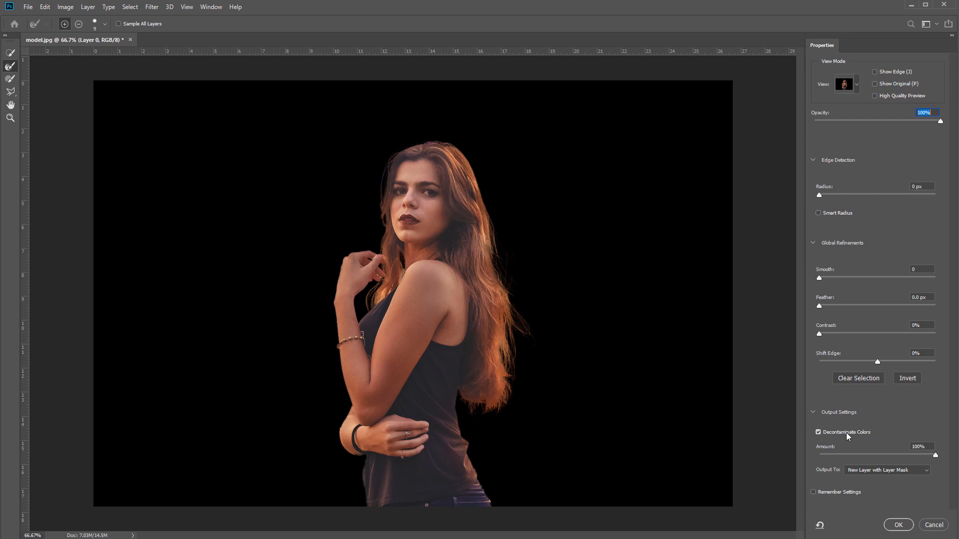
# Turn Decontaminate Colors off and set the output of the refined selection to Layer Mask
pyautogui.click(818, 432)
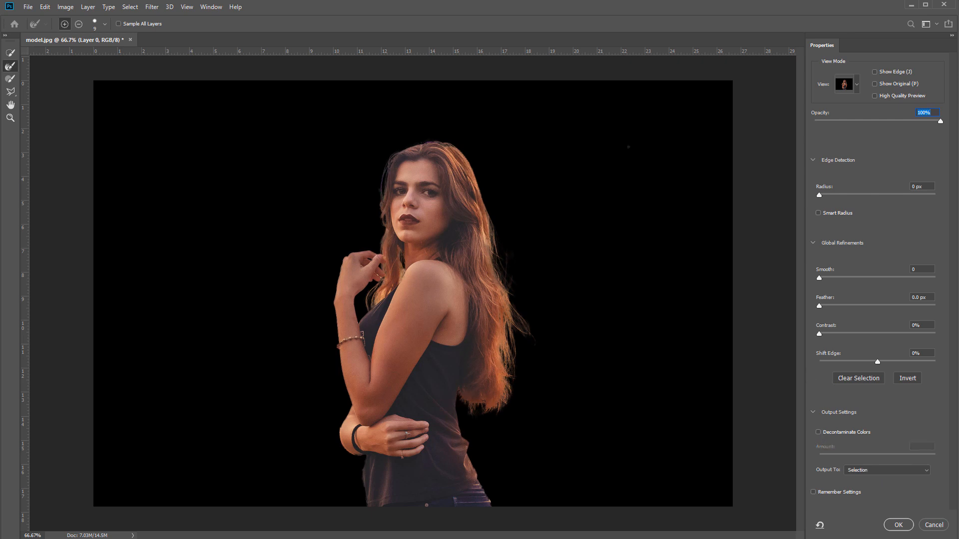
pyautogui.click(818, 433)
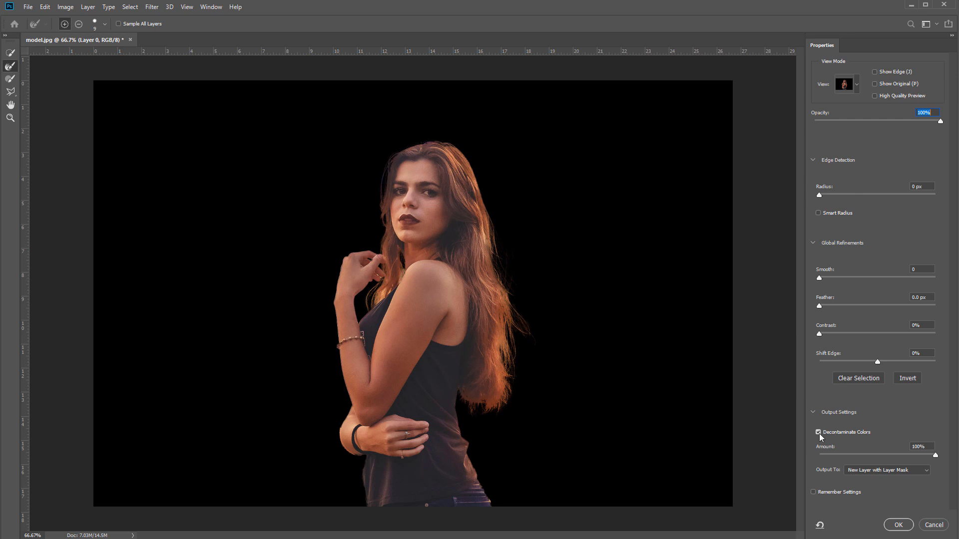
pyautogui.click(818, 433)
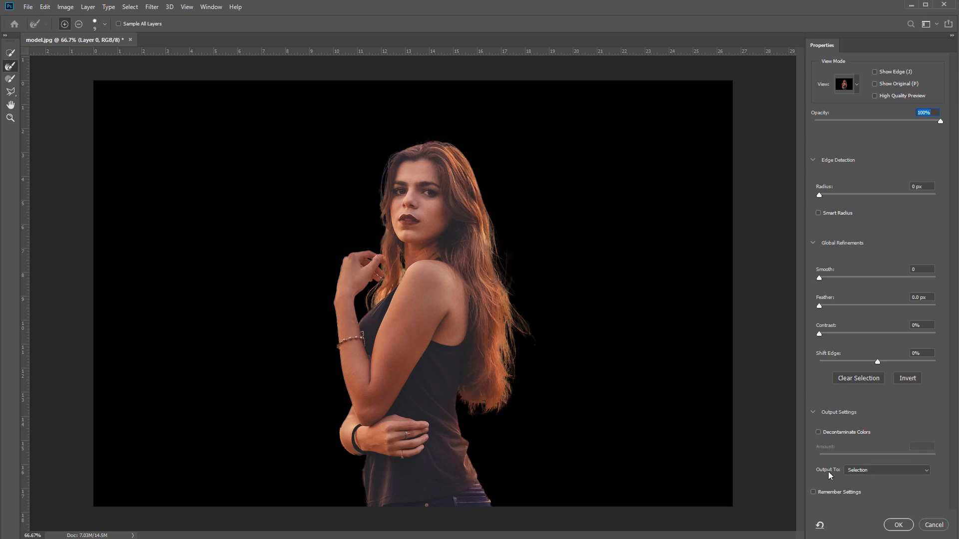
pyautogui.click(868, 469)
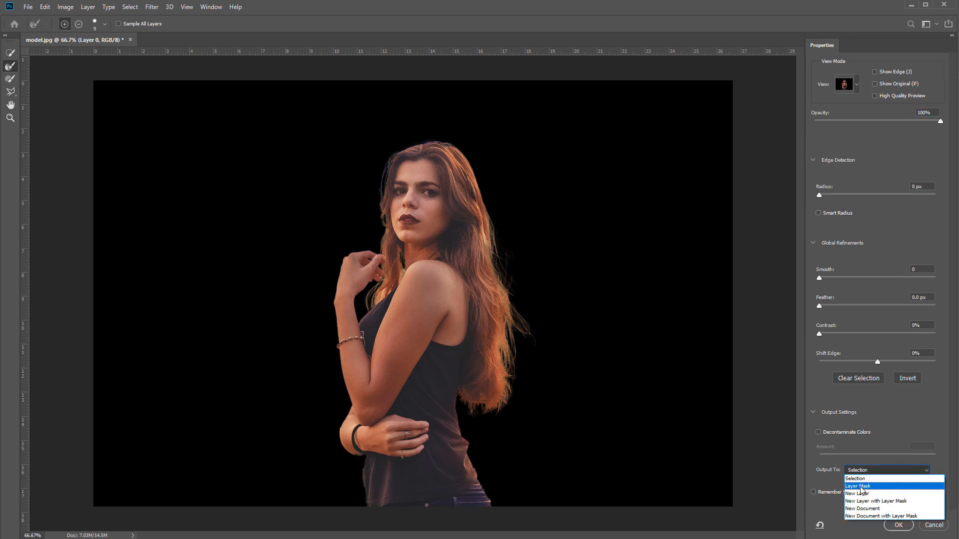
pyautogui.click(860, 487)
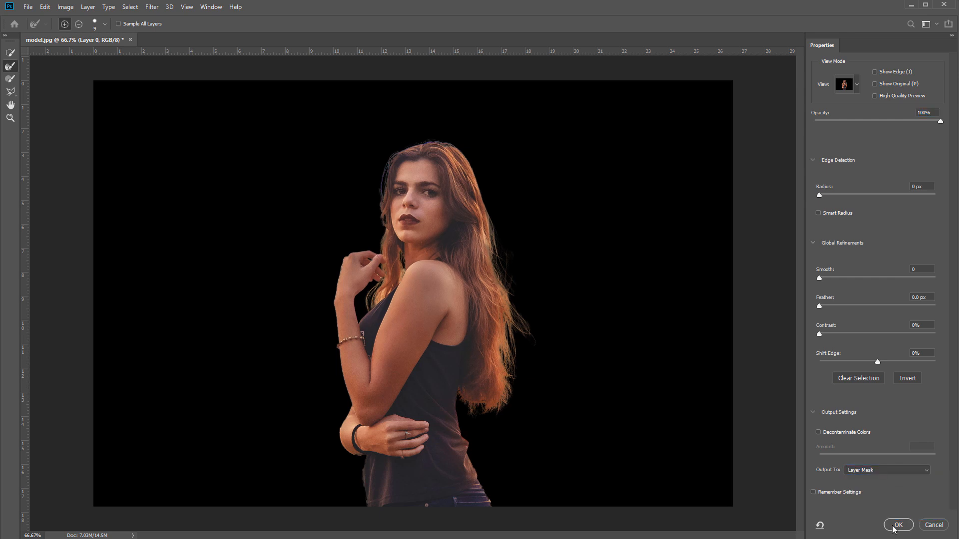
# Apply the refined selection as a layer mask on Layer 0, and check the mask on its own and switched off
pyautogui.click(896, 526)
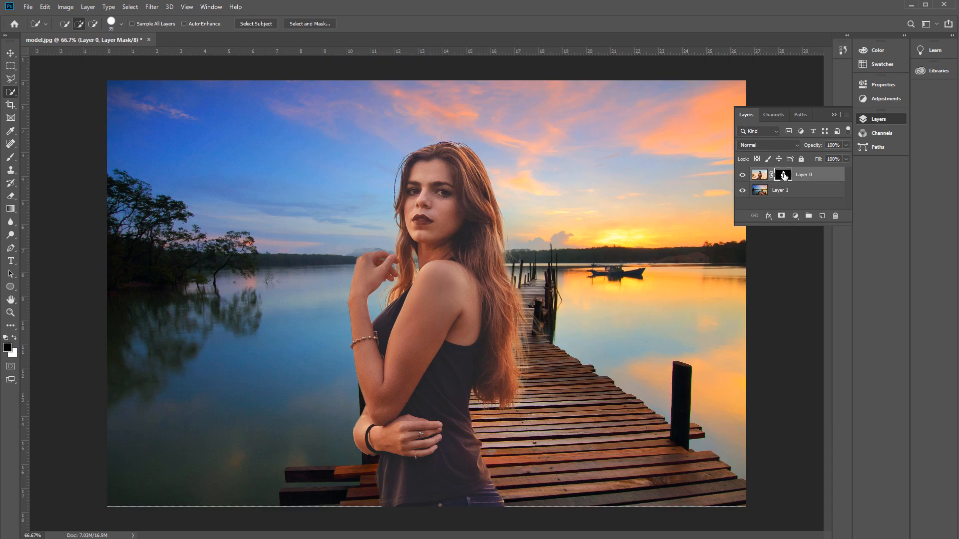
pyautogui.keyDown('alt'); pyautogui.click(782, 177); pyautogui.keyUp('alt')
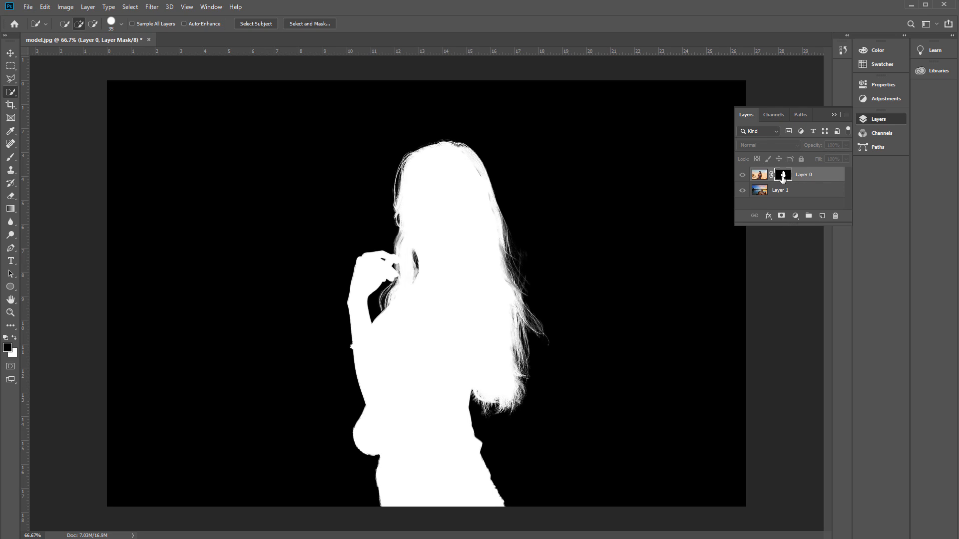
pyautogui.keyDown('alt'); pyautogui.click(782, 175); pyautogui.keyUp('alt')
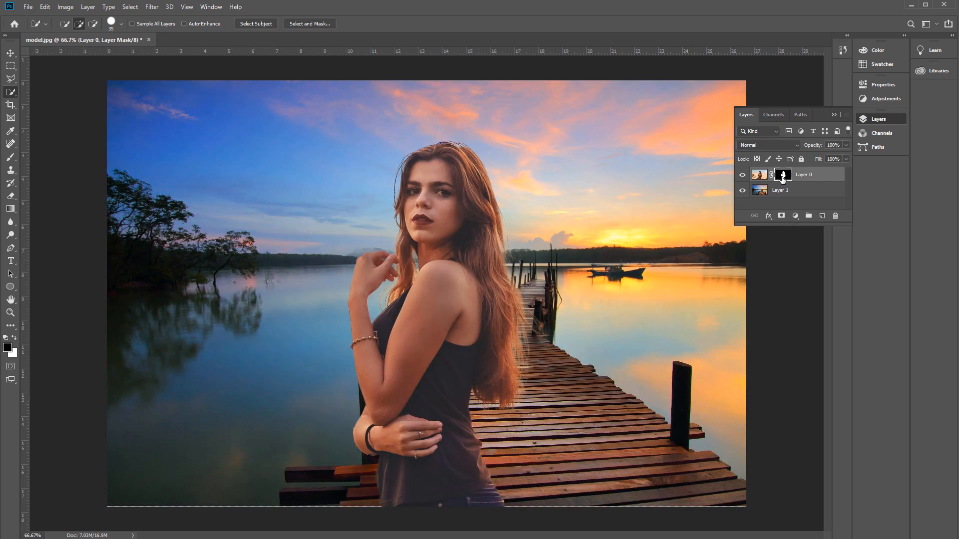
pyautogui.keyDown('shift'); pyautogui.click(783, 176); pyautogui.keyUp('shift')
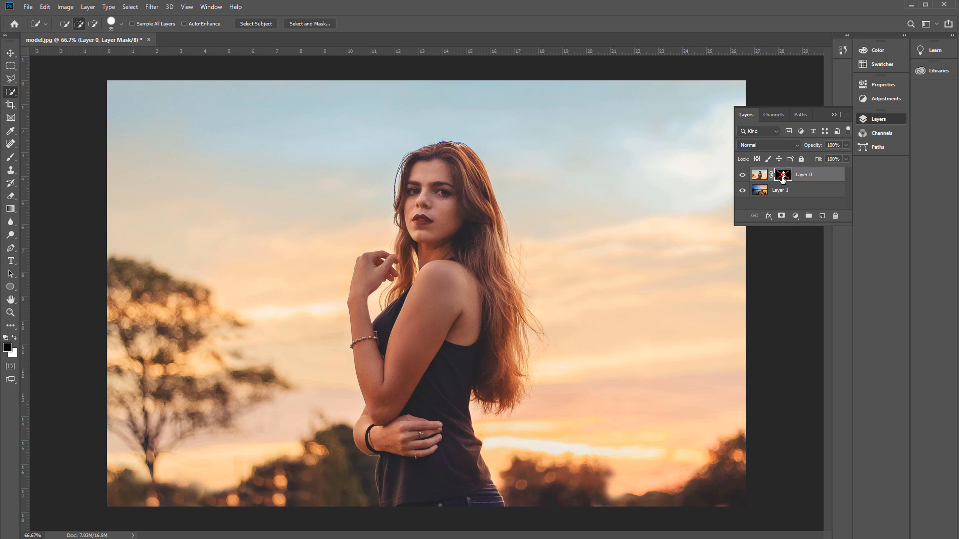
pyautogui.keyDown('shift'); pyautogui.click(783, 177); pyautogui.keyUp('shift')
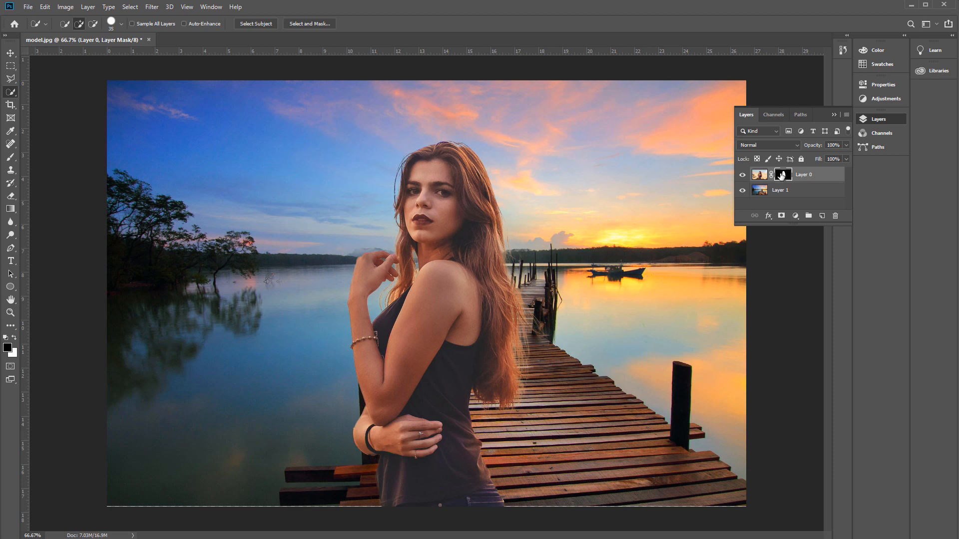
pyautogui.click(306, 25)
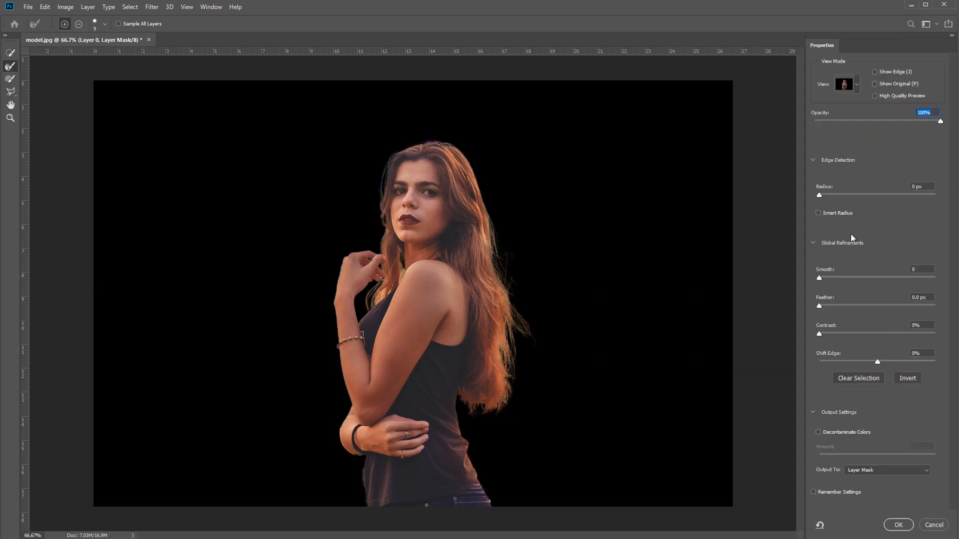
pyautogui.click(818, 433)
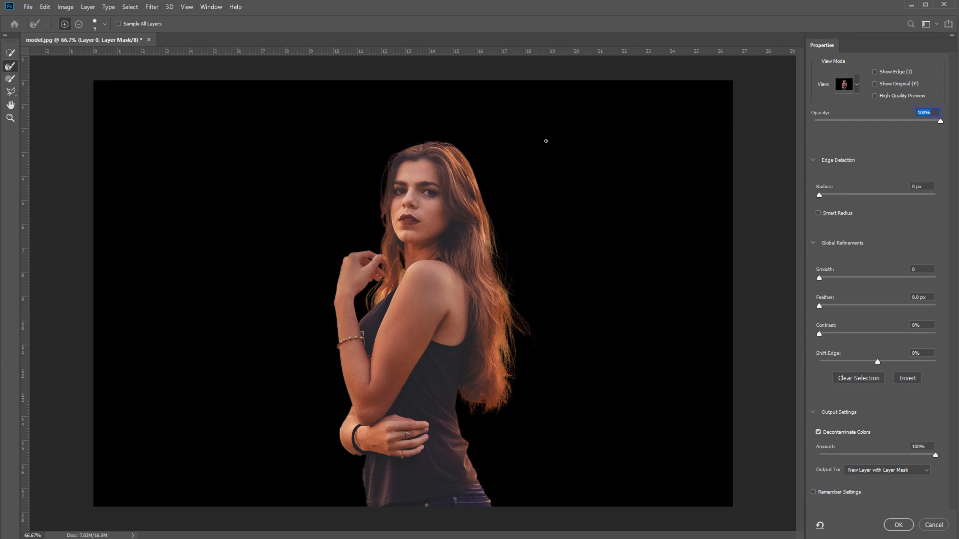
pyautogui.click(899, 525)
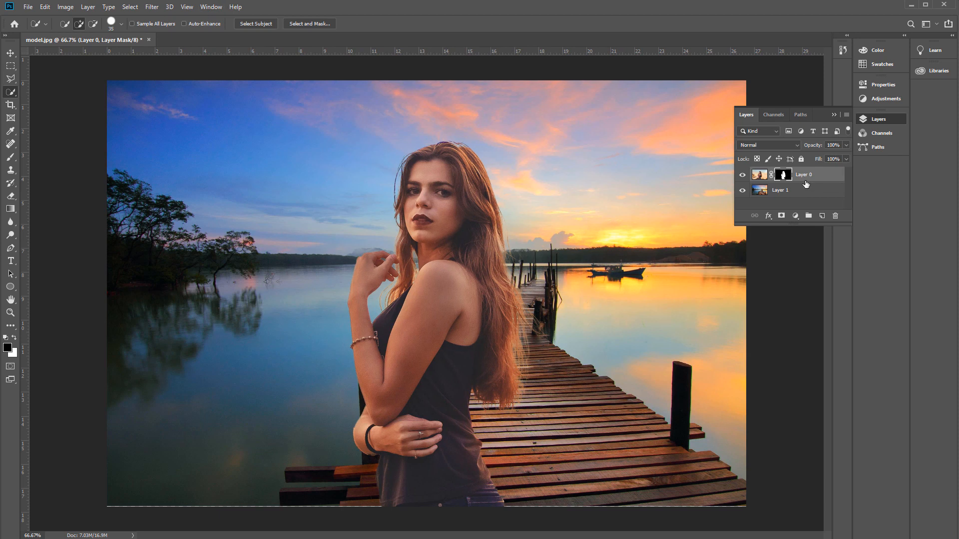
# Reopen Layer 0's mask in Select and Mask, leave Decontaminate Colors off, and output it as New Layer with Layer Mask
pyautogui.click(307, 24)
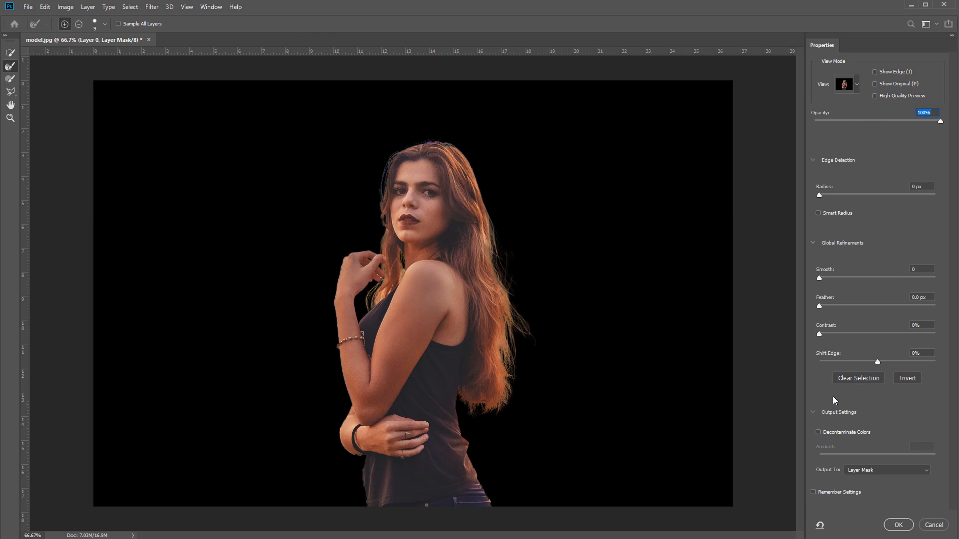
pyautogui.click(818, 432)
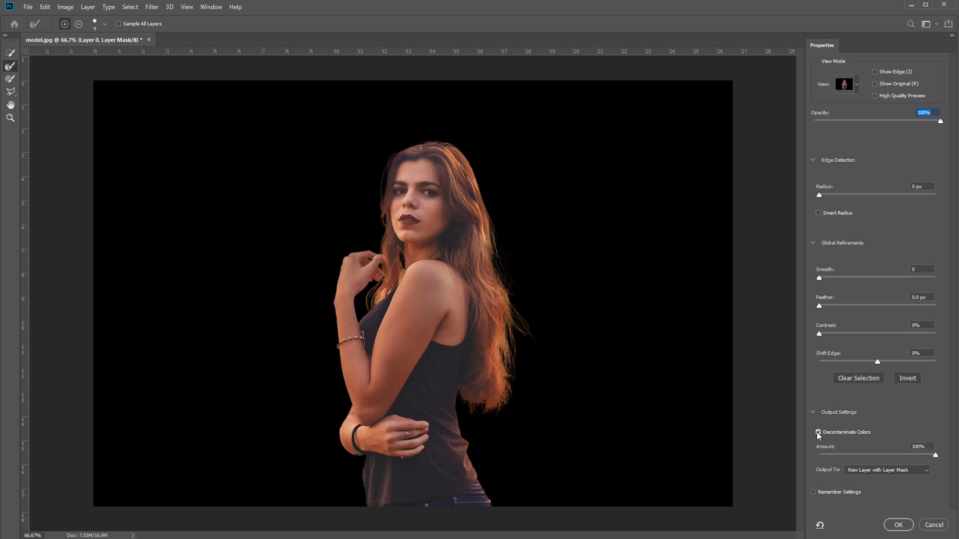
pyautogui.click(818, 432)
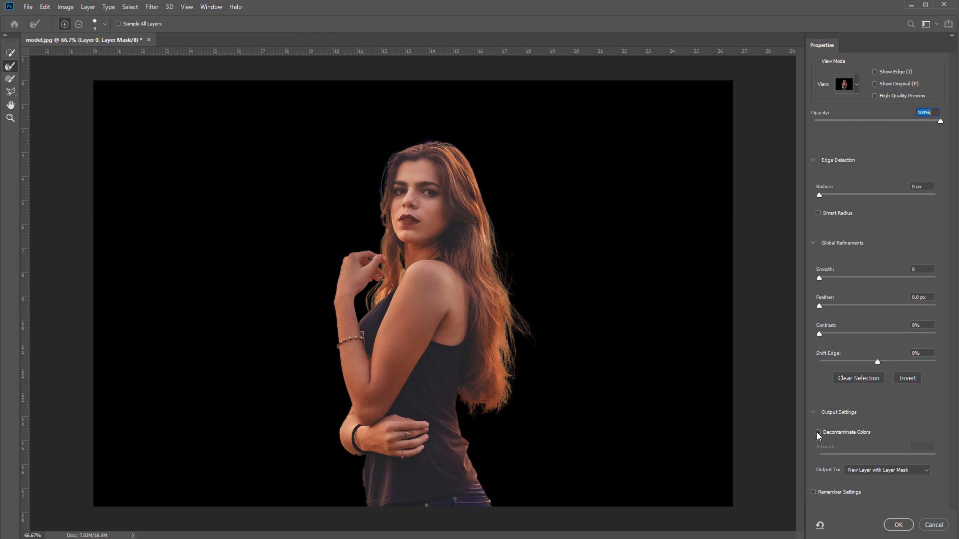
pyautogui.click(897, 525)
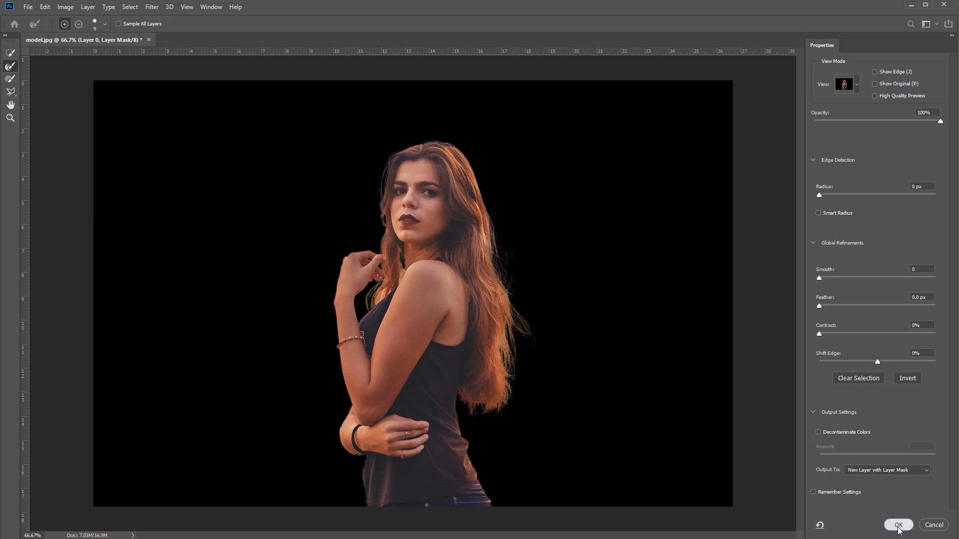
pyautogui.click(898, 472)
pyautogui.click(899, 472)
pyautogui.click(843, 432)
pyautogui.click(873, 472)
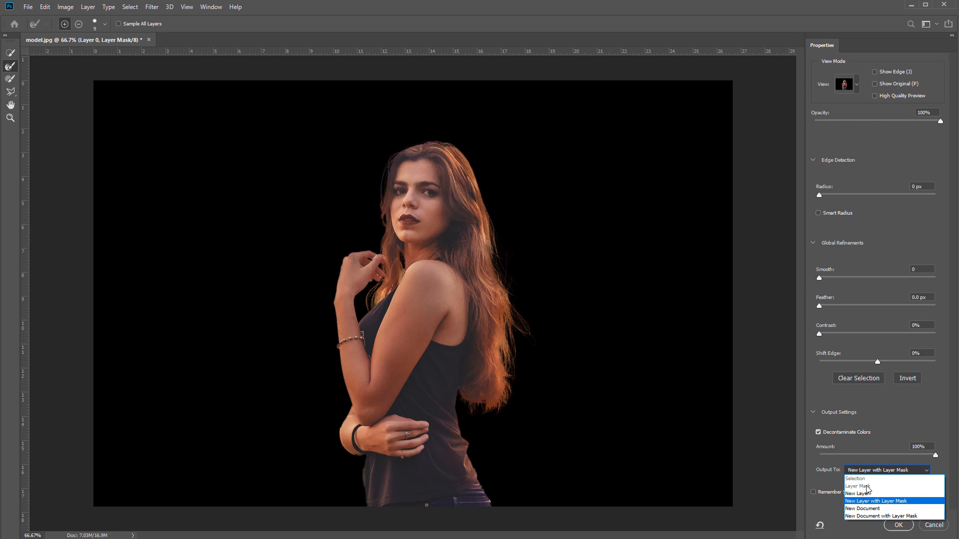
pyautogui.click(819, 432)
pyautogui.click(822, 433)
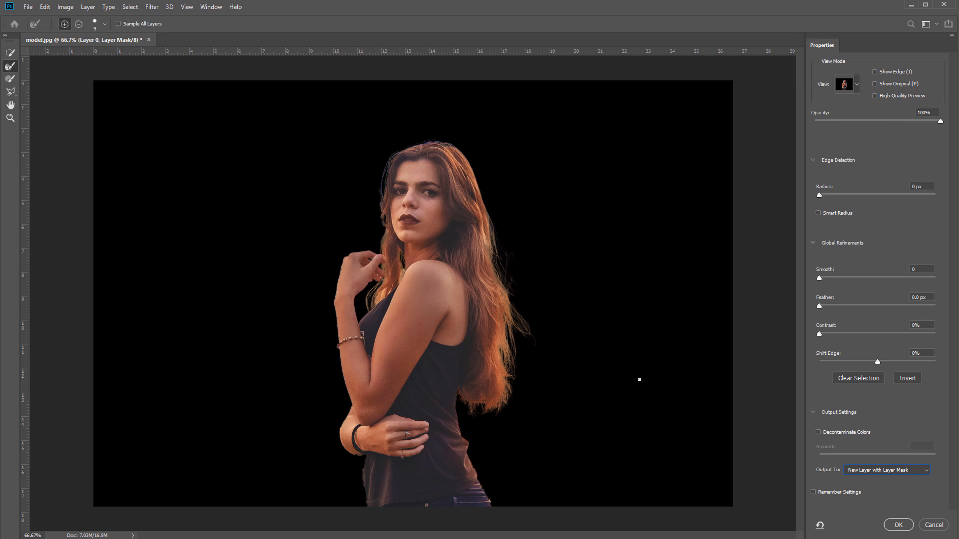
pyautogui.click(898, 525)
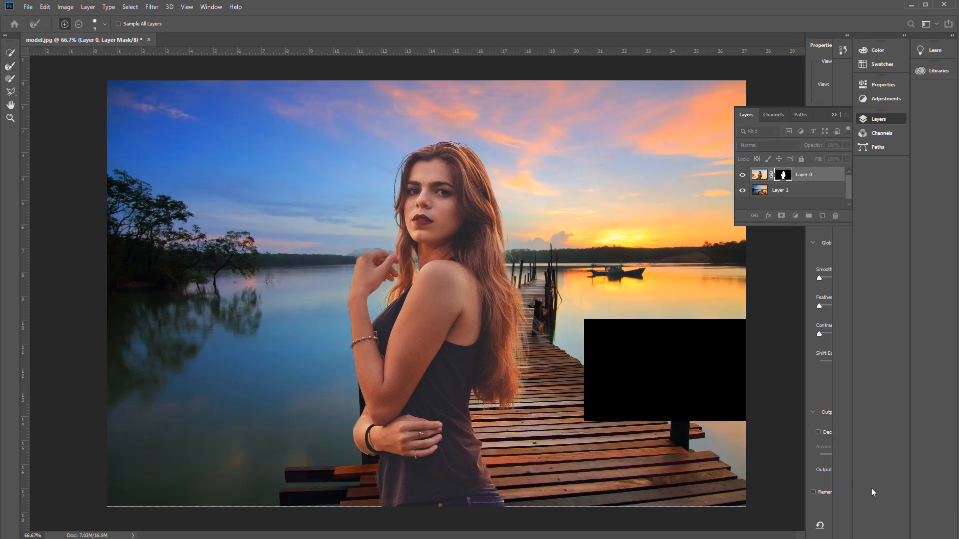
# Add a new empty layer above Layer 0 copy and clip it to that layer
pyautogui.click(759, 175)
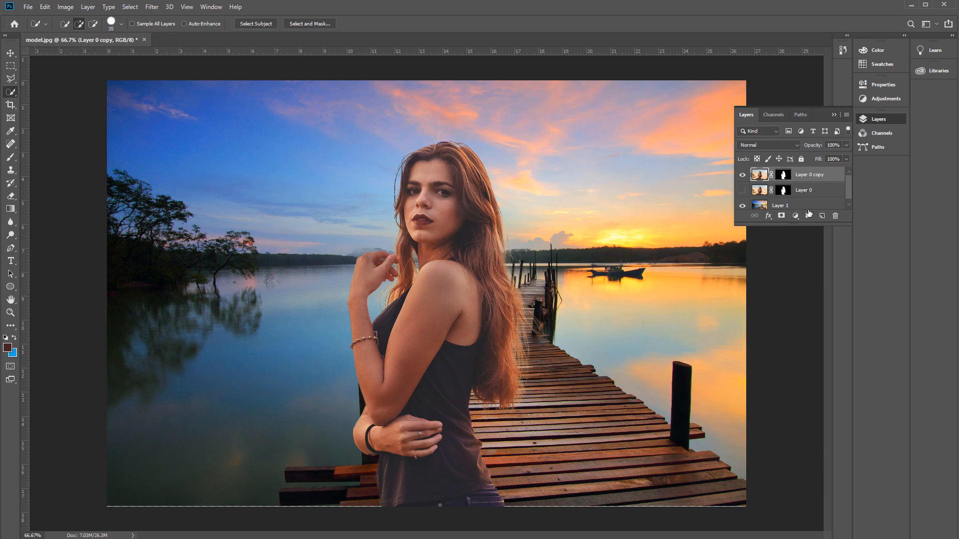
pyautogui.click(822, 217)
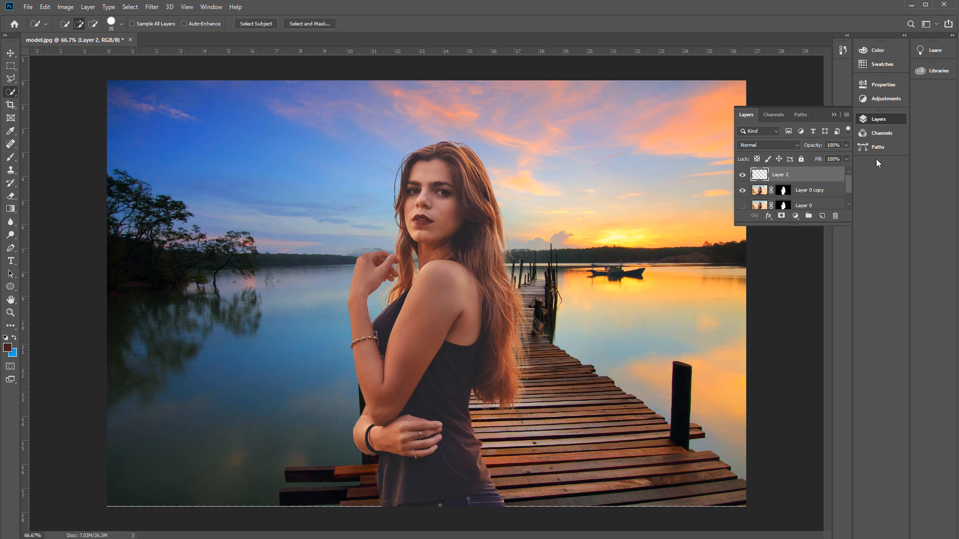
pyautogui.hotkey('ctrl', 'alt', 'g')
# Sample the woman's reddish-brown hair colour and paint over the edge of her lower hair with the Brush tool on Layer 2
pyautogui.click(12, 159)
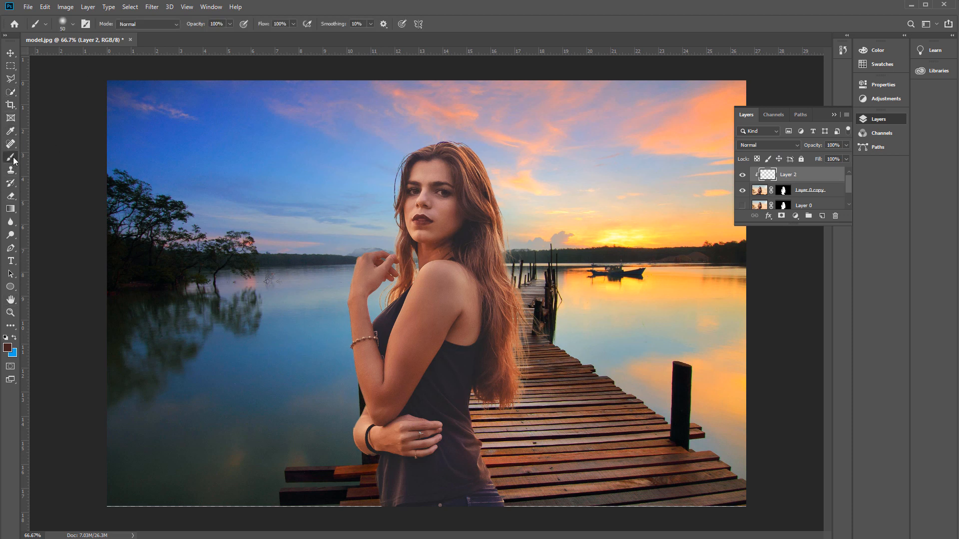
pyautogui.click(8, 348)
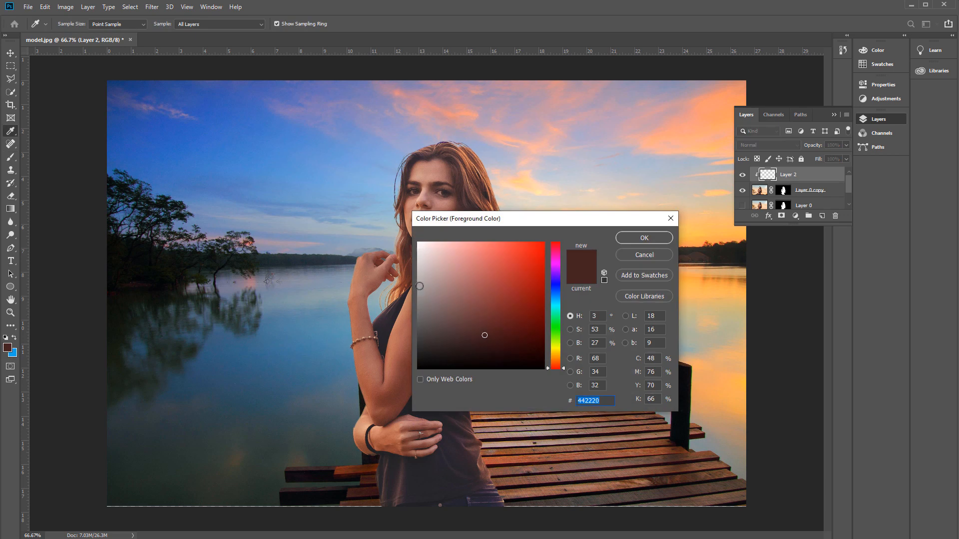
pyautogui.click(648, 255)
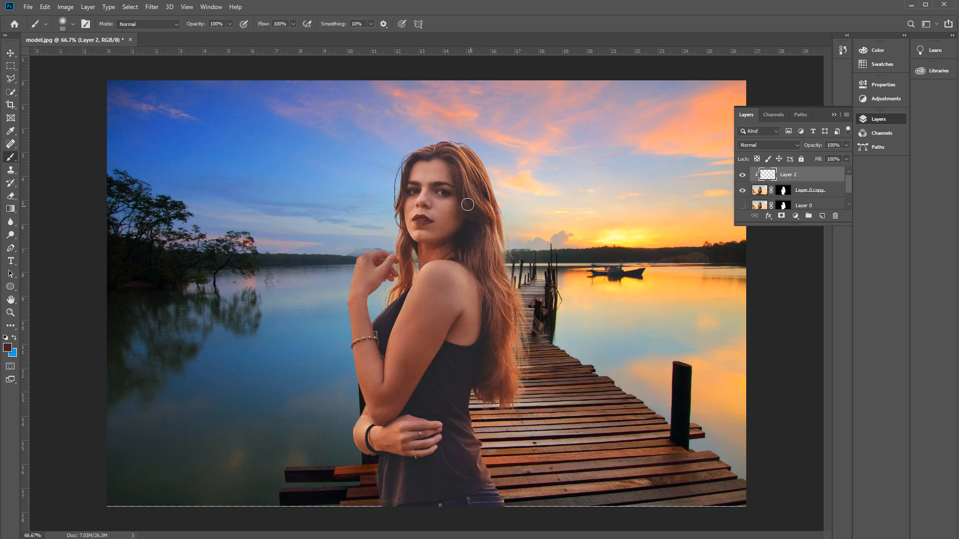
pyautogui.keyDown('alt'); pyautogui.click(487, 178); pyautogui.keyUp('alt')
pyautogui.keyDown('alt'); pyautogui.click(499, 260); pyautogui.keyUp('alt')
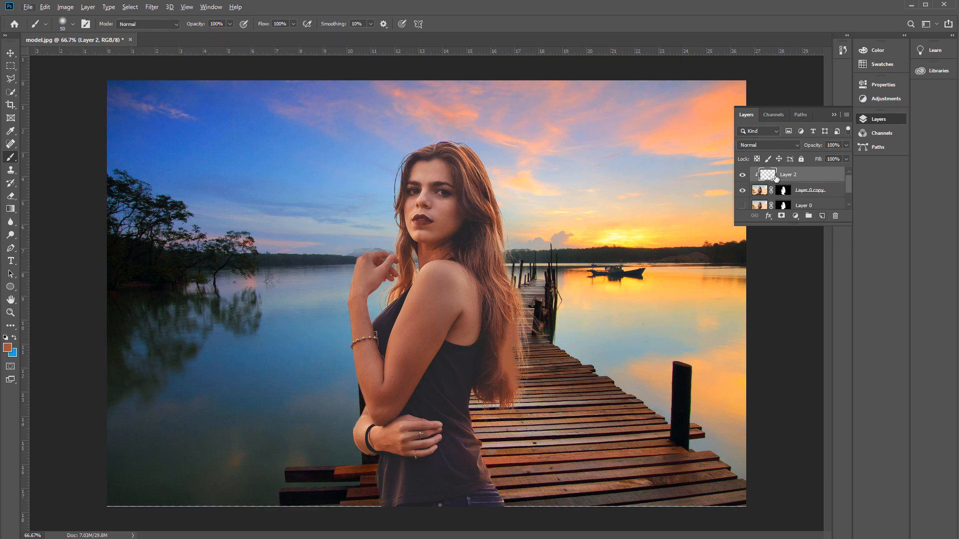
# Add a layer mask to Layer 2 and paint it black over the lower hair to hide the brushed colour there
pyautogui.click(780, 217)
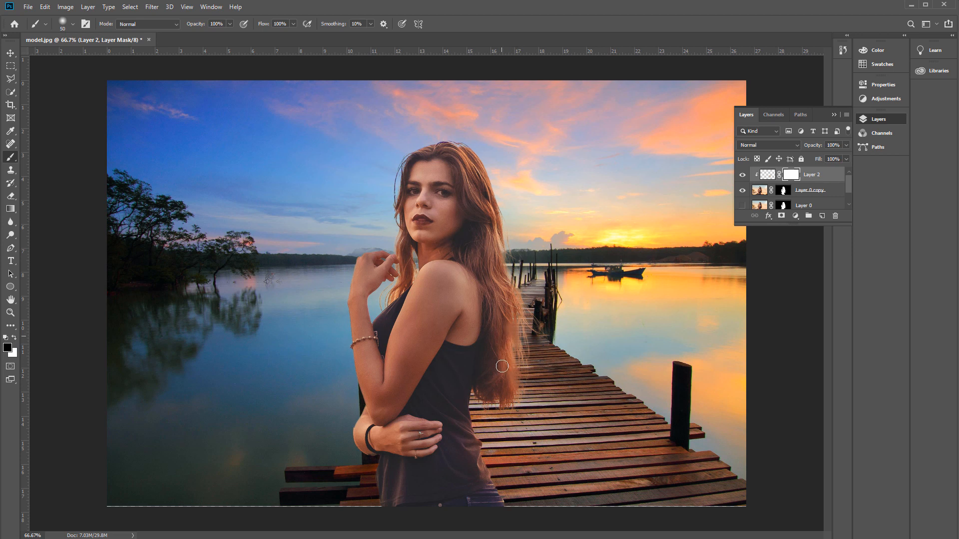
pyautogui.moveTo(504, 378); pyautogui.dragTo(516, 411)
pyautogui.press('x')
pyautogui.moveTo(509, 336); pyautogui.dragTo(510, 364)
pyautogui.hotkey('ctrl', 'z')
# View Layer 0 copy's mask on its own and look over the selection and adjustment commands available for it
pyautogui.keyDown('alt'); pyautogui.click(782, 192); pyautogui.keyUp('alt')
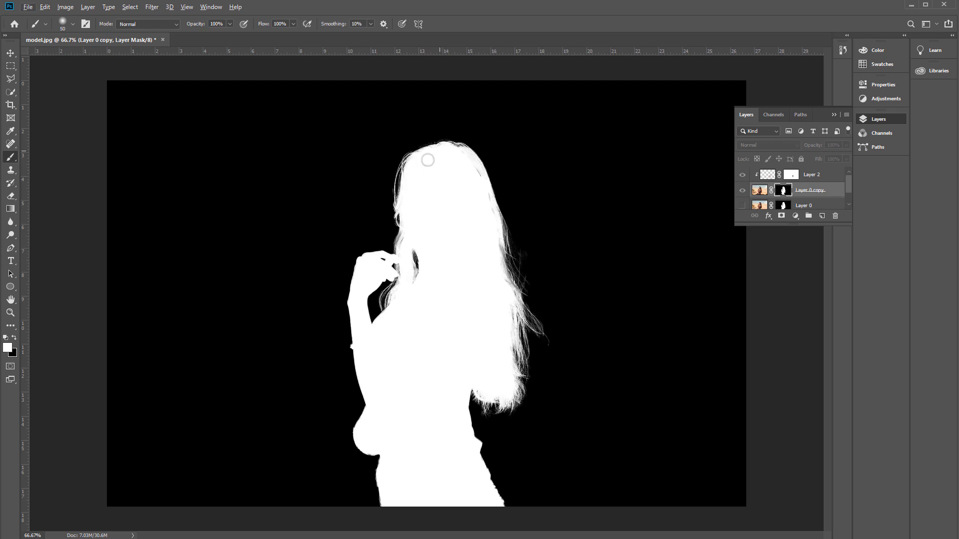
pyautogui.keyDown('alt'); pyautogui.click(782, 191); pyautogui.keyUp('alt')
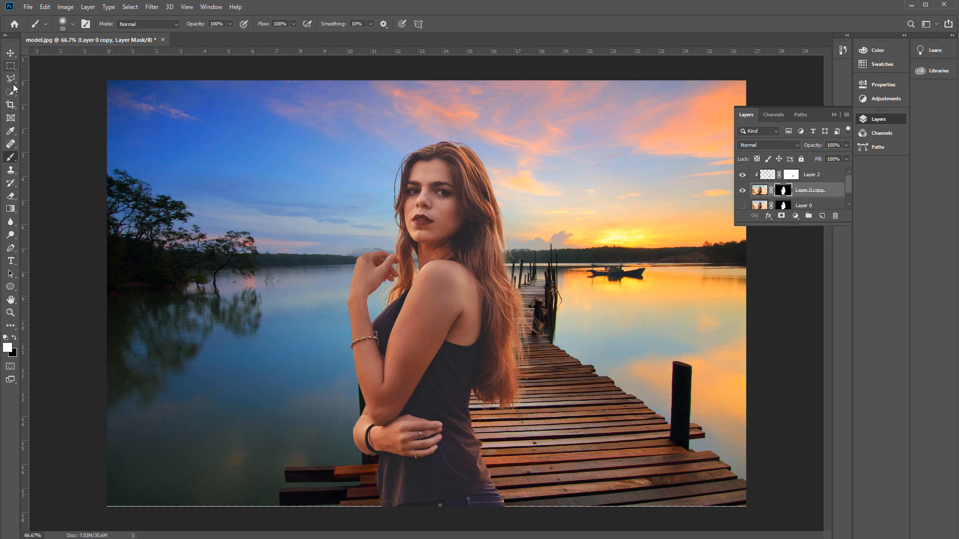
pyautogui.click(131, 8)
pyautogui.click(183, 140)
pyautogui.click(65, 7)
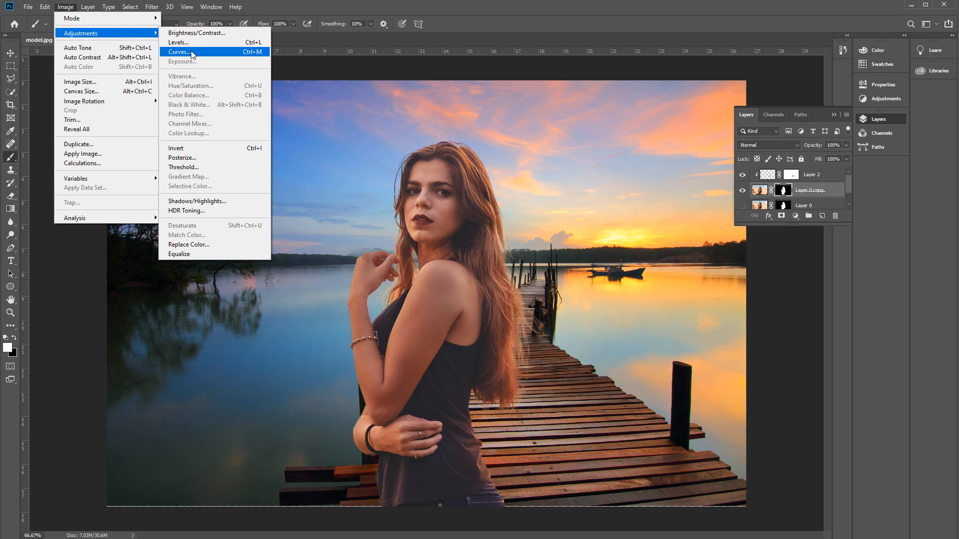
pyautogui.click(412, 7)
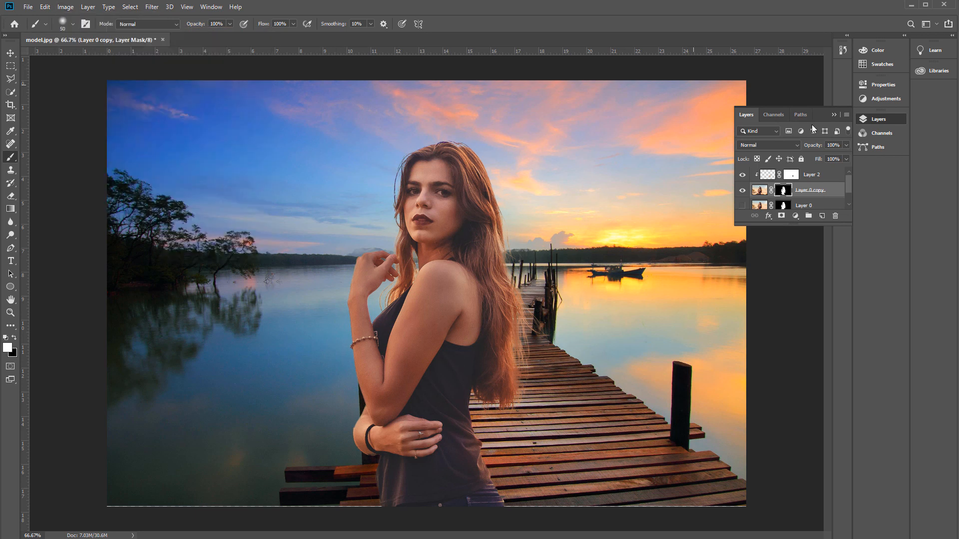
pyautogui.click(759, 191)
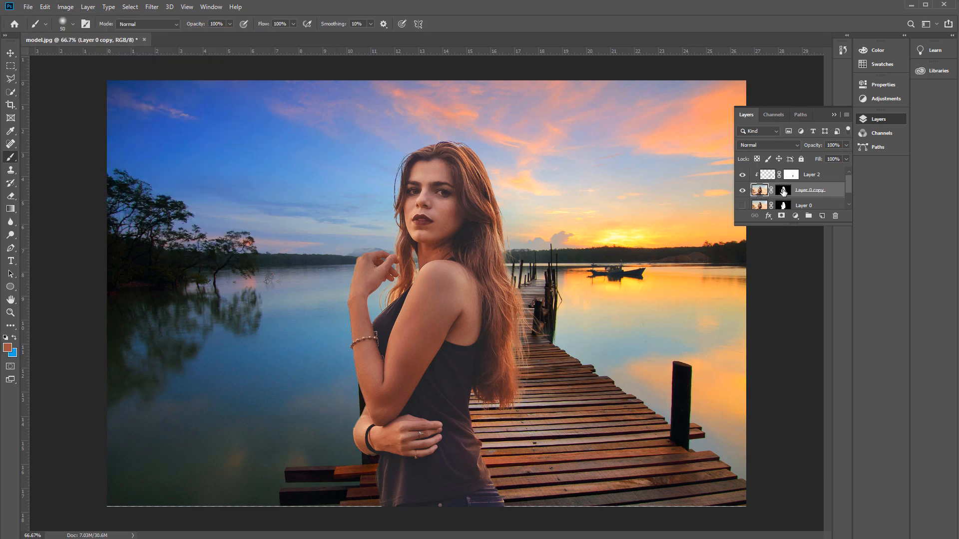